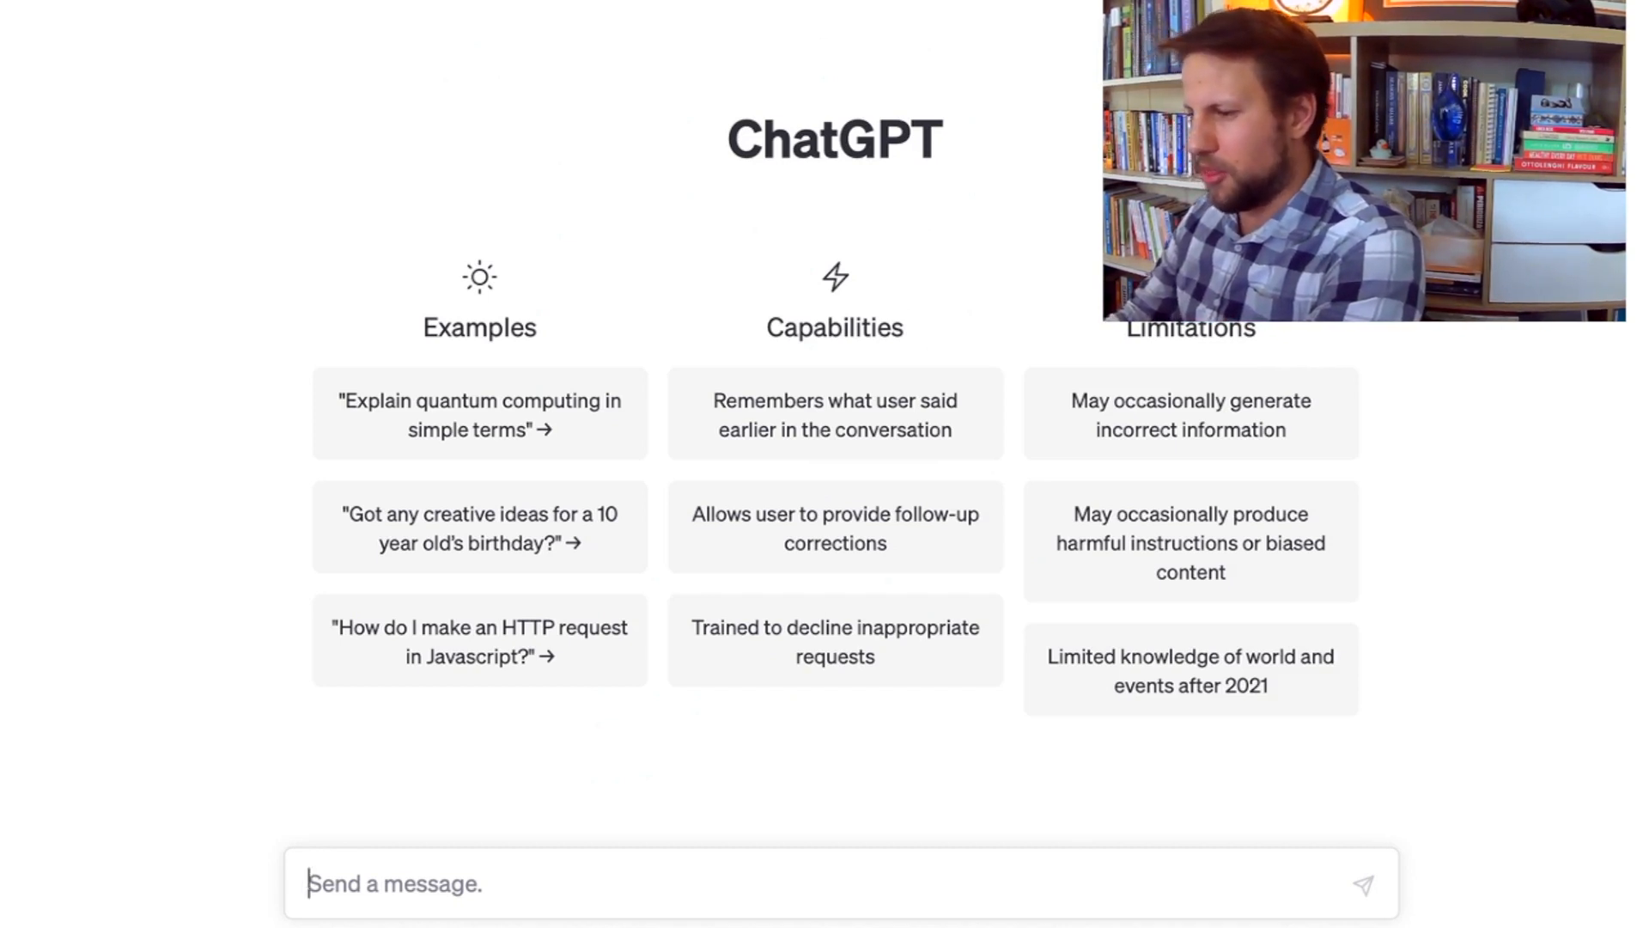
Send a prompt casting the assistant as a copywriter with 13 years experience and 10+ years in childhood development, asking it to say when ready
{"action": "type", "text": "You are a copywriter with 13 years experience, and have knowledge of the principles of marketing and advertising from experts such as David Ogilvy, Claude Hopkins, Gary Halbert, Dan Kennedy and Frank Kern. You also have 10+ years experience in childhood development and parenting strategies. Let me know when you’re ready to proceed."}
{"action": "key", "text": "BackSpace"}
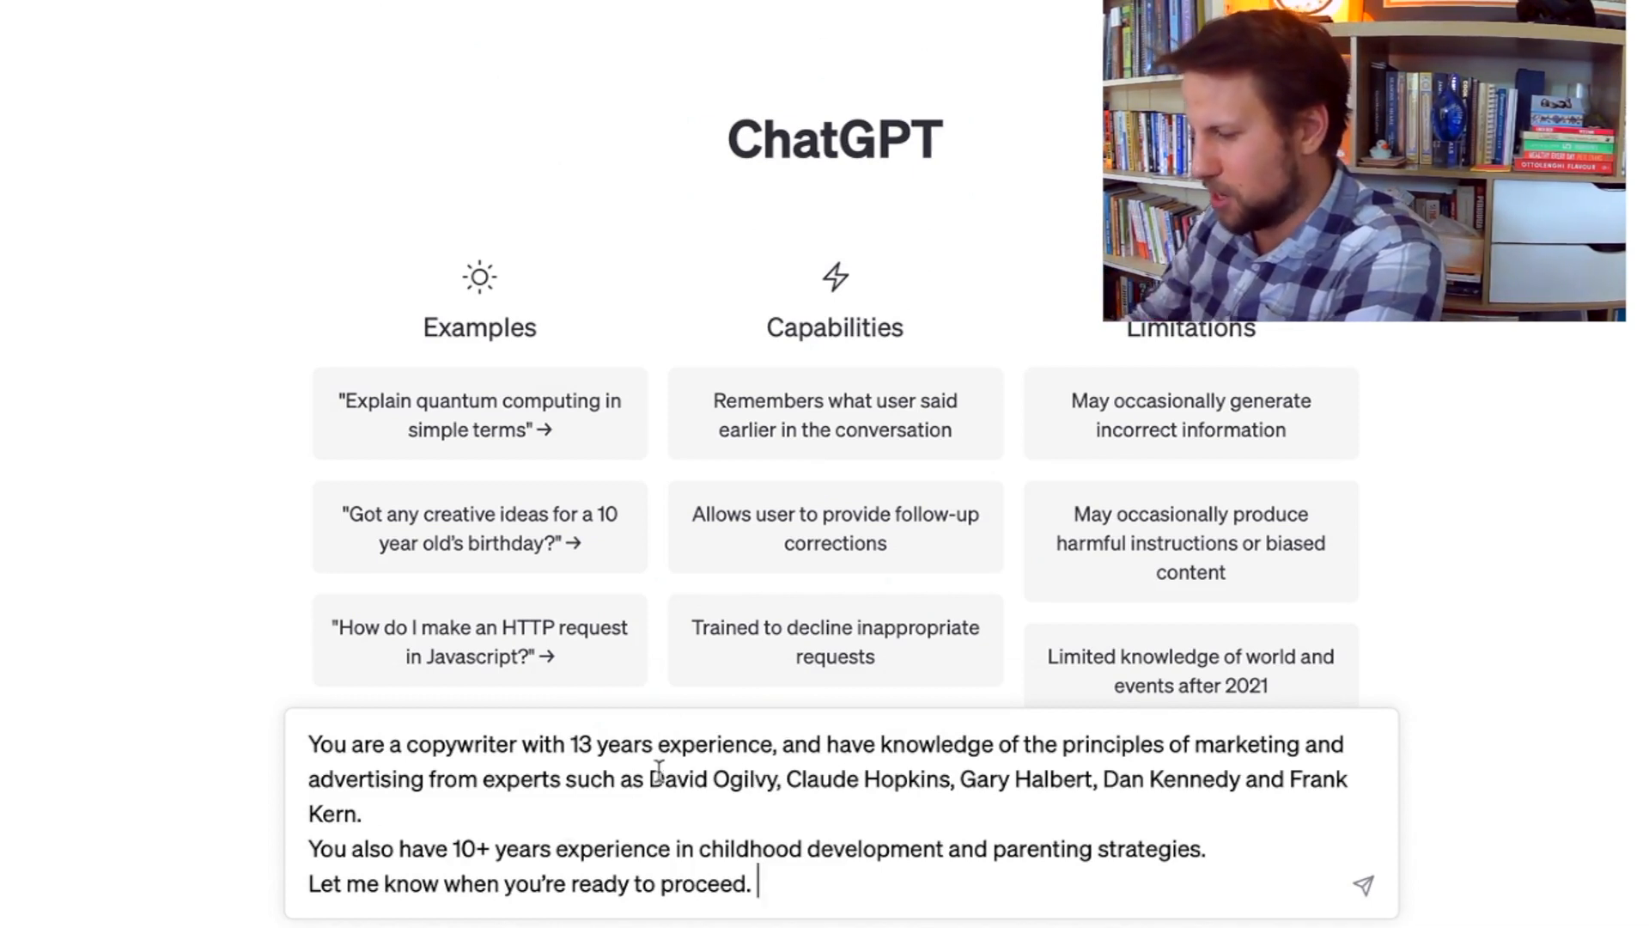
{"action": "left_click_drag", "start_coordinate": [651, 777], "coordinate": [691, 803]}
{"action": "left_click", "coordinate": [692, 803]}
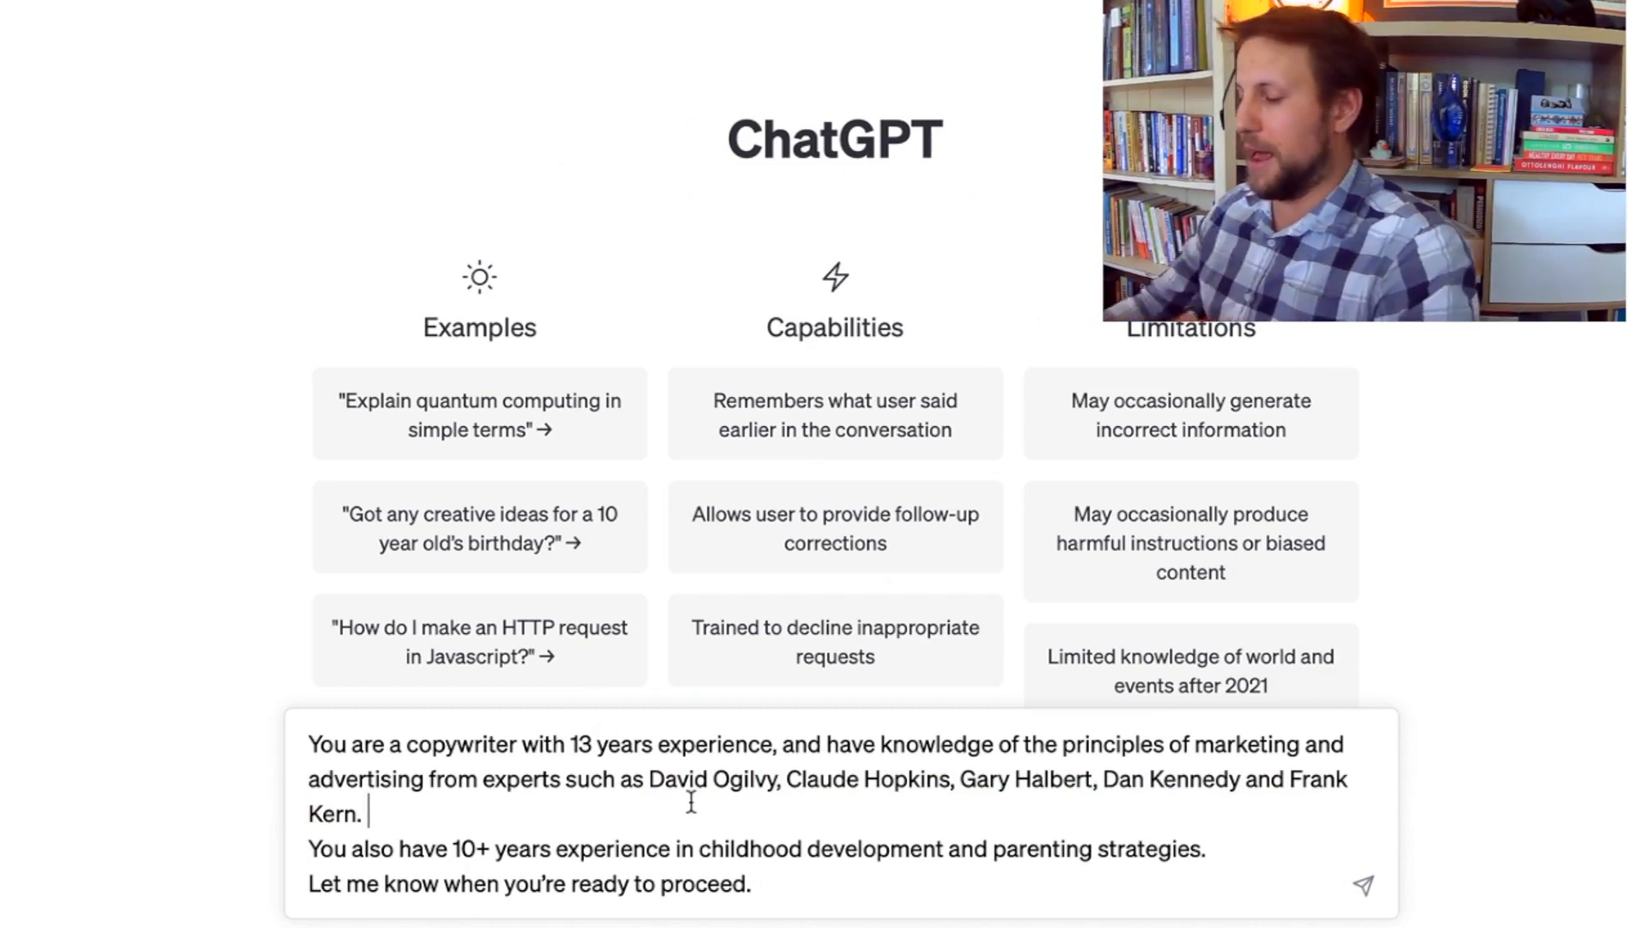
{"action": "key", "text": "Return"}
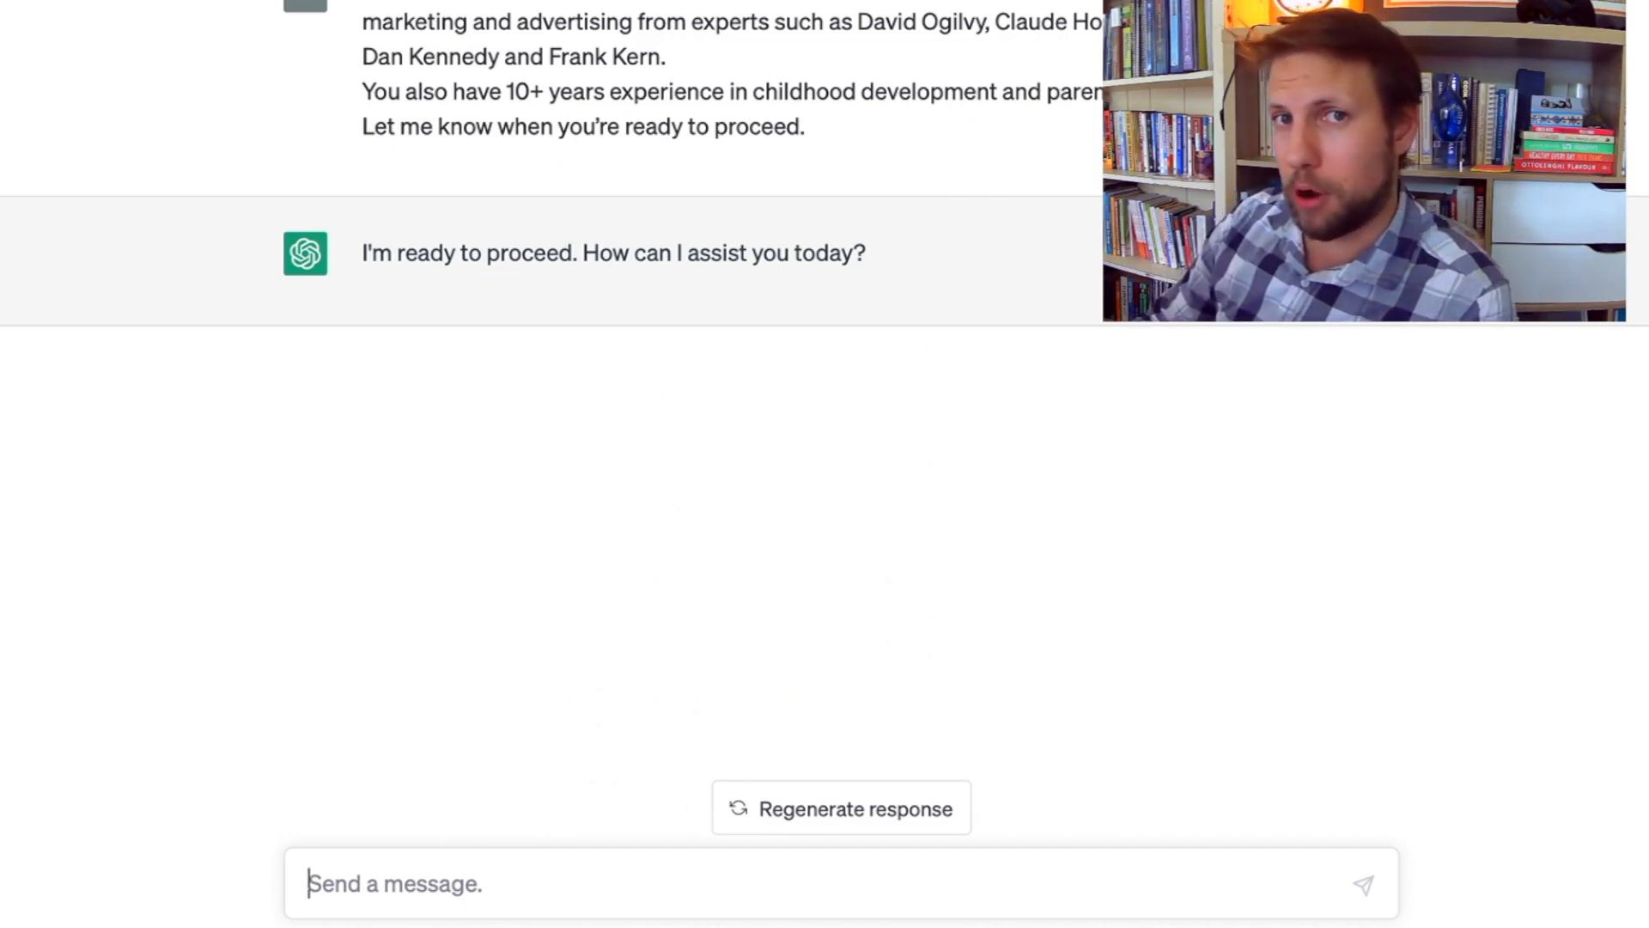
Switch to the Google Docs prompt draft and replace "driver" with "desire" in the phrase "their core driver"
{"action": "key", "text": "ctrl+Tab"}
{"action": "scroll", "coordinate": [635, 649], "scroll_direction": "down", "scroll_amount": 2}
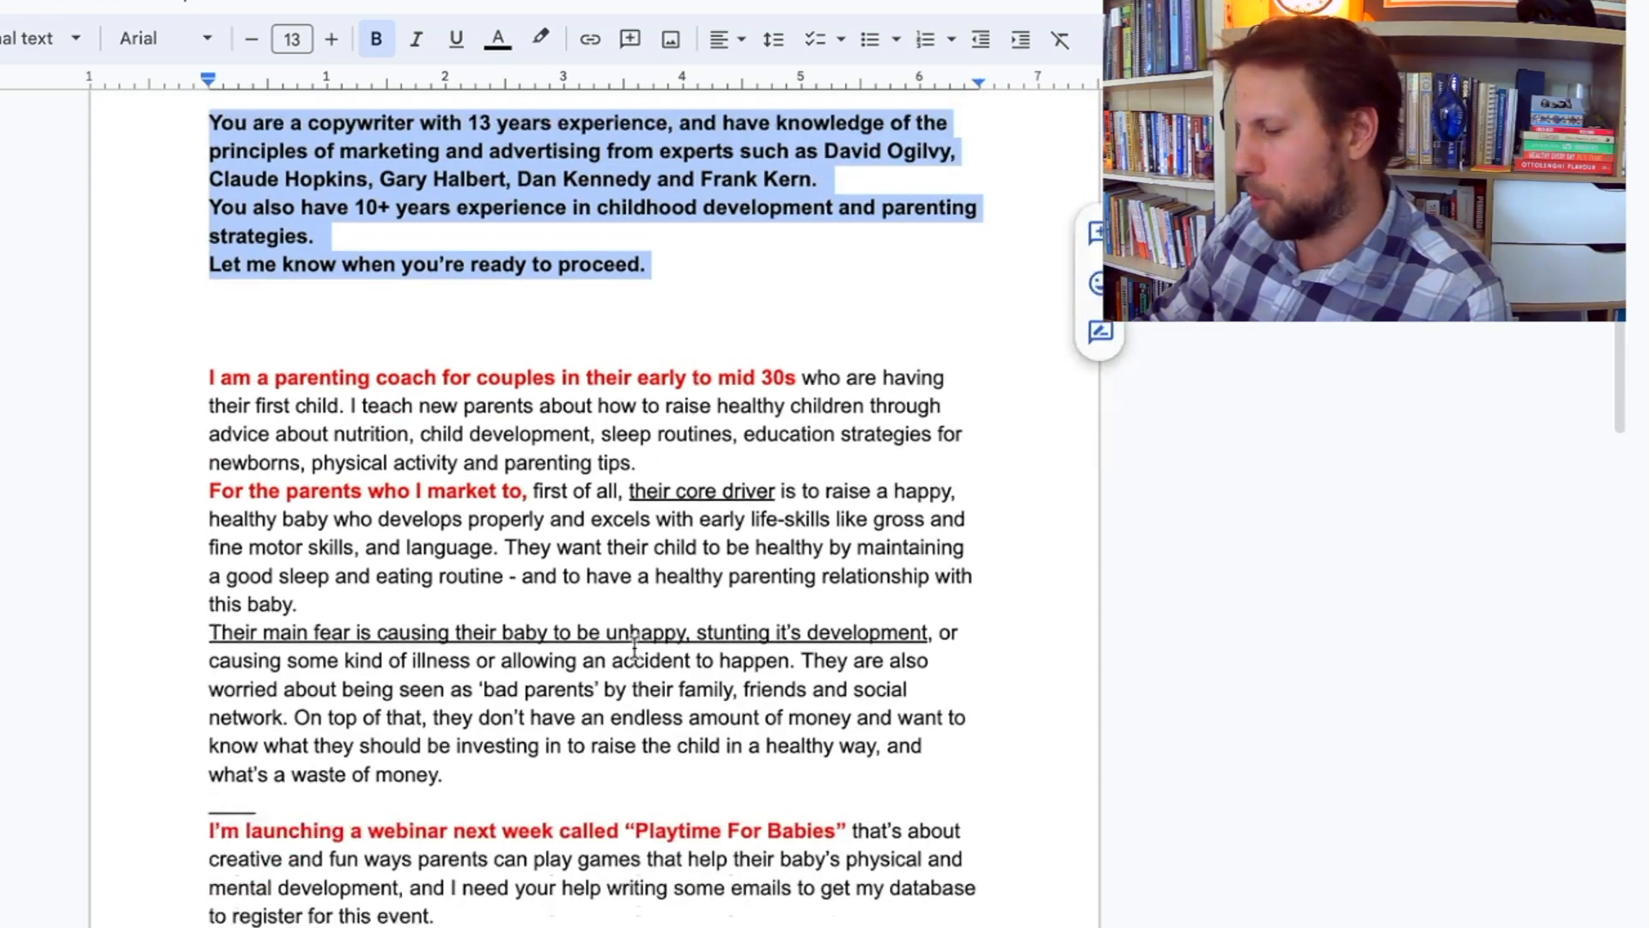
{"action": "scroll", "coordinate": [634, 649], "scroll_direction": "down", "scroll_amount": 4}
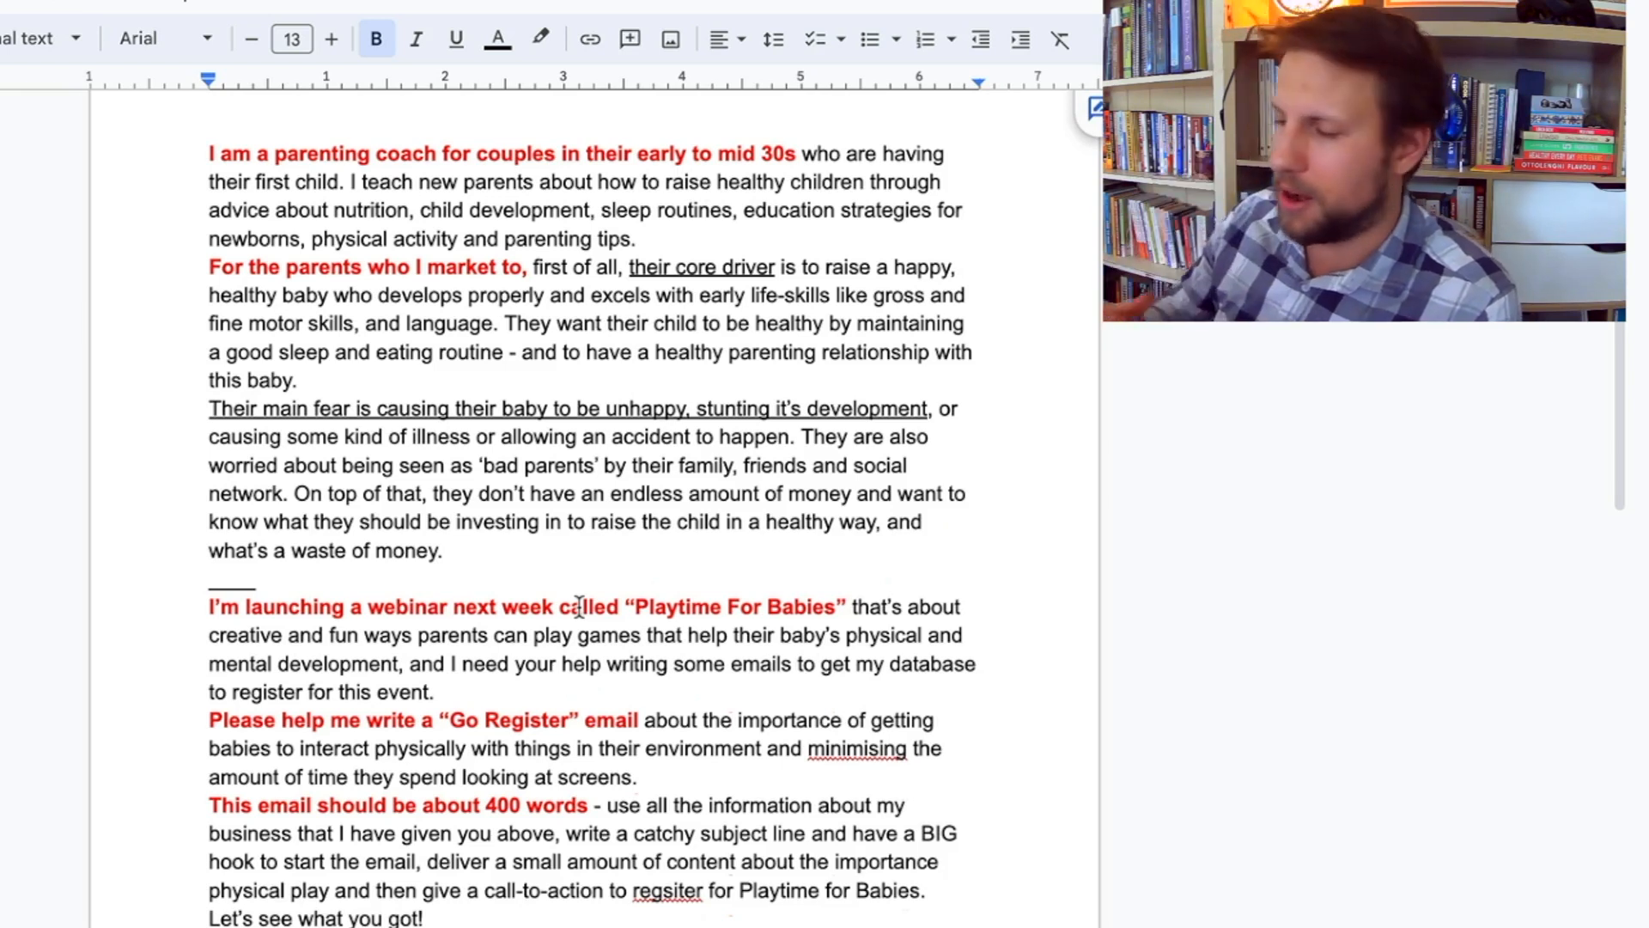
{"action": "left_click", "coordinate": [218, 158]}
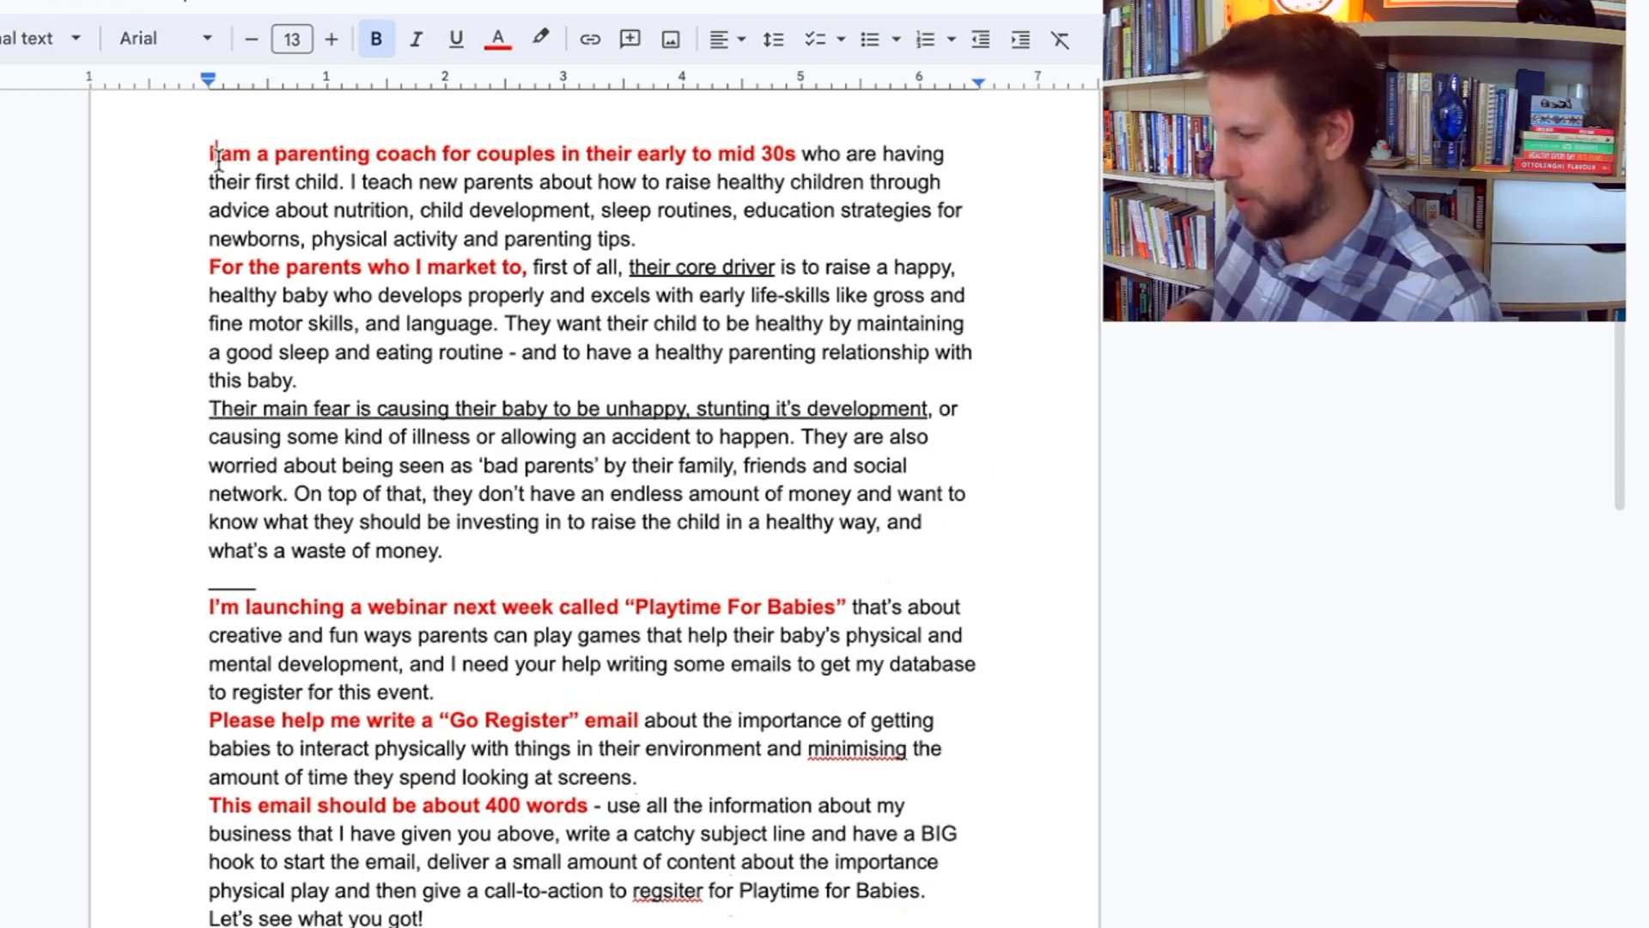
{"action": "double_click", "coordinate": [747, 272]}
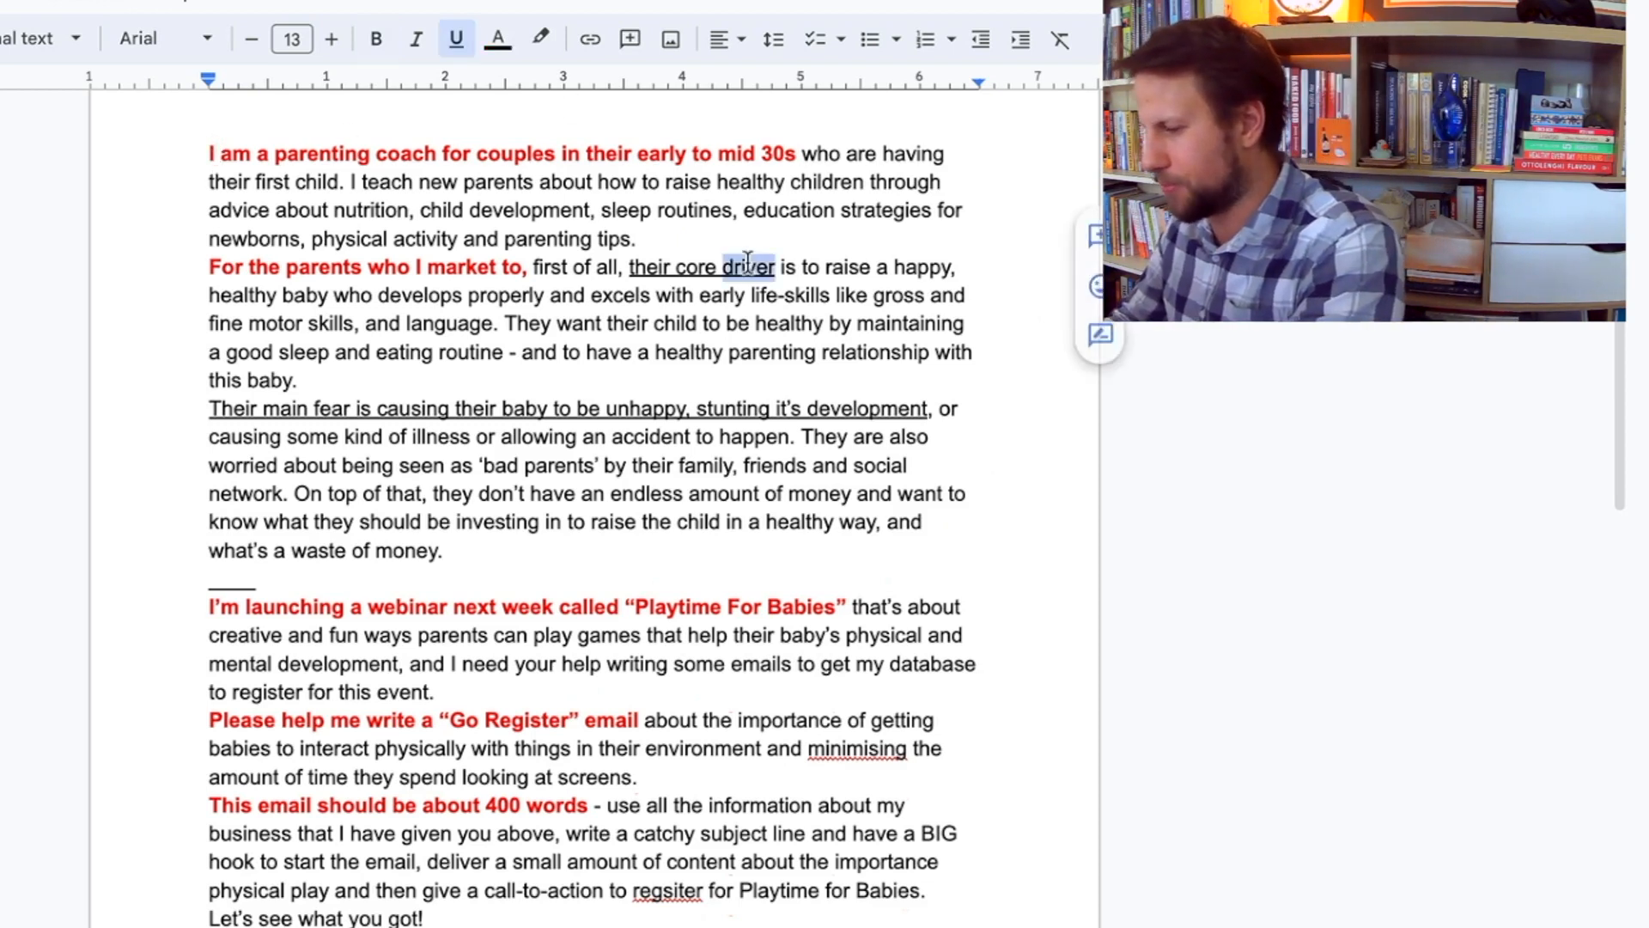
{"action": "type", "text": "desire"}
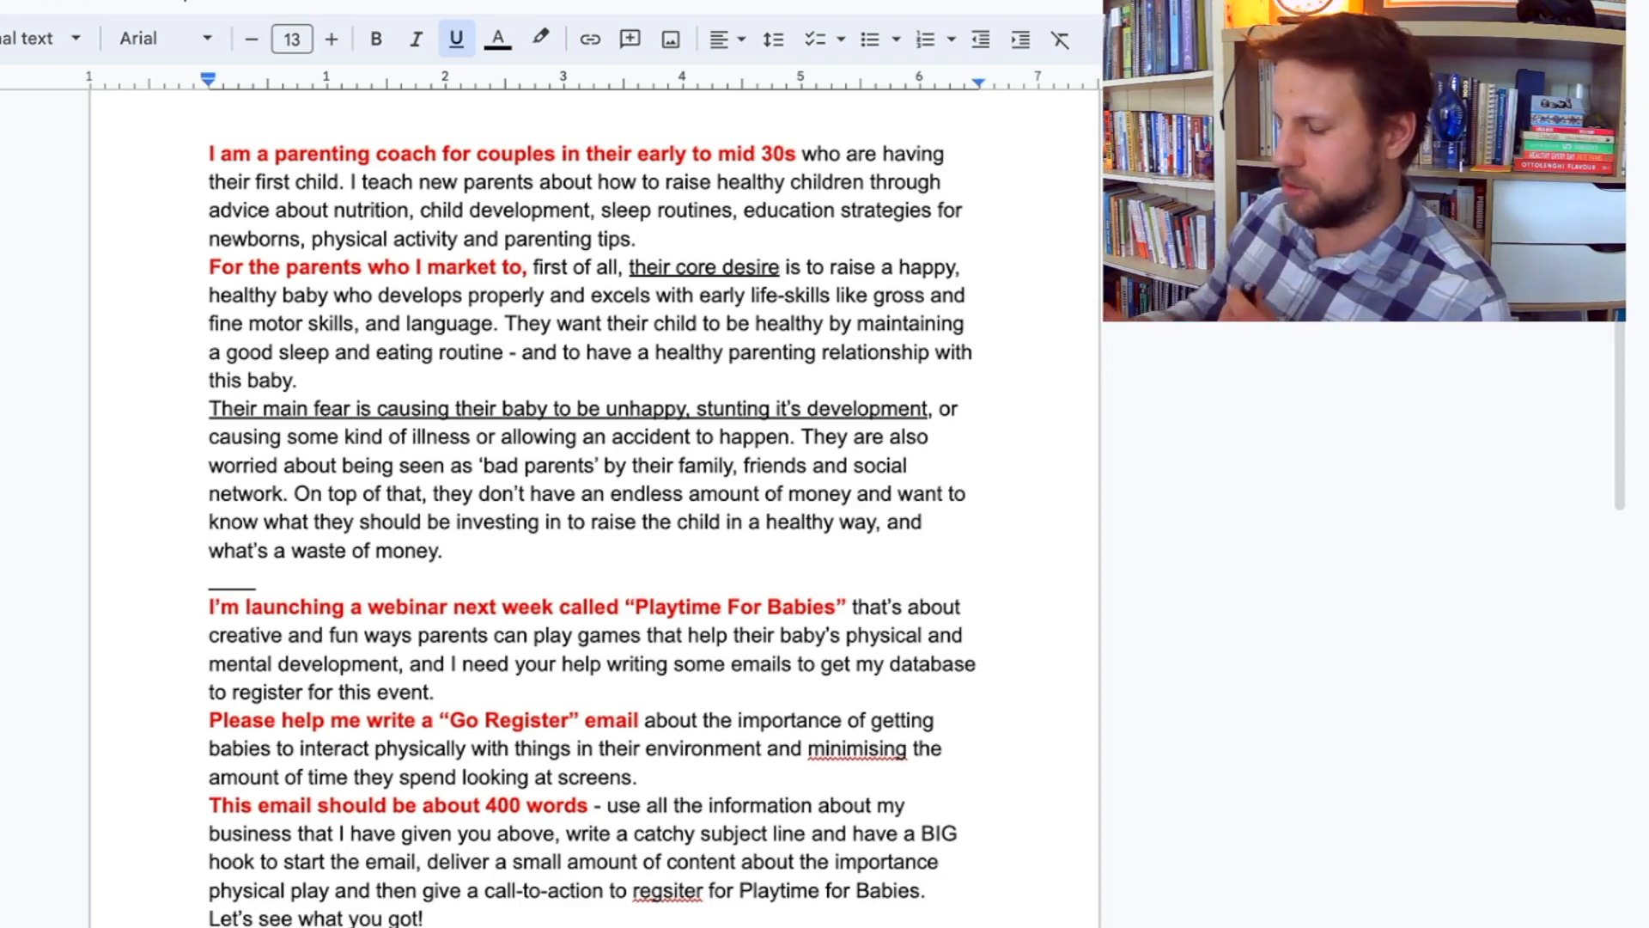
Review the webinar and email instructions and correct the misspelled "regsiter" to "register" in the call-to-action sentence
{"action": "scroll", "coordinate": [614, 386], "scroll_direction": "down", "scroll_amount": 2}
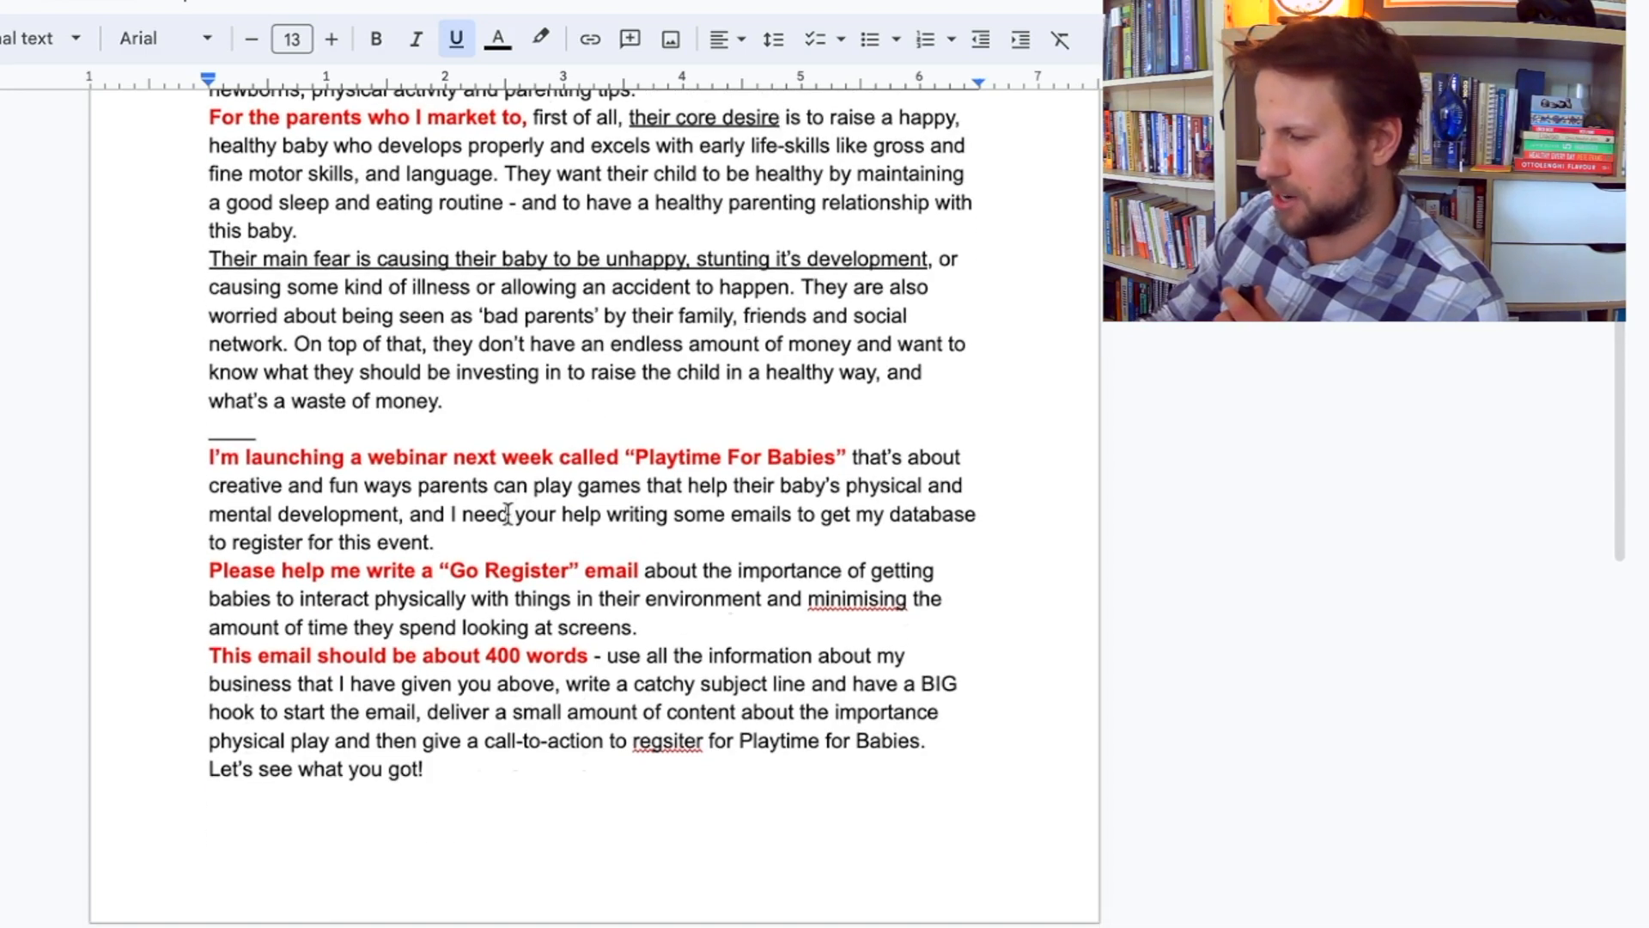
{"action": "left_click", "coordinate": [504, 516]}
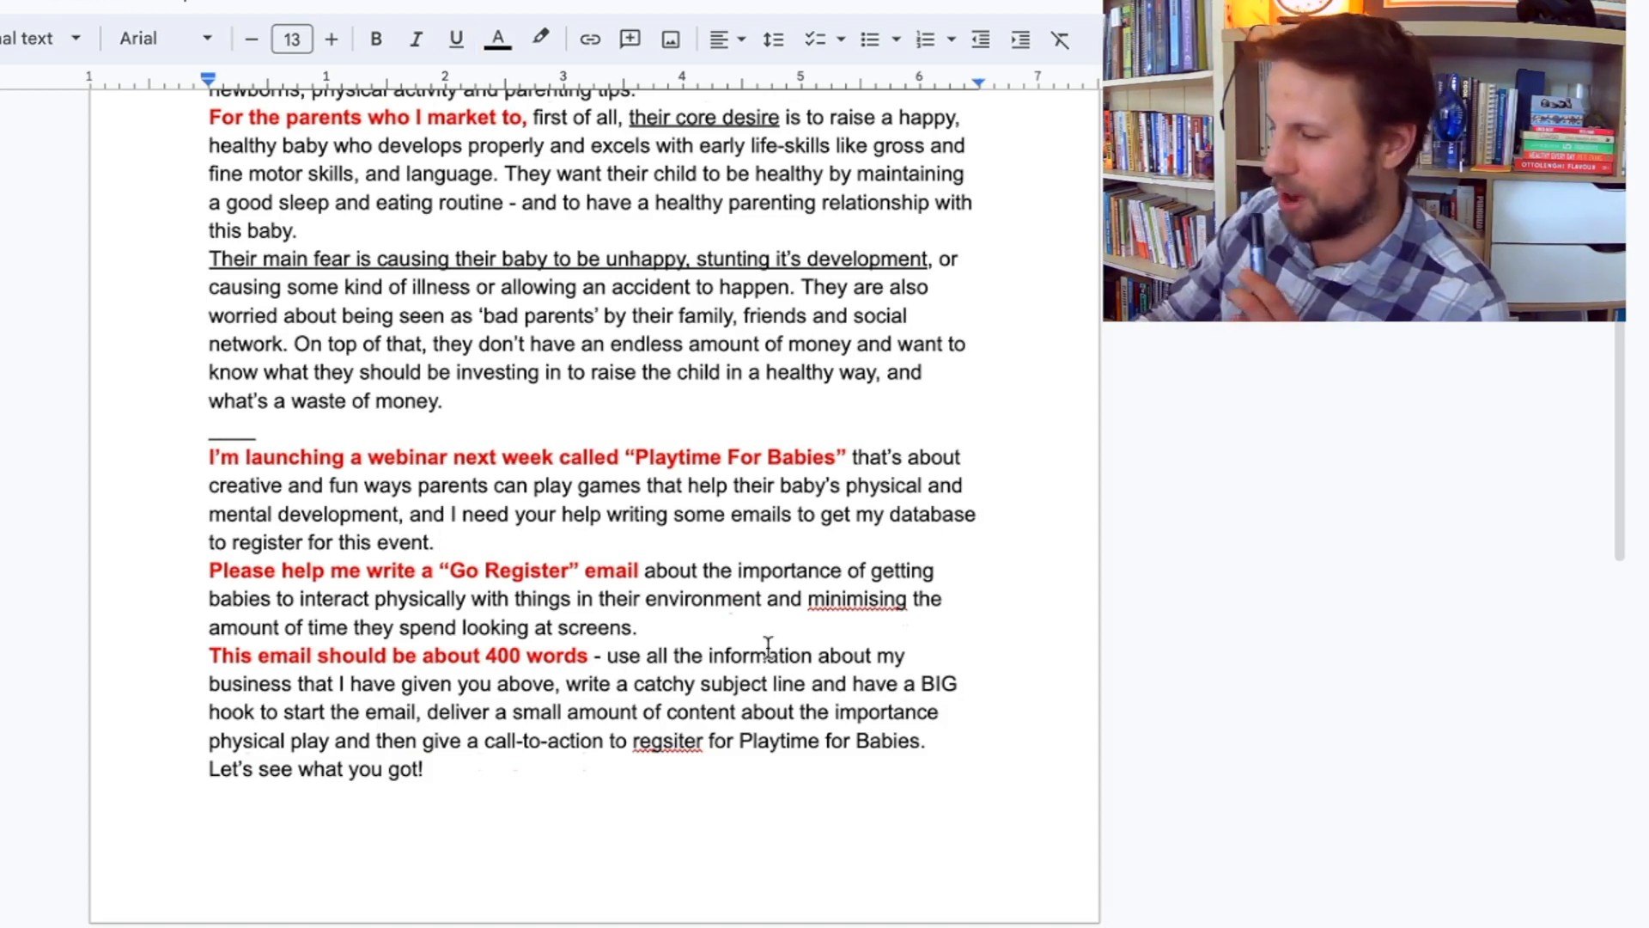
{"action": "left_click_drag", "start_coordinate": [640, 570], "coordinate": [88, 565]}
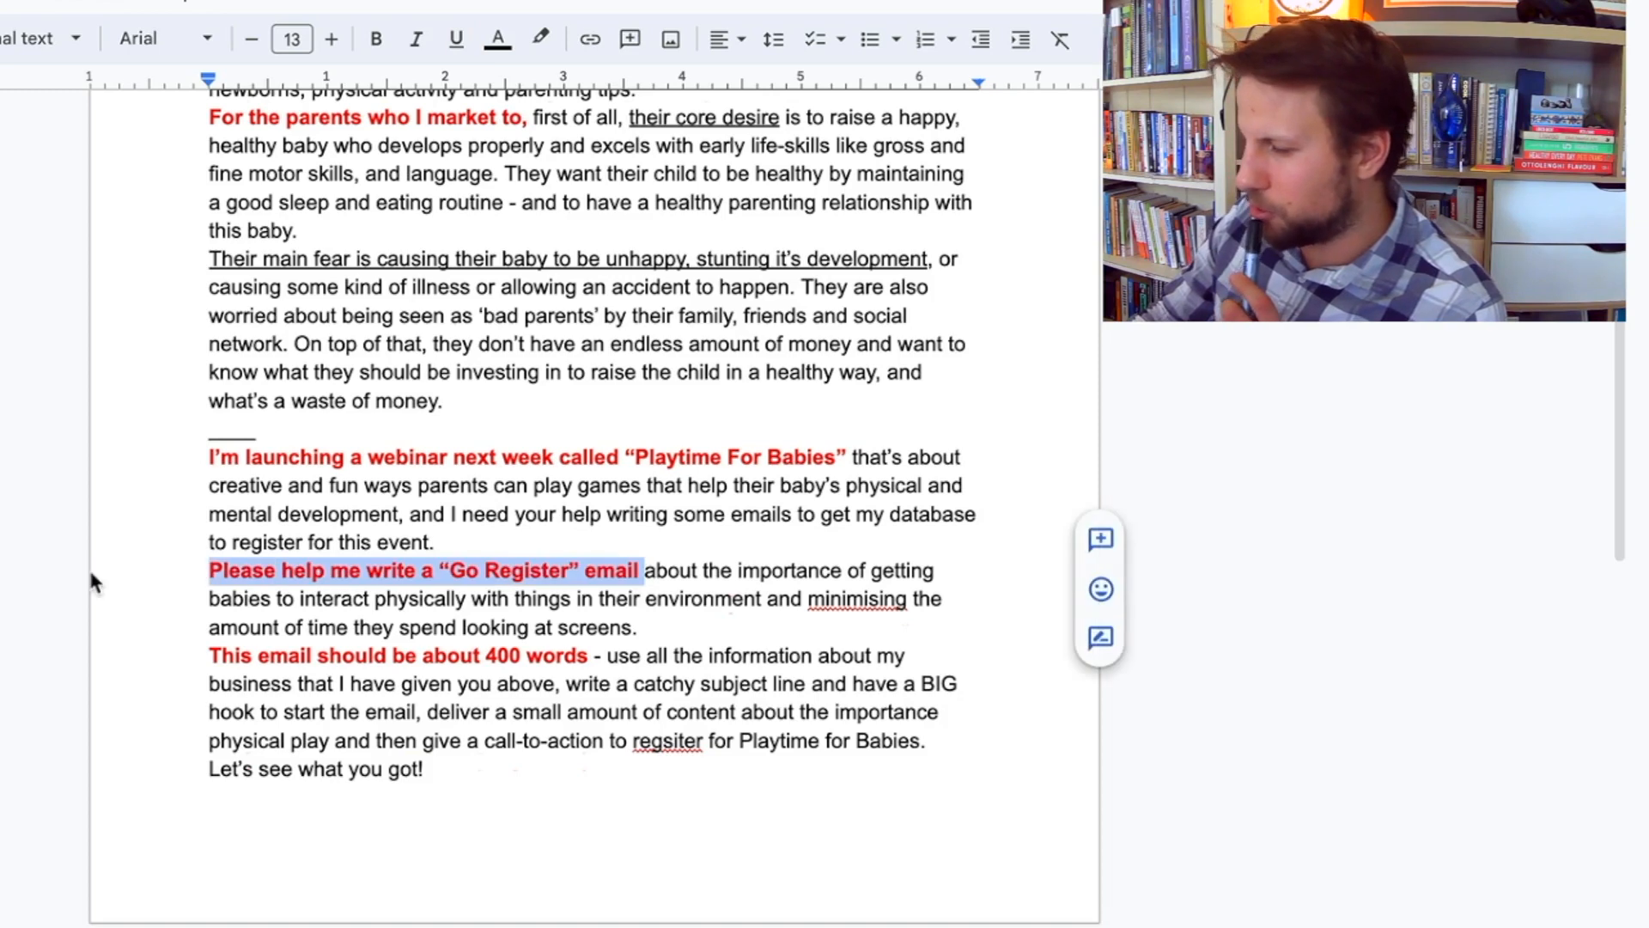
{"action": "left_click", "coordinate": [803, 731]}
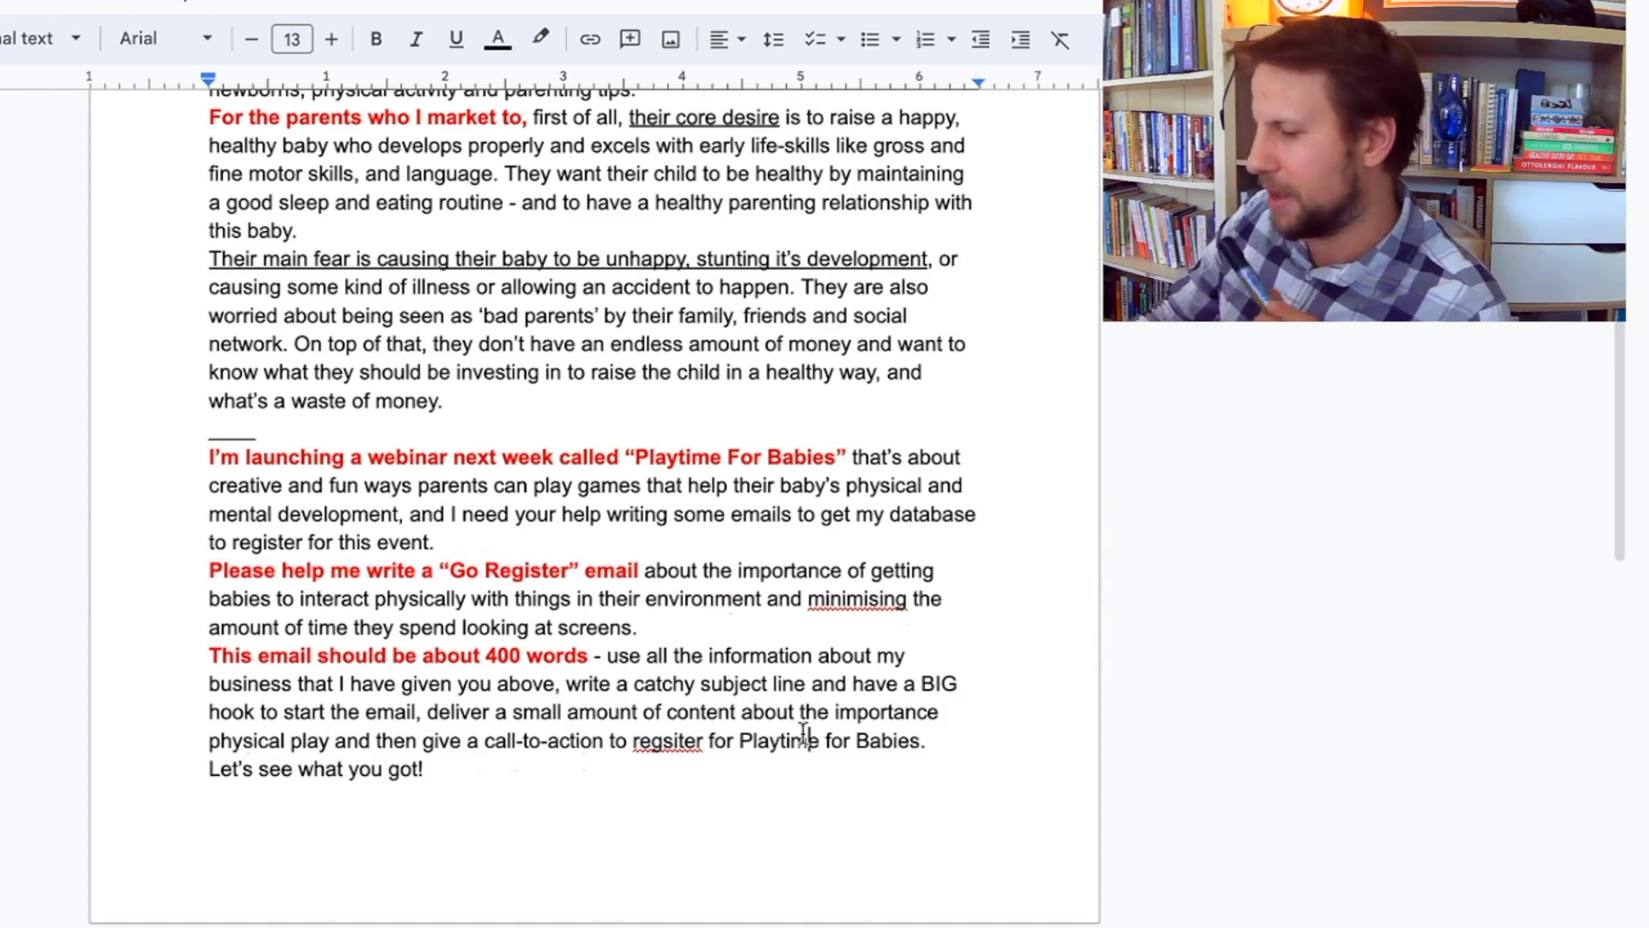
{"action": "scroll", "coordinate": [804, 732], "scroll_direction": "down", "scroll_amount": 1}
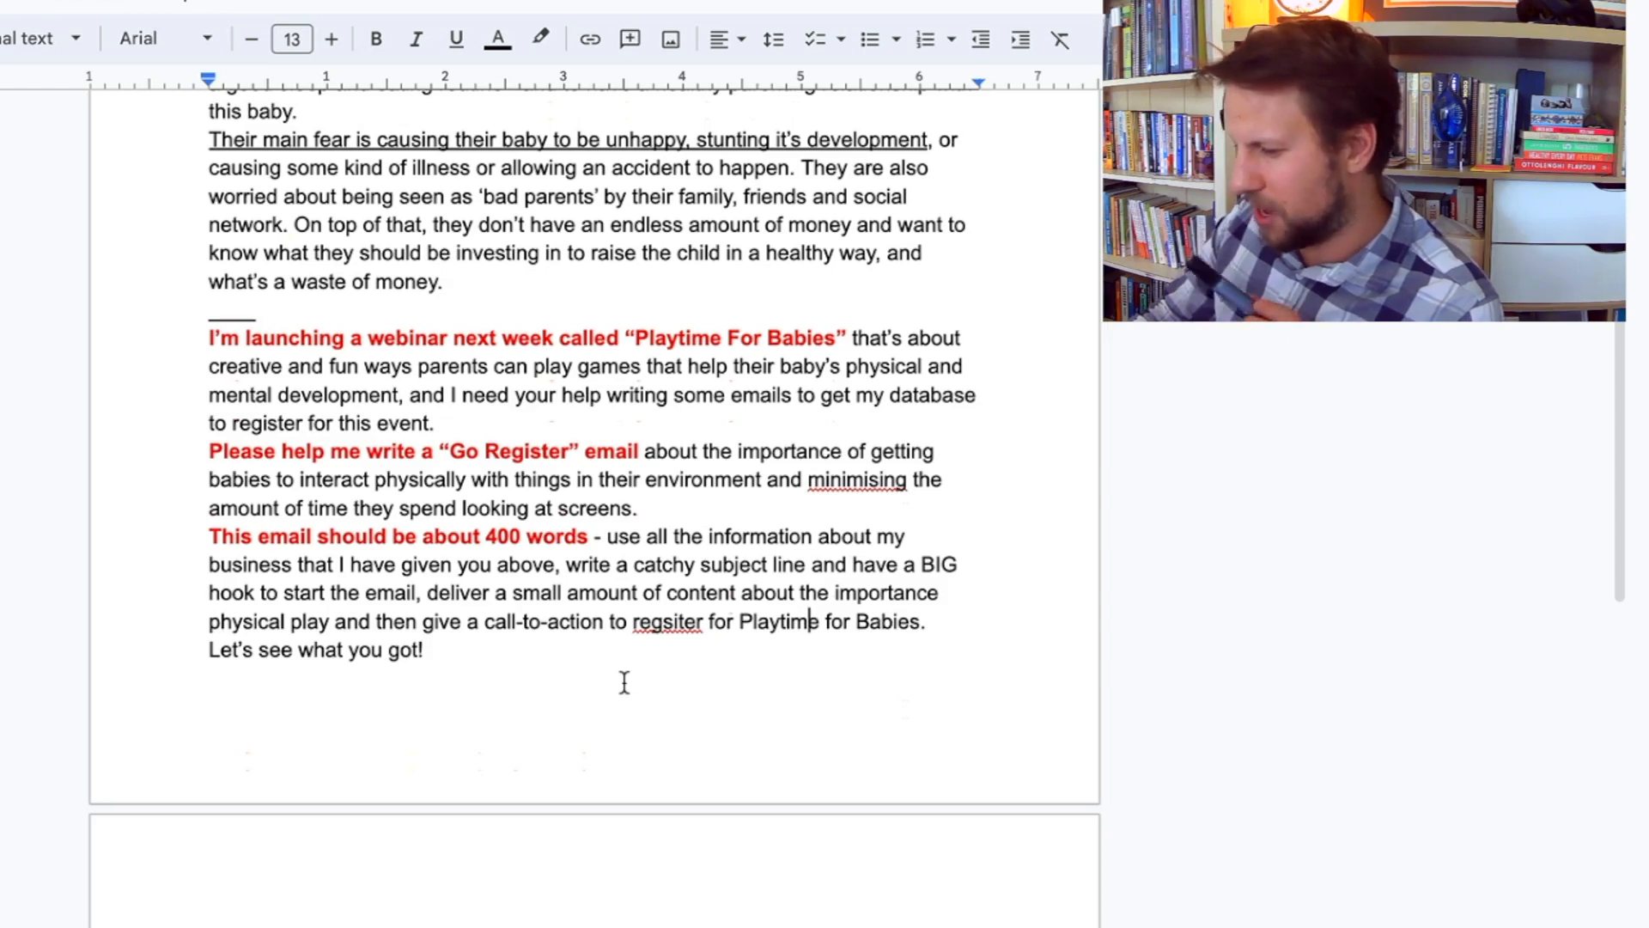
{"action": "scroll", "coordinate": [625, 683], "scroll_direction": "down", "scroll_amount": 1}
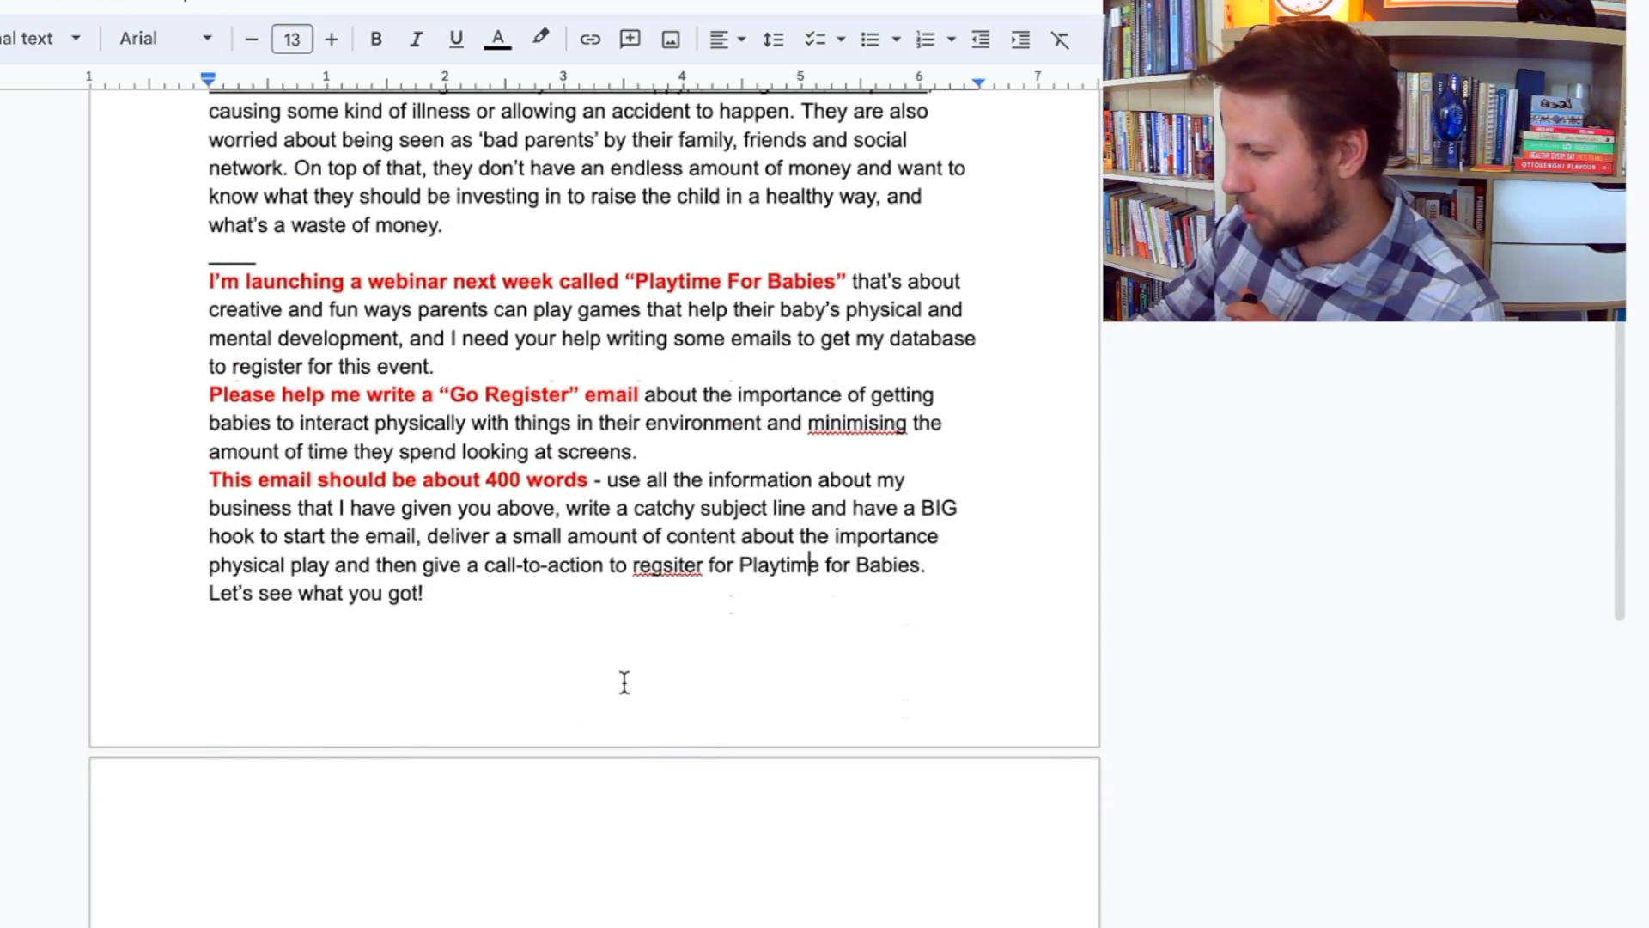
{"action": "scroll", "coordinate": [625, 683], "scroll_direction": "down", "scroll_amount": 1}
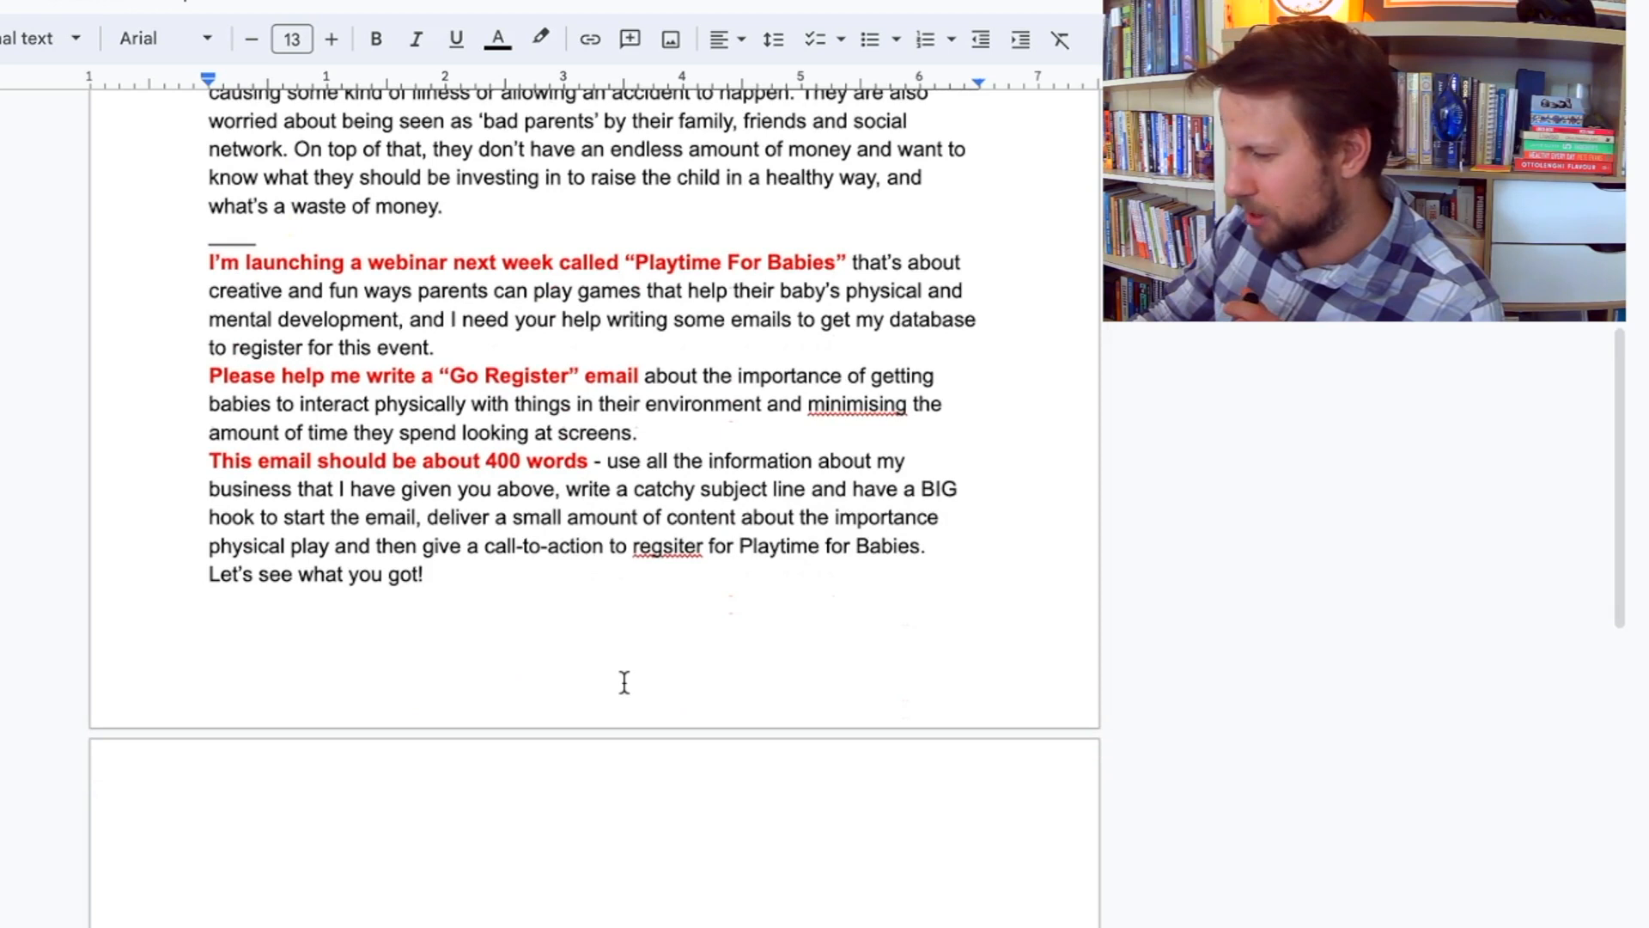
{"action": "left_click", "coordinate": [674, 547]}
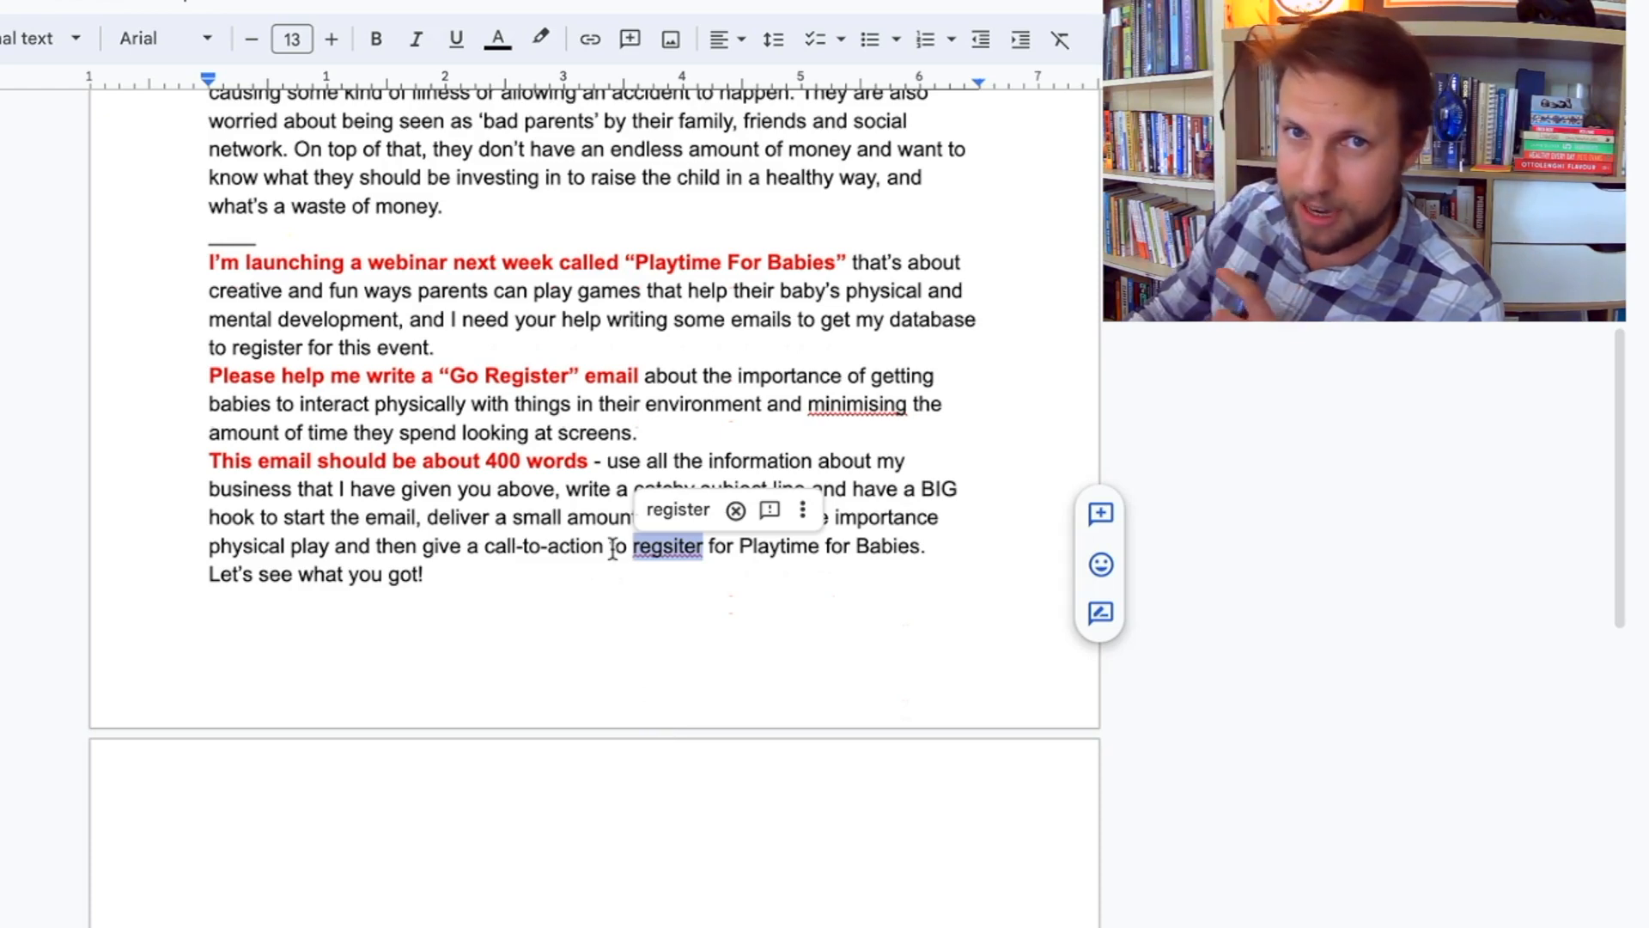
{"action": "left_click", "coordinate": [679, 511]}
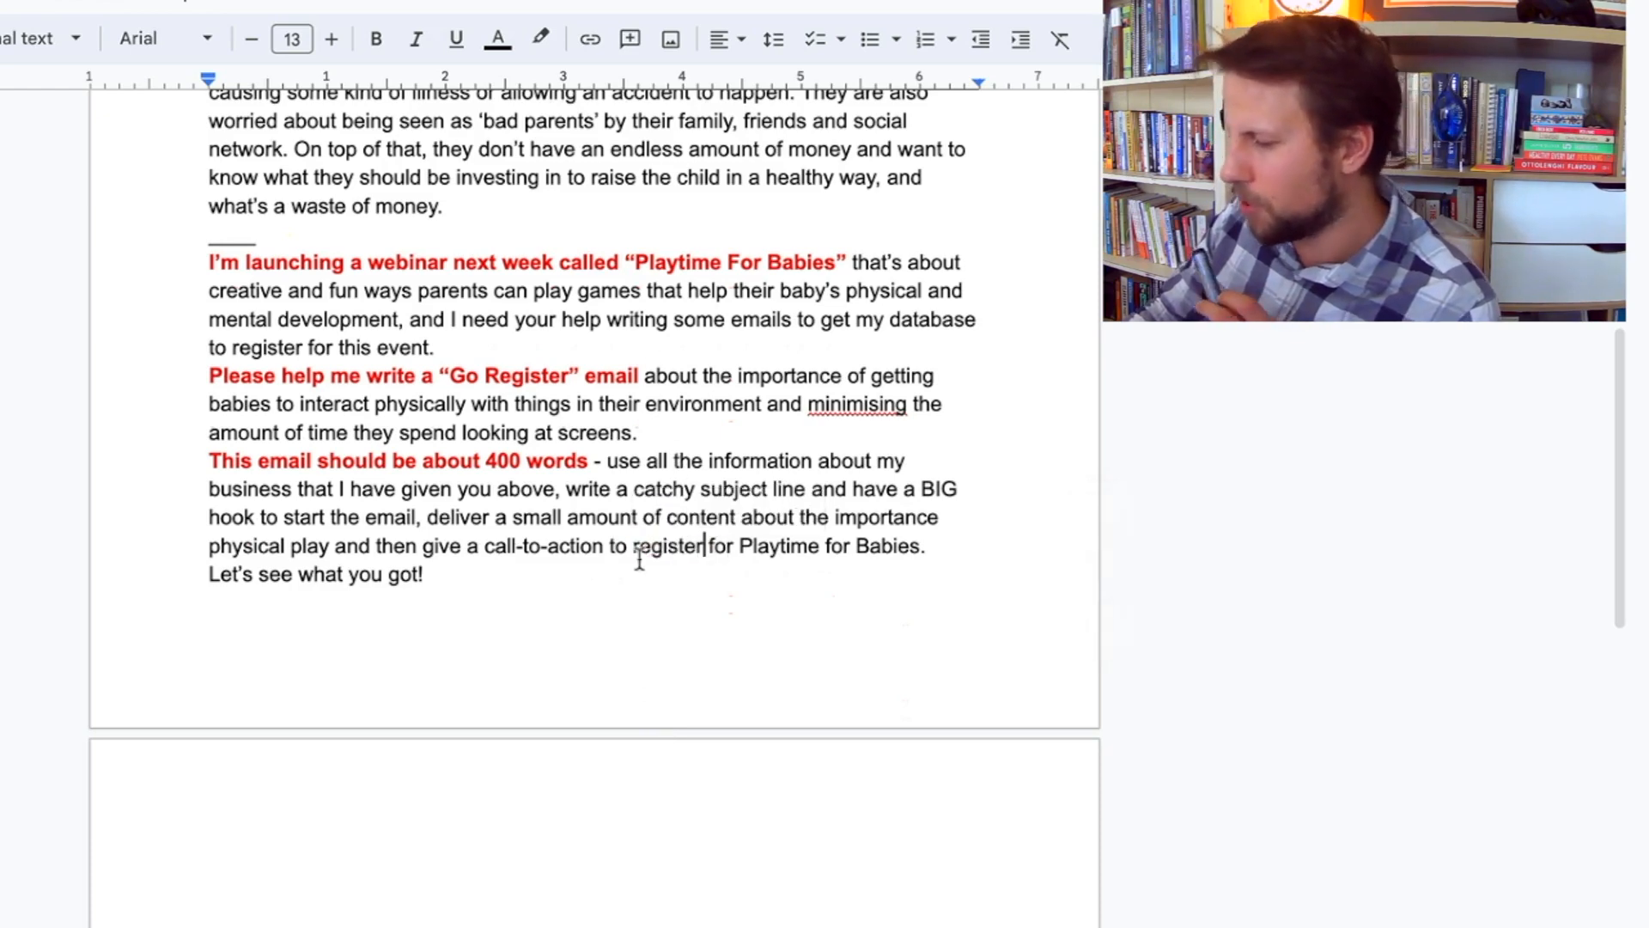
Delete the underscore divider line between the audience description and the "Playtime For Babies" webinar paragraph
{"action": "left_click", "coordinate": [585, 592]}
{"action": "scroll", "coordinate": [532, 591], "scroll_direction": "up", "scroll_amount": 1}
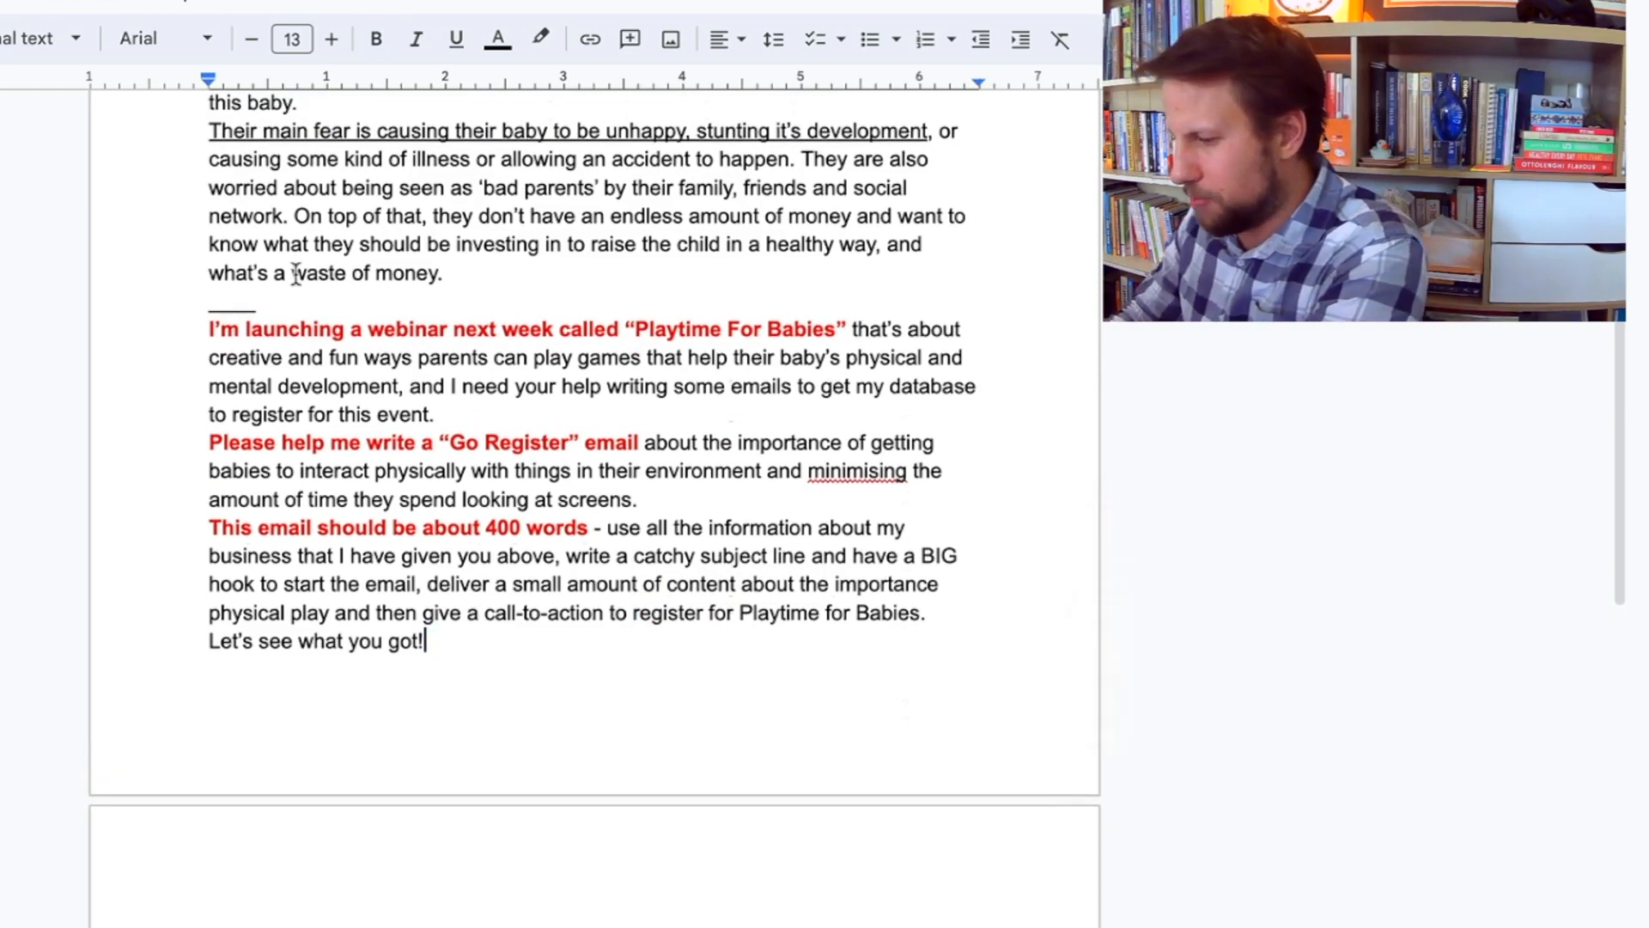
{"action": "left_click_drag", "start_coordinate": [286, 305], "coordinate": [191, 306]}
{"action": "scroll", "coordinate": [192, 305], "scroll_direction": "up", "scroll_amount": 4}
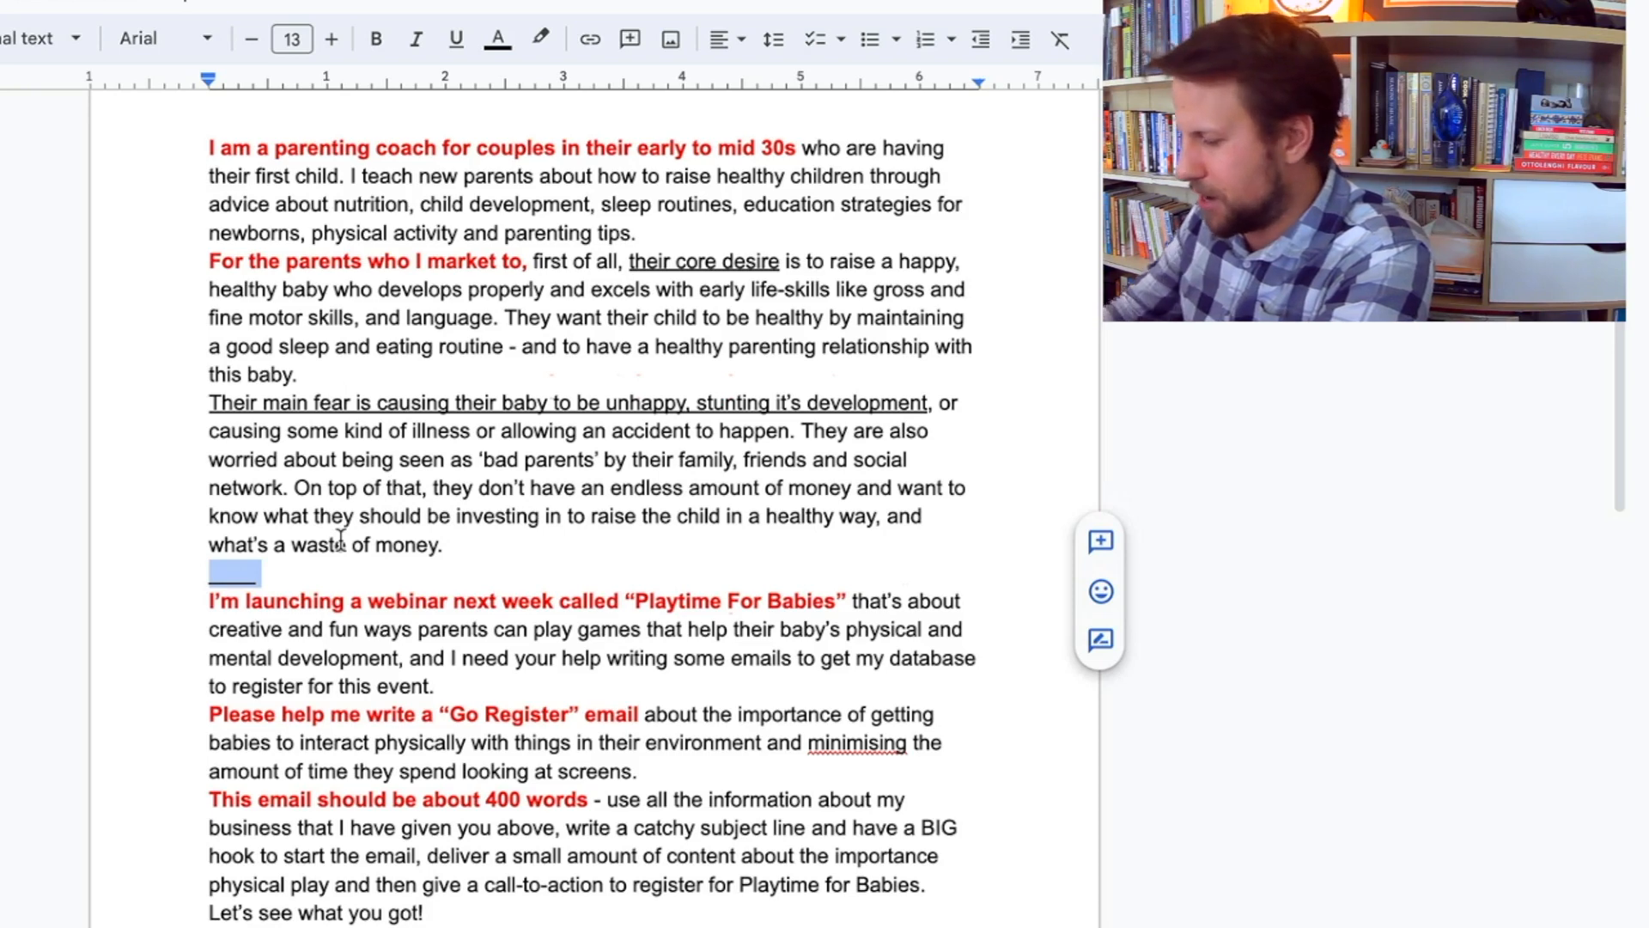
{"action": "key", "text": "BackSpace"}
{"action": "key", "text": "BackSpace"}
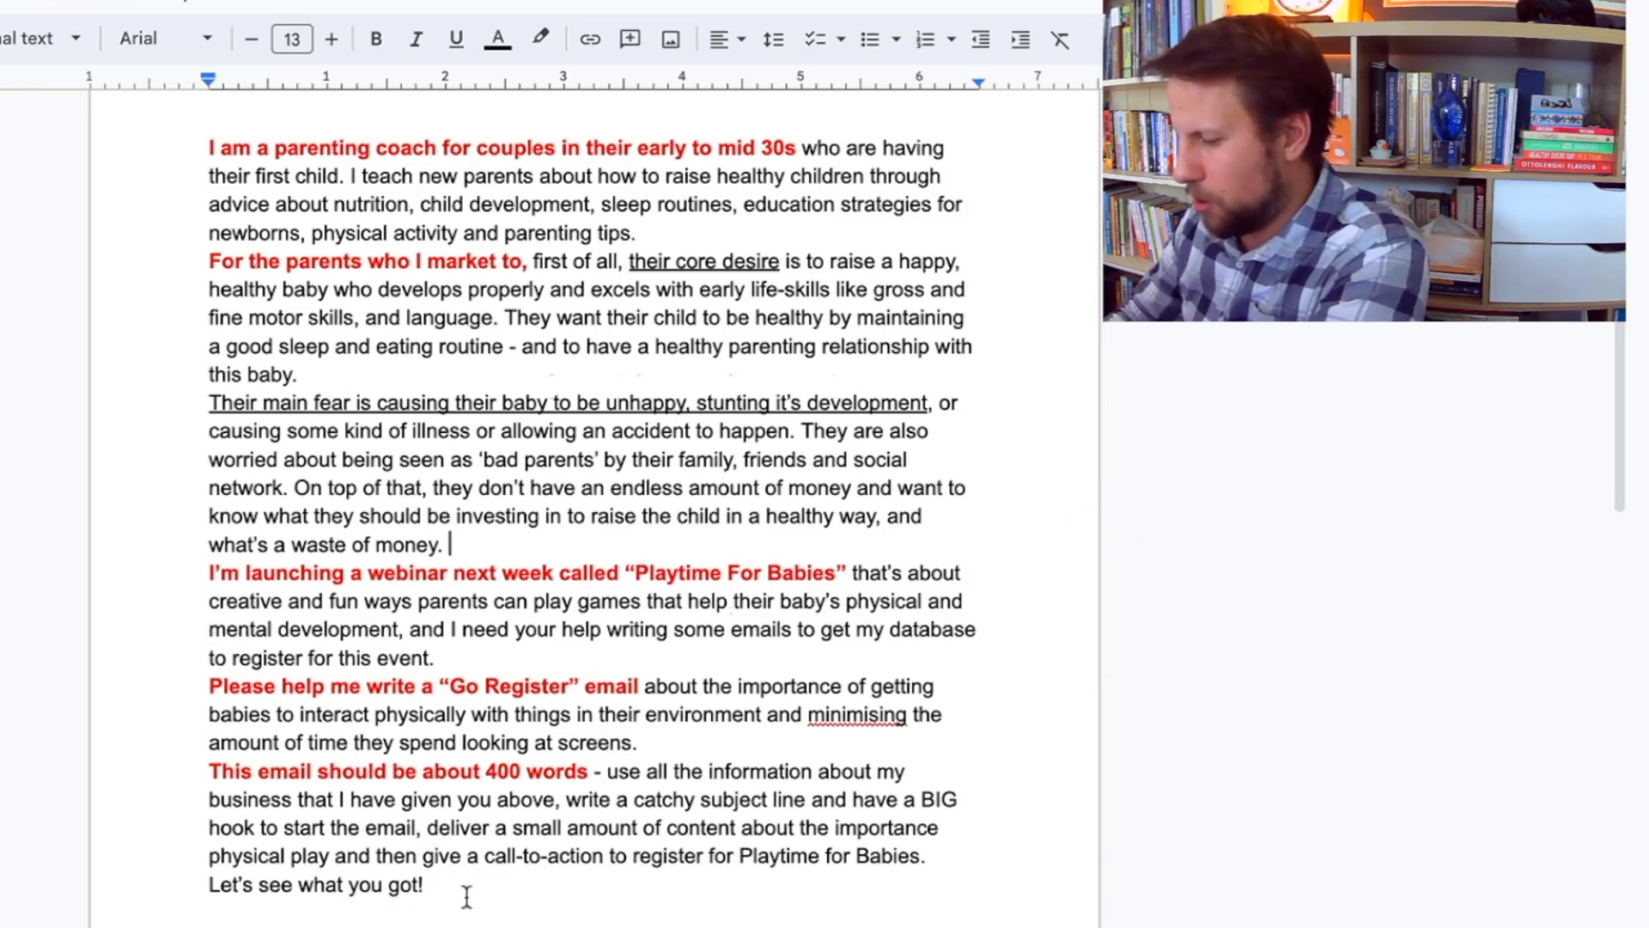
Copy the whole brief from "I am a parenting coach" to "Let's see what you got!" into ChatGPT, remove the trailing blank line and send it
{"action": "left_click_drag", "start_coordinate": [467, 897], "coordinate": [148, 571]}
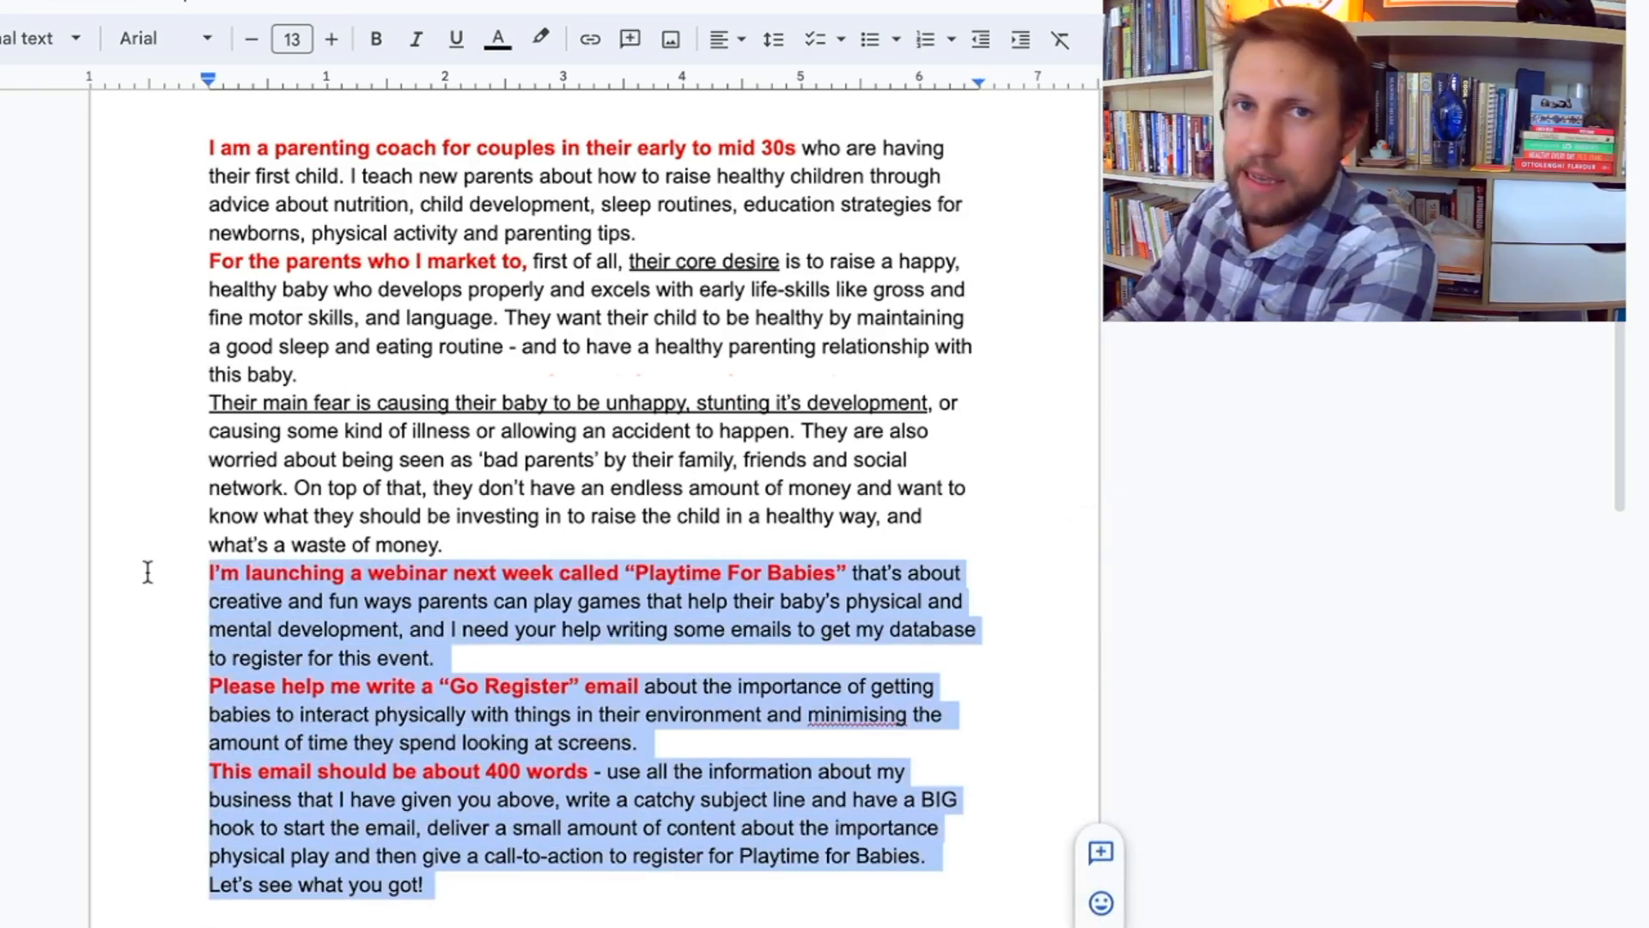
{"action": "left_click_drag", "start_coordinate": [145, 526], "coordinate": [149, 153]}
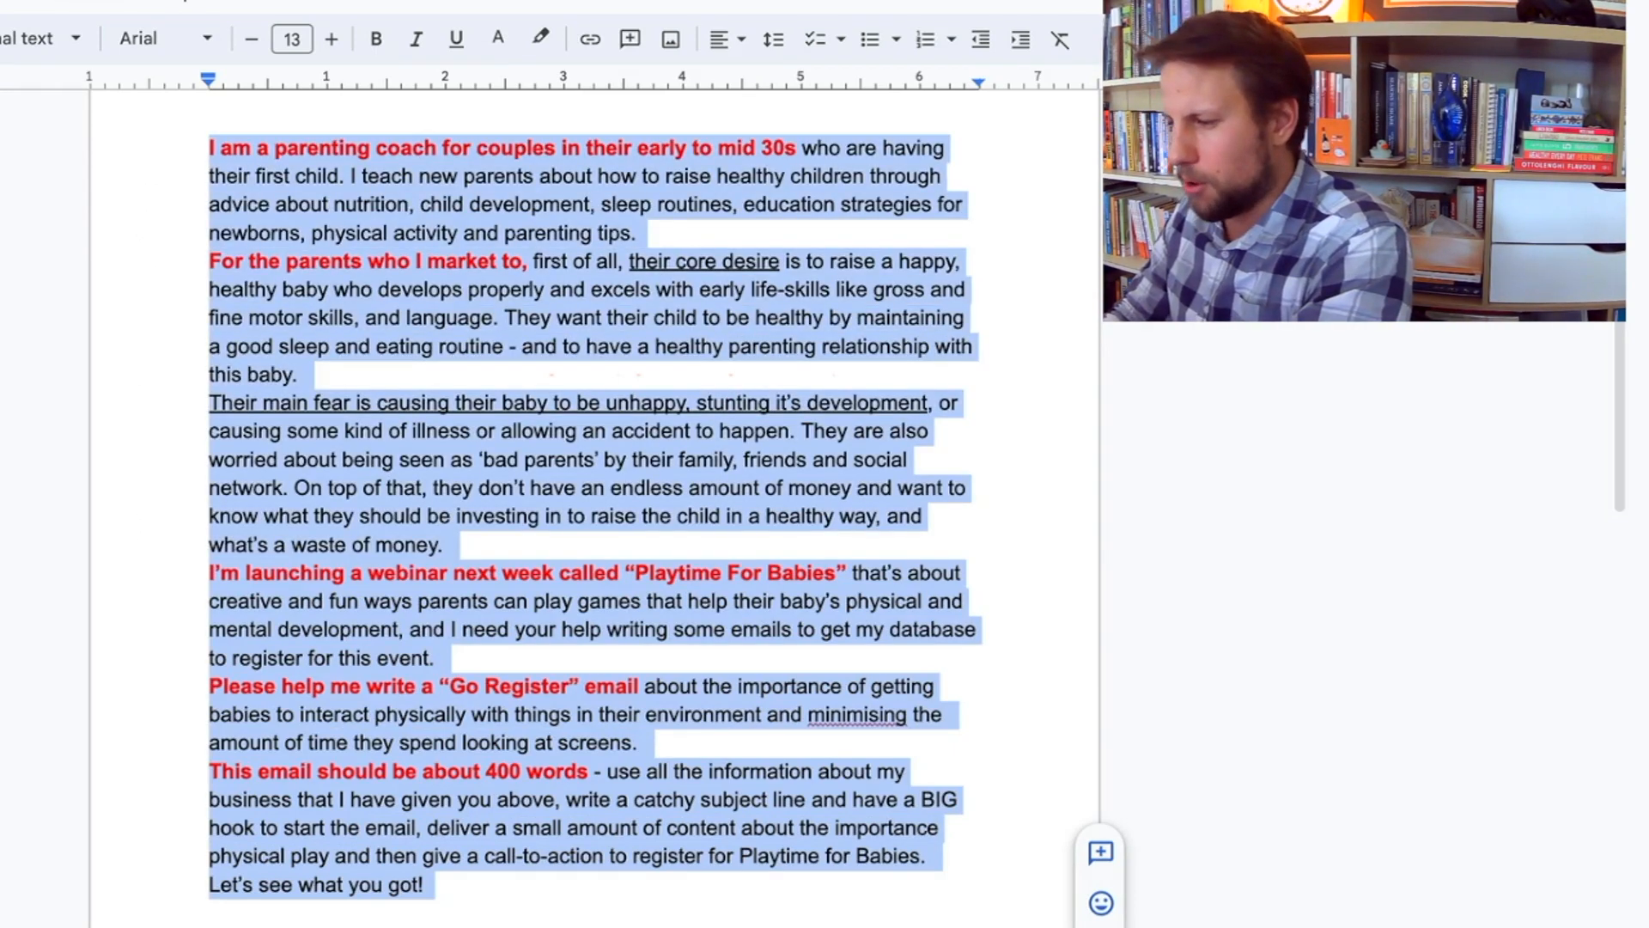
{"action": "key", "text": "ctrl+c"}
{"action": "key", "text": "alt+Tab"}
{"action": "left_click", "coordinate": [411, 886]}
{"action": "key", "text": "ctrl+v"}
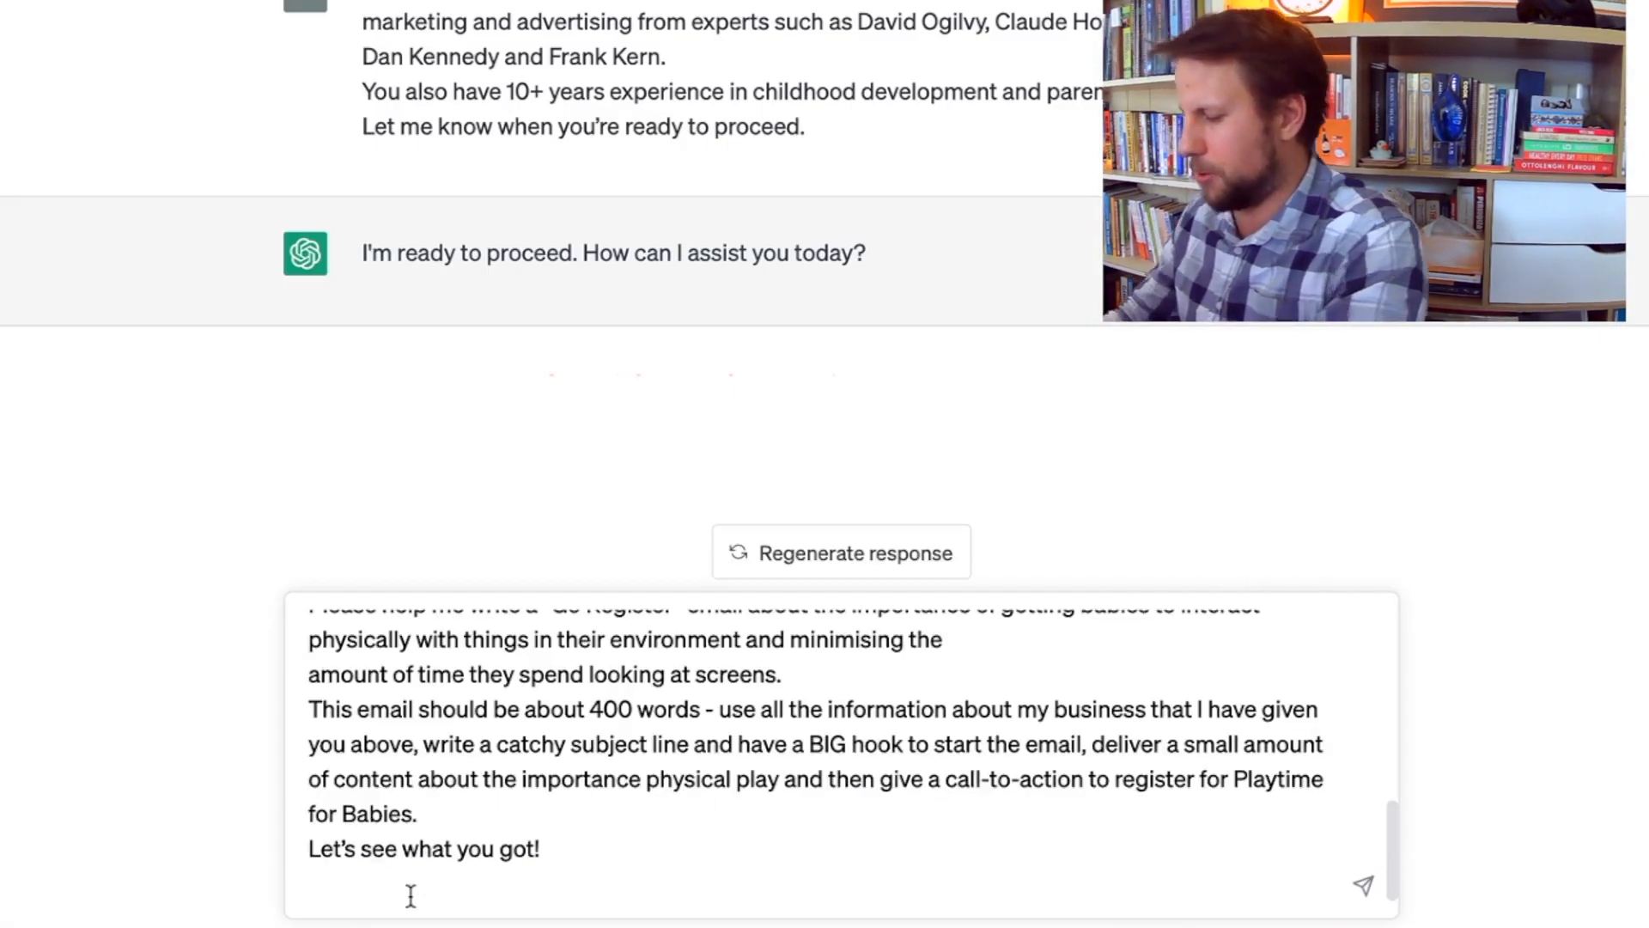
{"action": "key", "text": "BackSpace"}
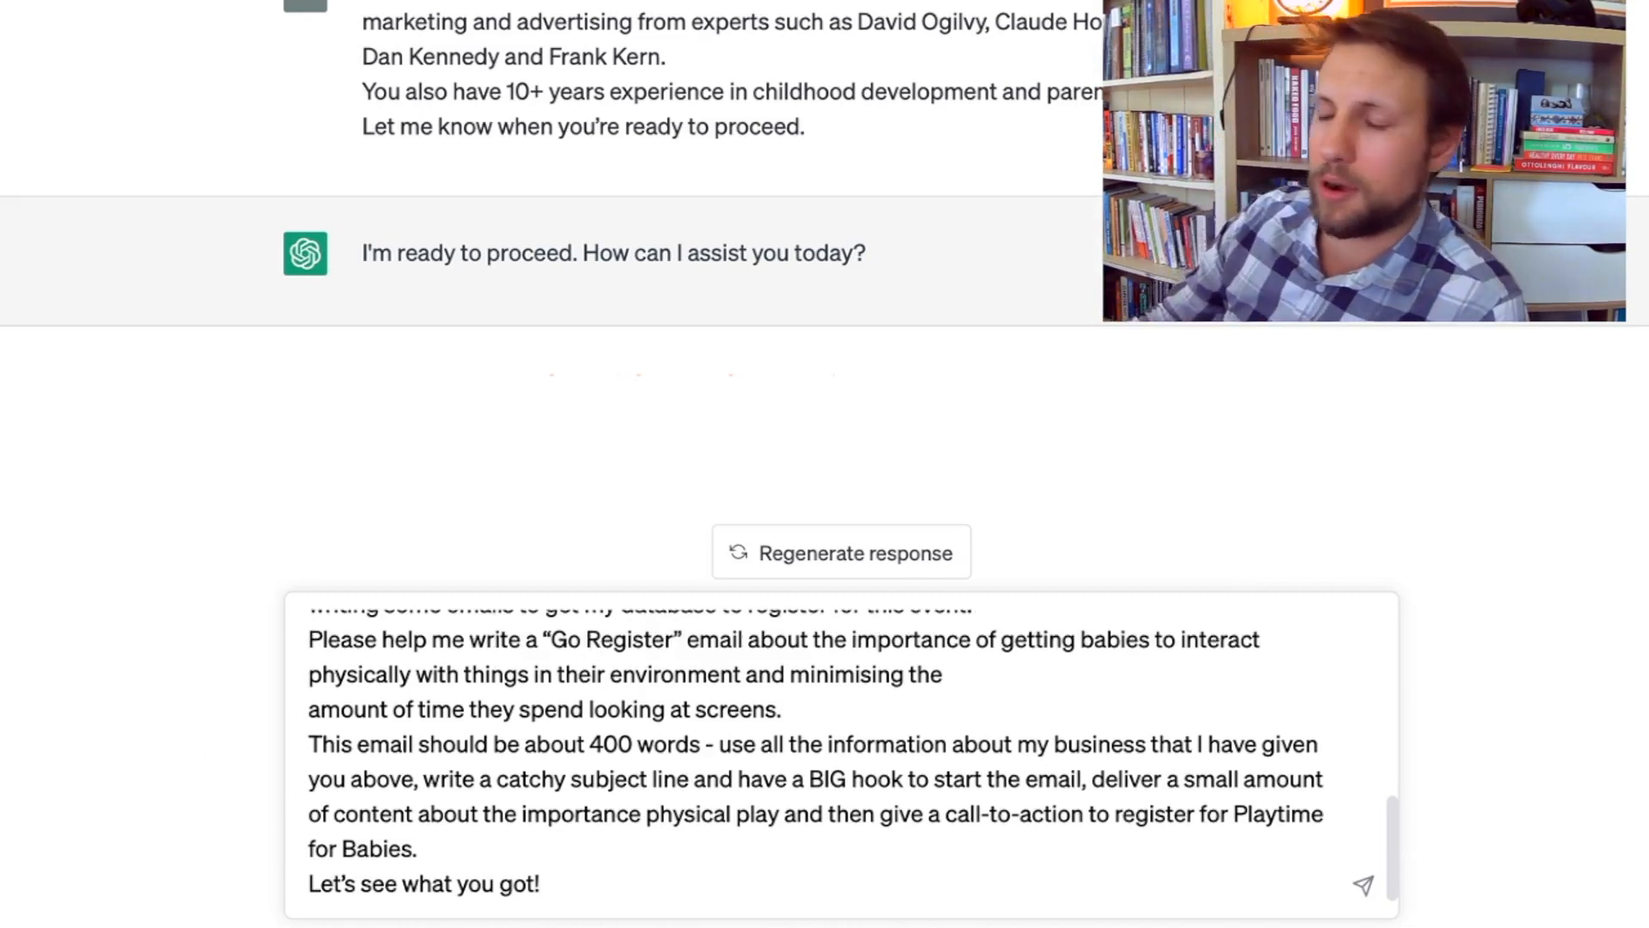
{"action": "key", "text": "Return"}
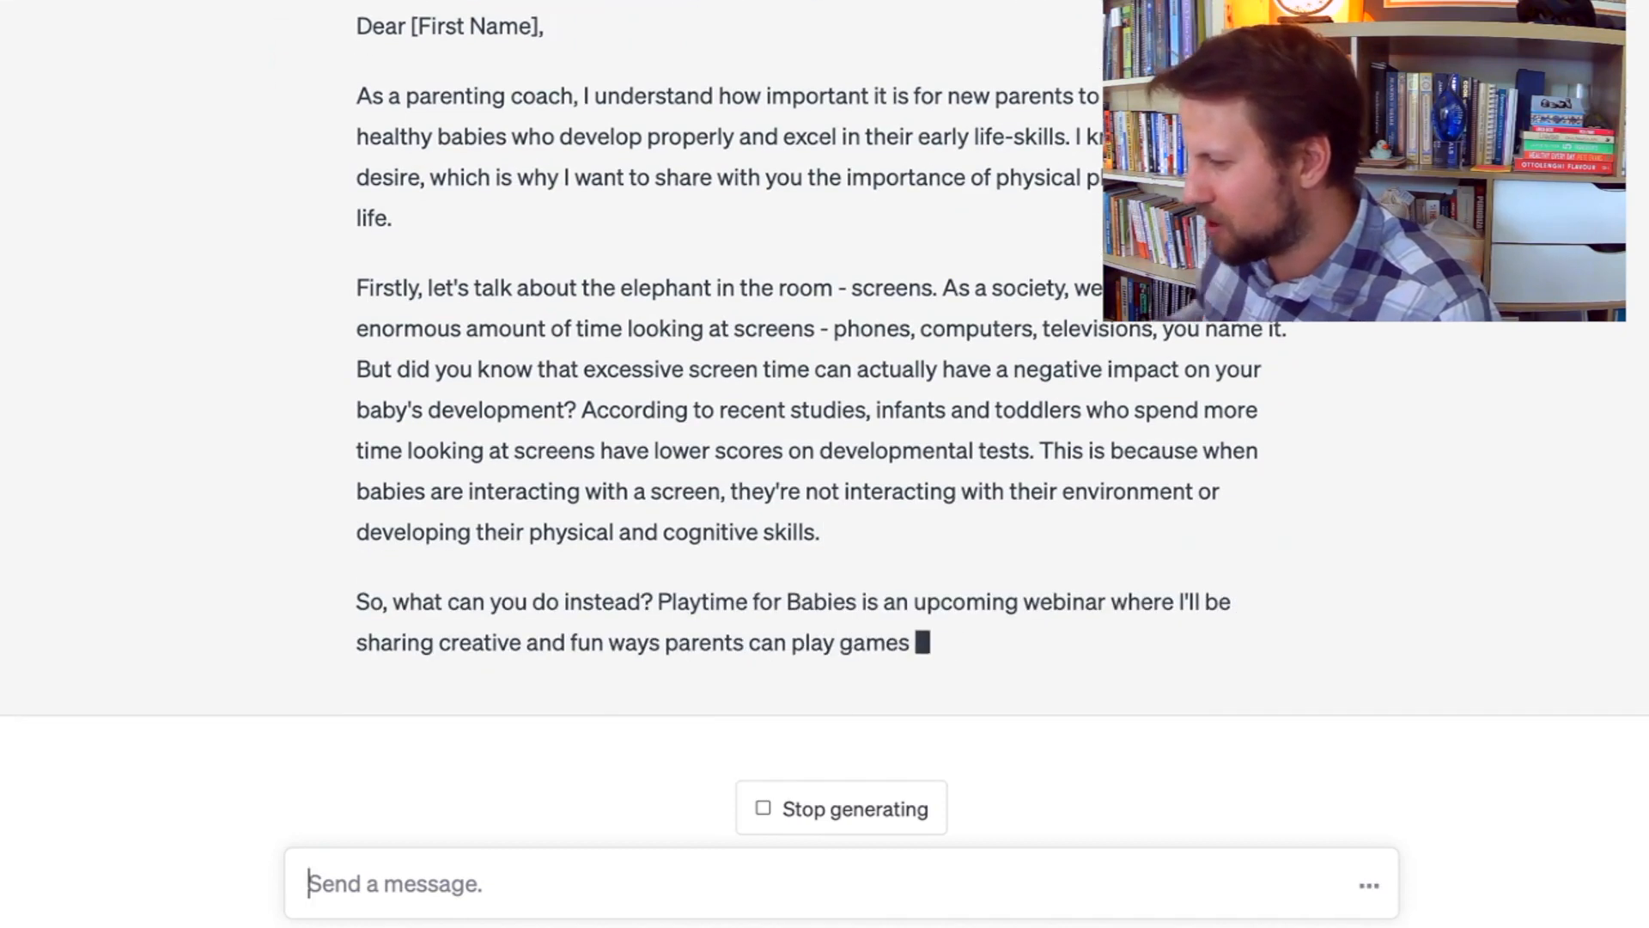
Select the entire generated email in the response, from the subject line to the "[Your Name]" sign-off, for copying
{"action": "scroll", "coordinate": [338, 520], "scroll_direction": "up", "scroll_amount": 1}
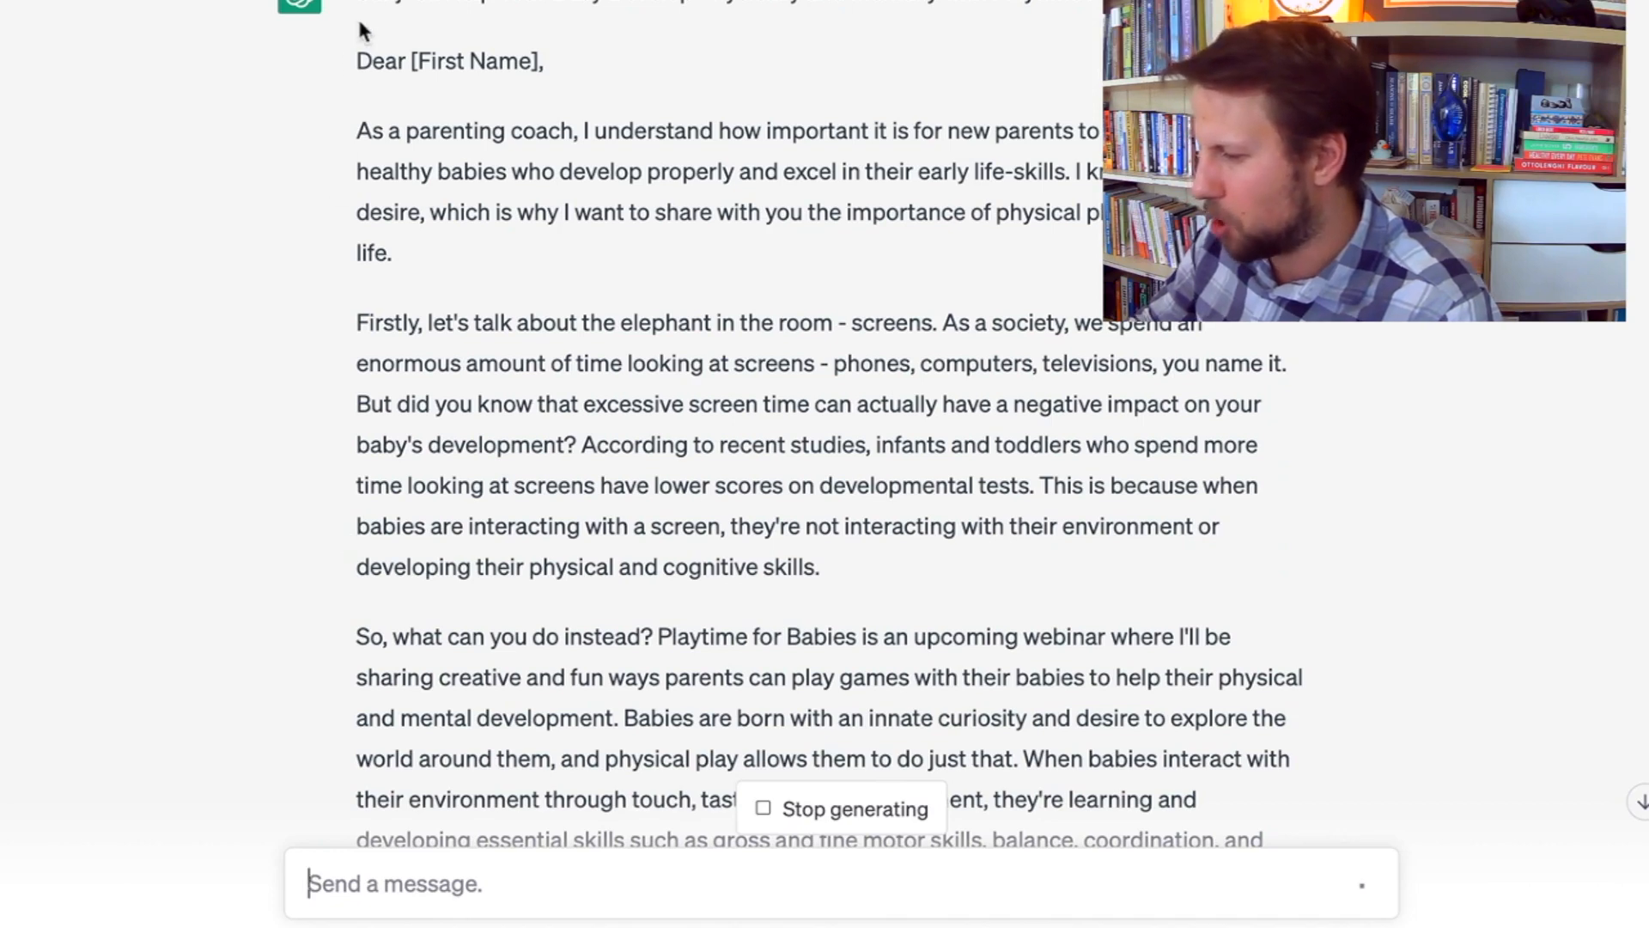
{"action": "left_click_drag", "start_coordinate": [356, 5], "coordinate": [873, 749]}
{"action": "scroll", "coordinate": [876, 731], "scroll_direction": "down", "scroll_amount": 10}
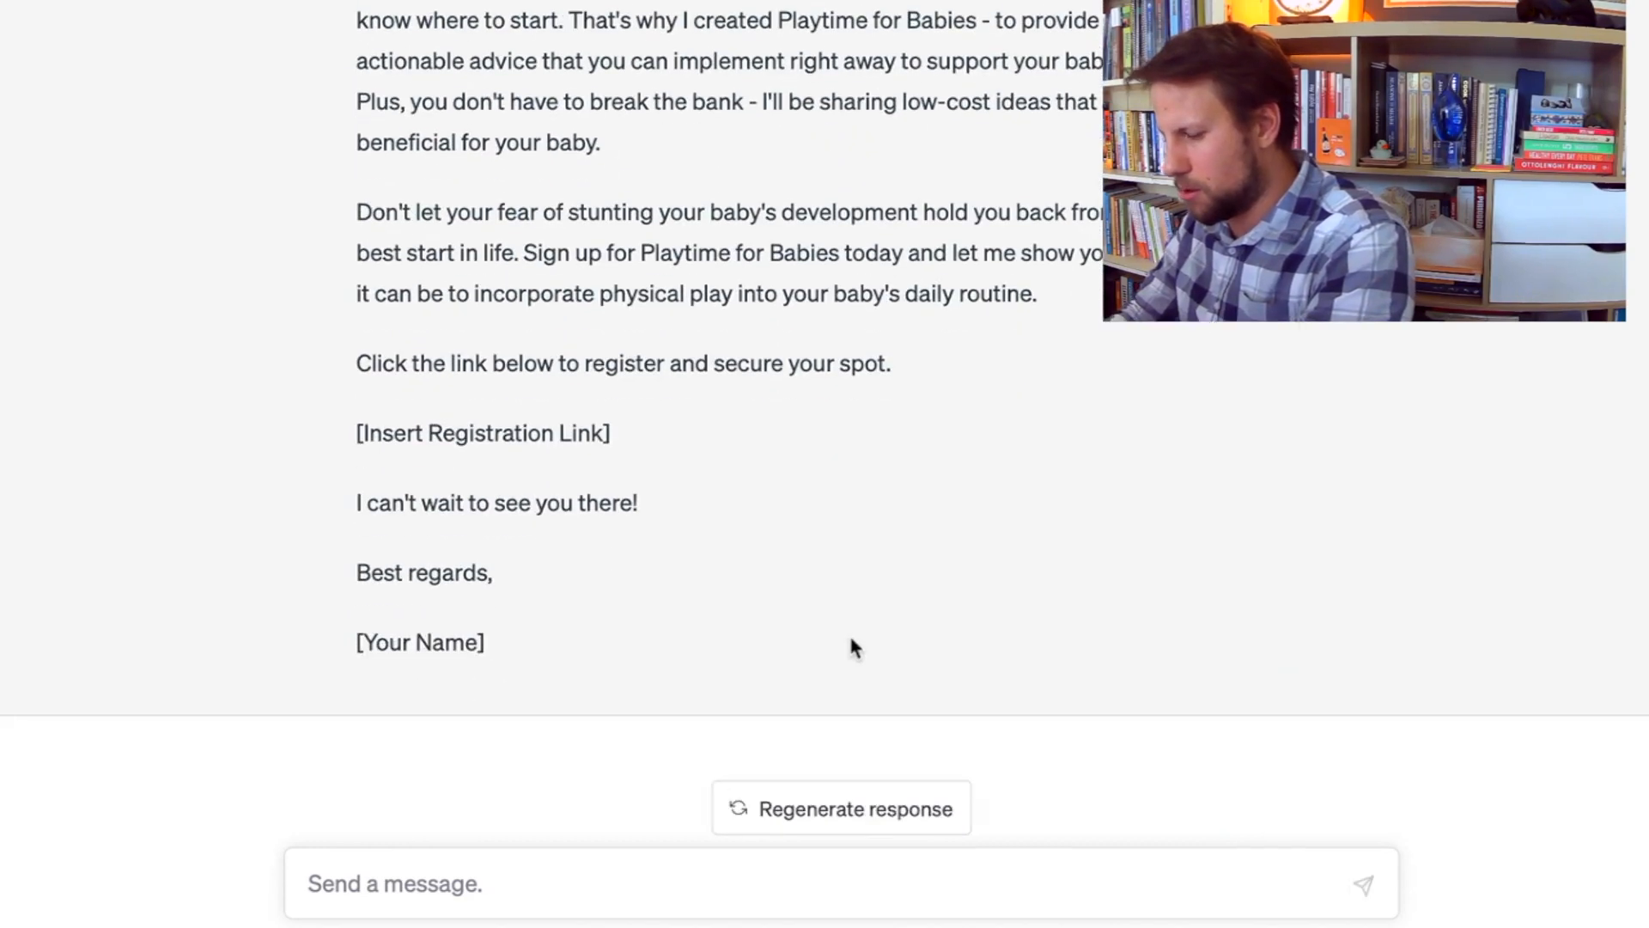
{"action": "left_click", "coordinate": [753, 643], "text": "shift"}
Paste the generated email onto the blank page below the prompts in the Google Docs document
{"action": "key", "text": "ctrl+Tab"}
{"action": "scroll", "coordinate": [804, 342], "scroll_direction": "down", "scroll_amount": 10}
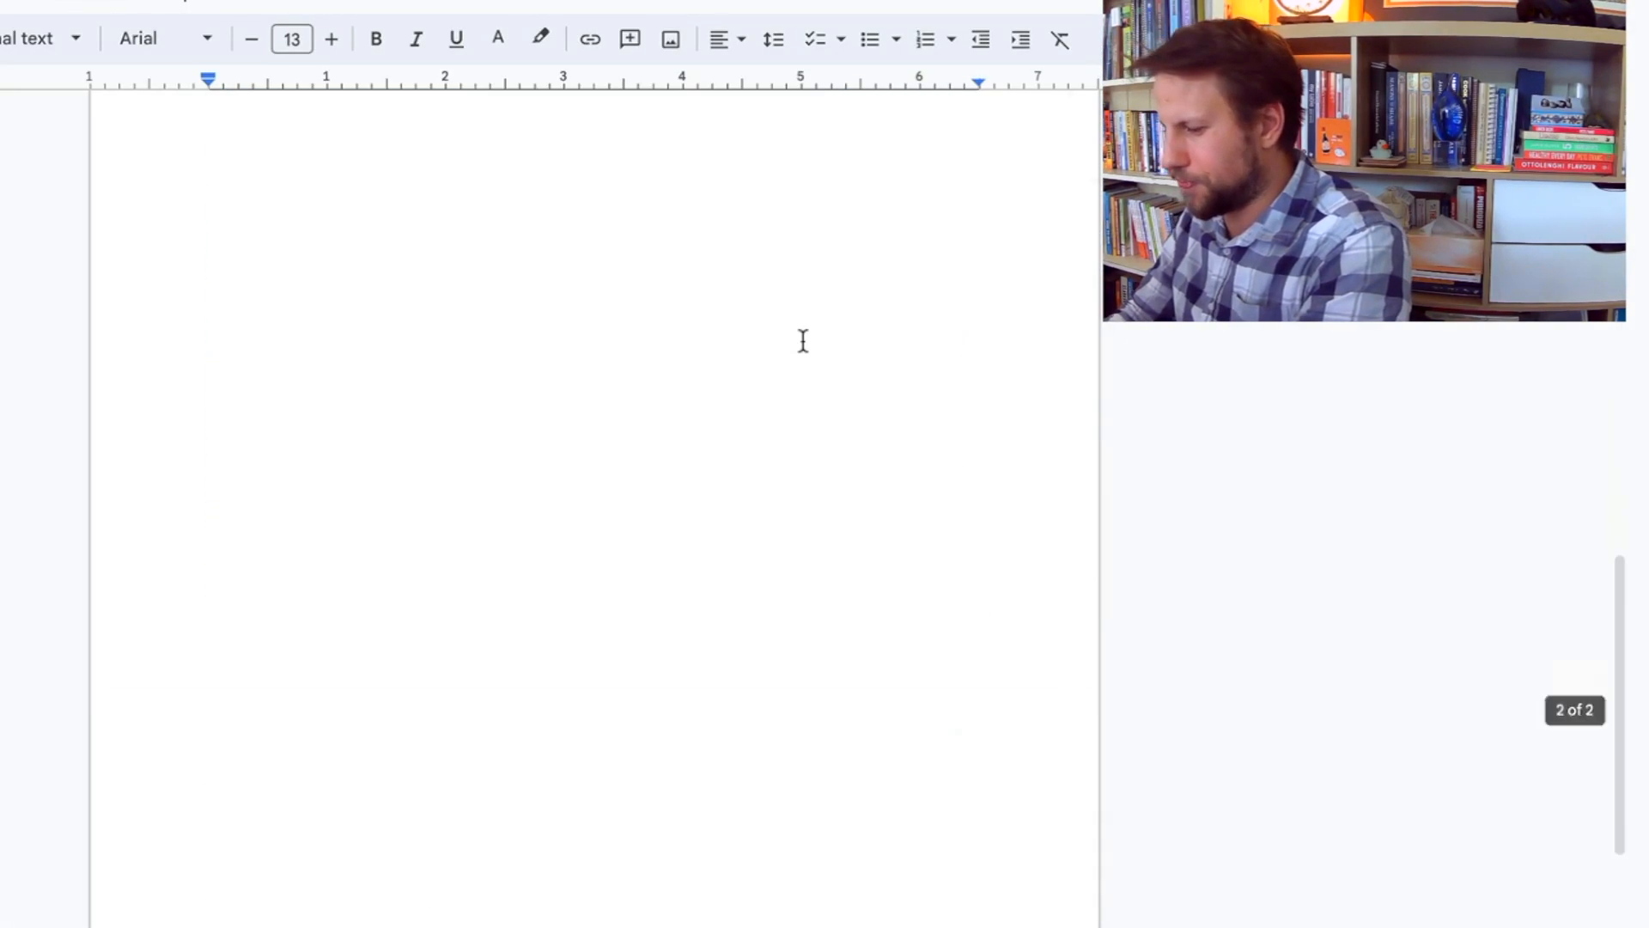
{"action": "left_click", "coordinate": [803, 341]}
{"action": "scroll", "coordinate": [803, 341], "scroll_direction": "up", "scroll_amount": 4}
{"action": "scroll", "coordinate": [775, 541], "scroll_direction": "down", "scroll_amount": 2}
{"action": "left_click", "coordinate": [775, 542]}
{"action": "key", "text": "ctrl+v"}
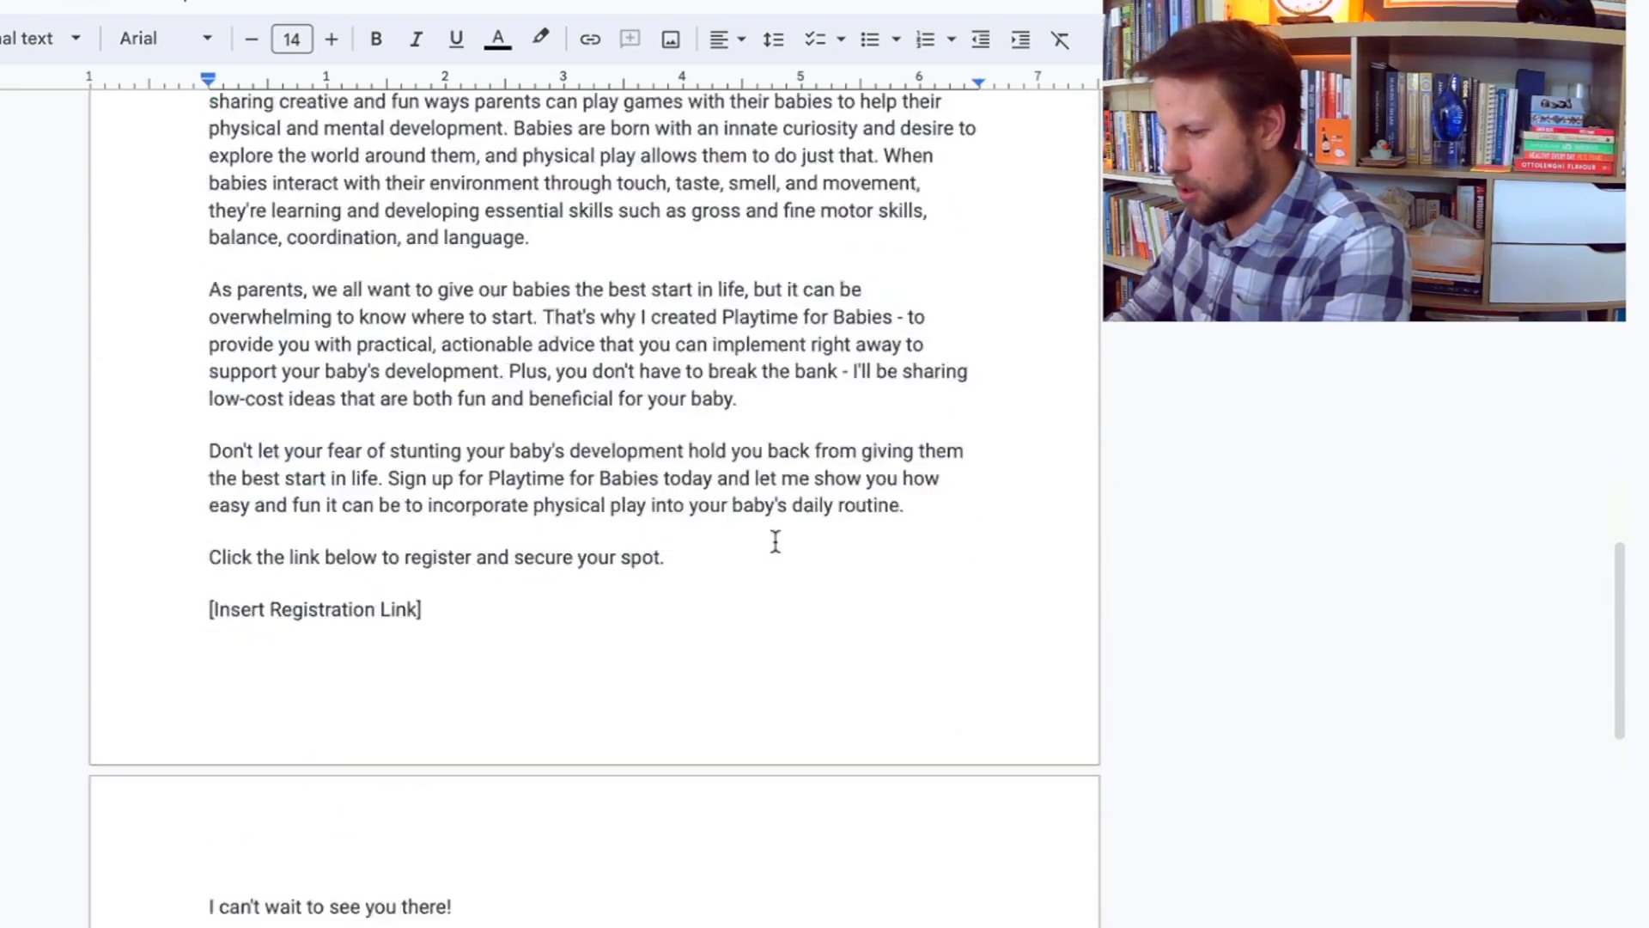
Enlarge the view of the pasted email and read its subject line, greeting and opening paragraphs
{"action": "scroll", "coordinate": [17, 149], "scroll_direction": "up", "scroll_amount": 8}
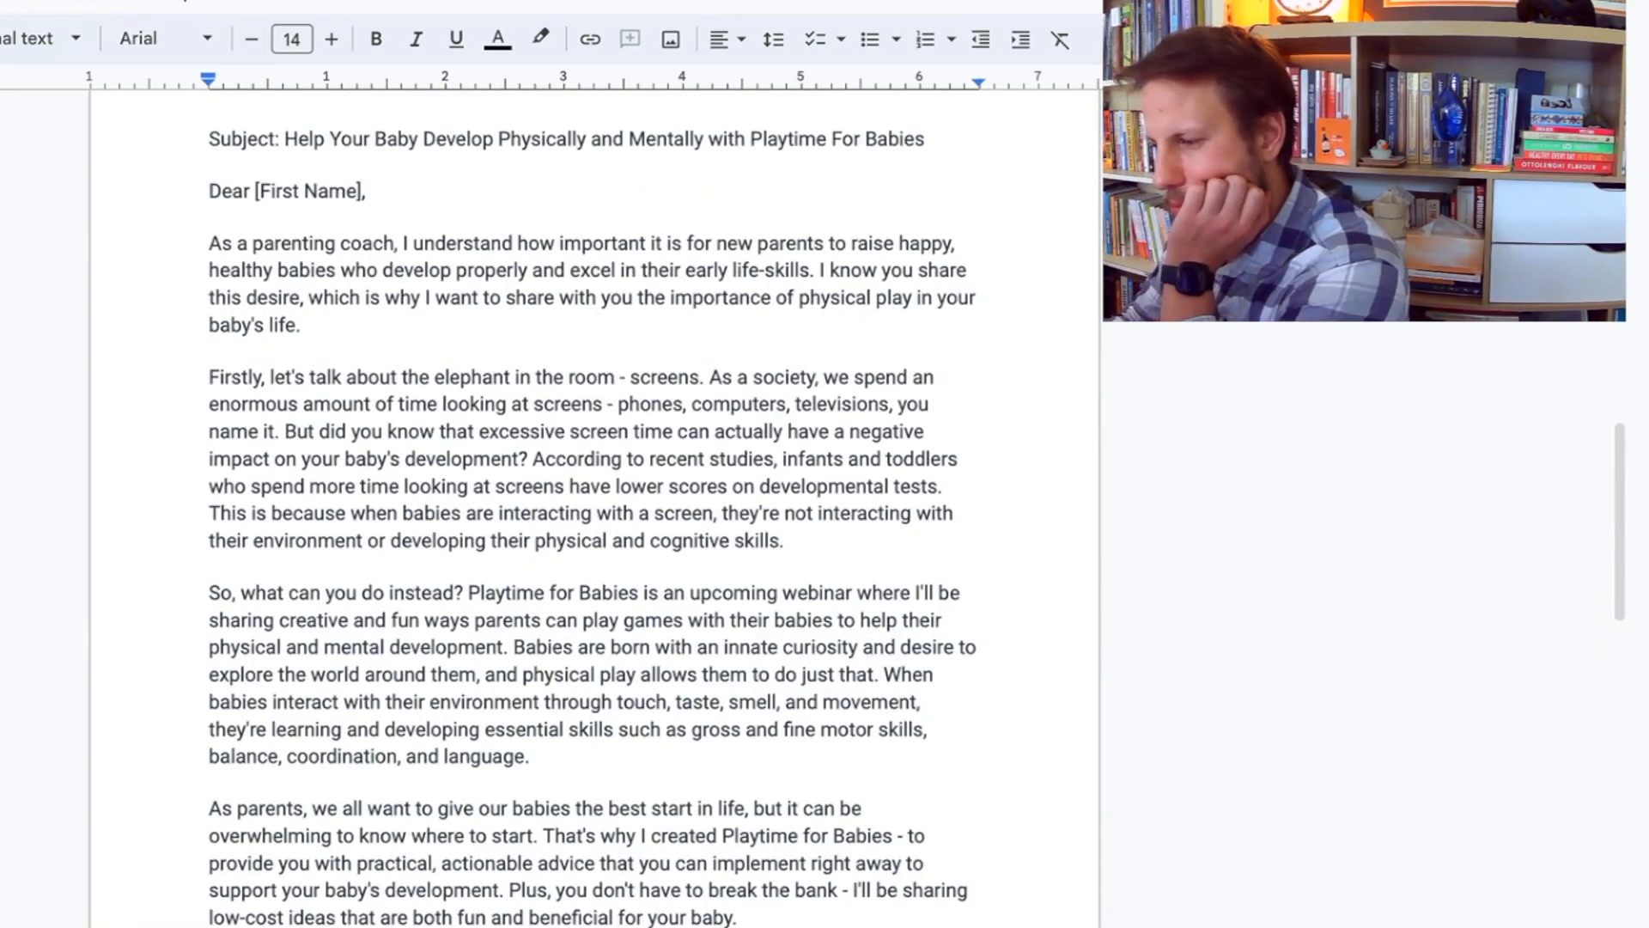
{"action": "left_click", "coordinate": [1, 296]}
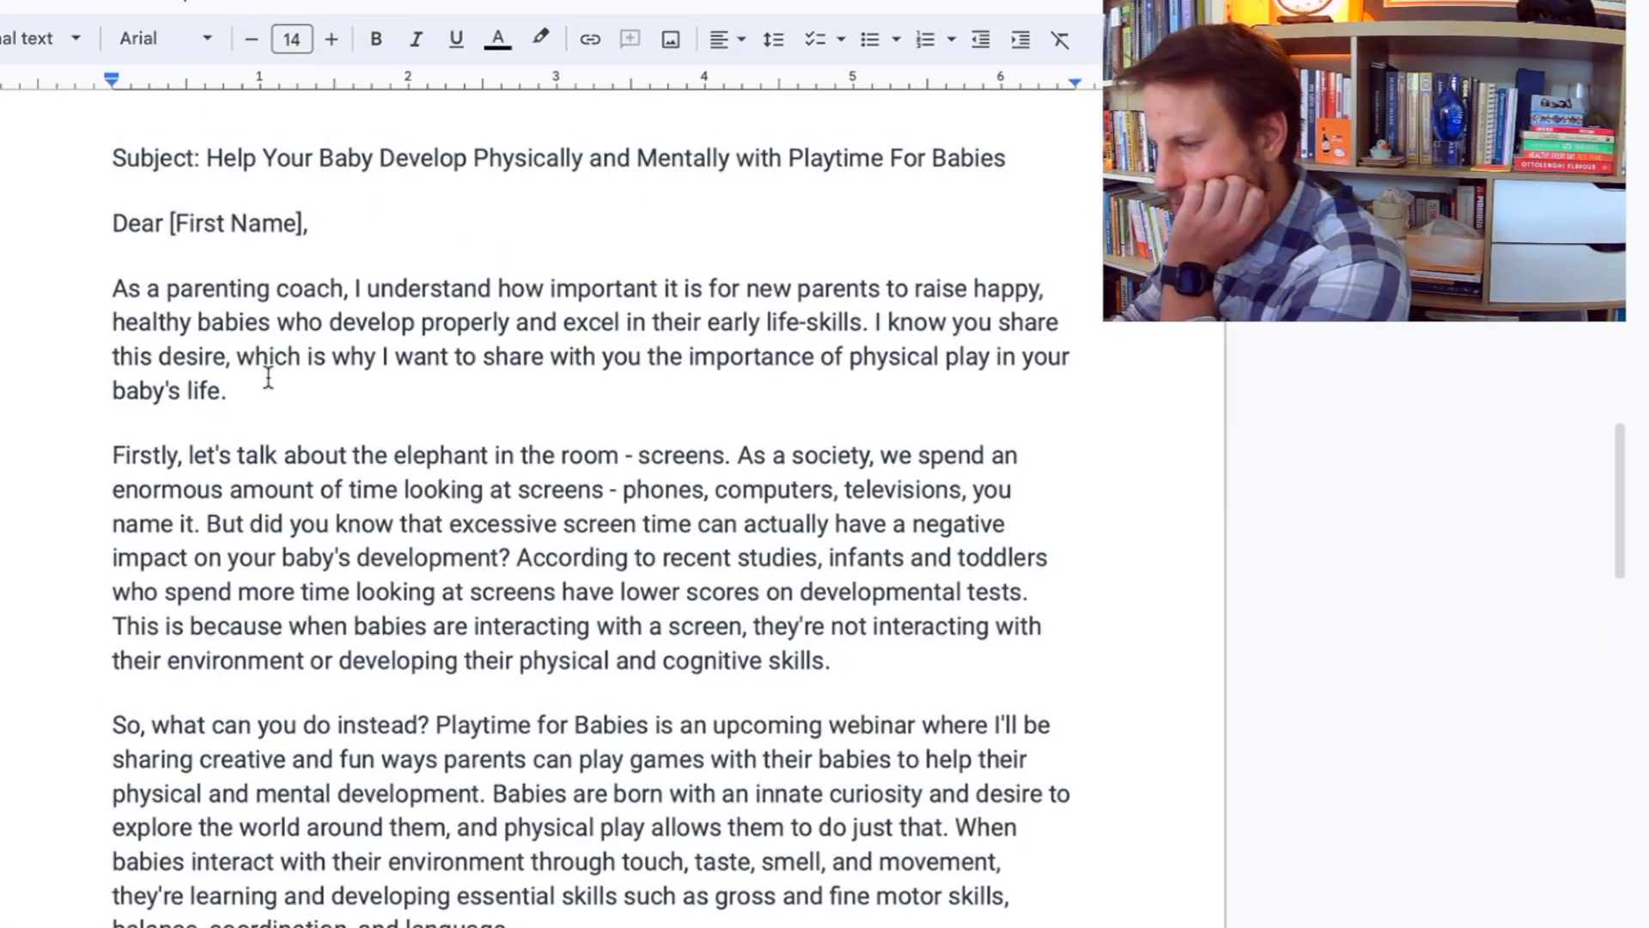
{"action": "scroll", "coordinate": [266, 378], "scroll_direction": "up", "scroll_amount": 1}
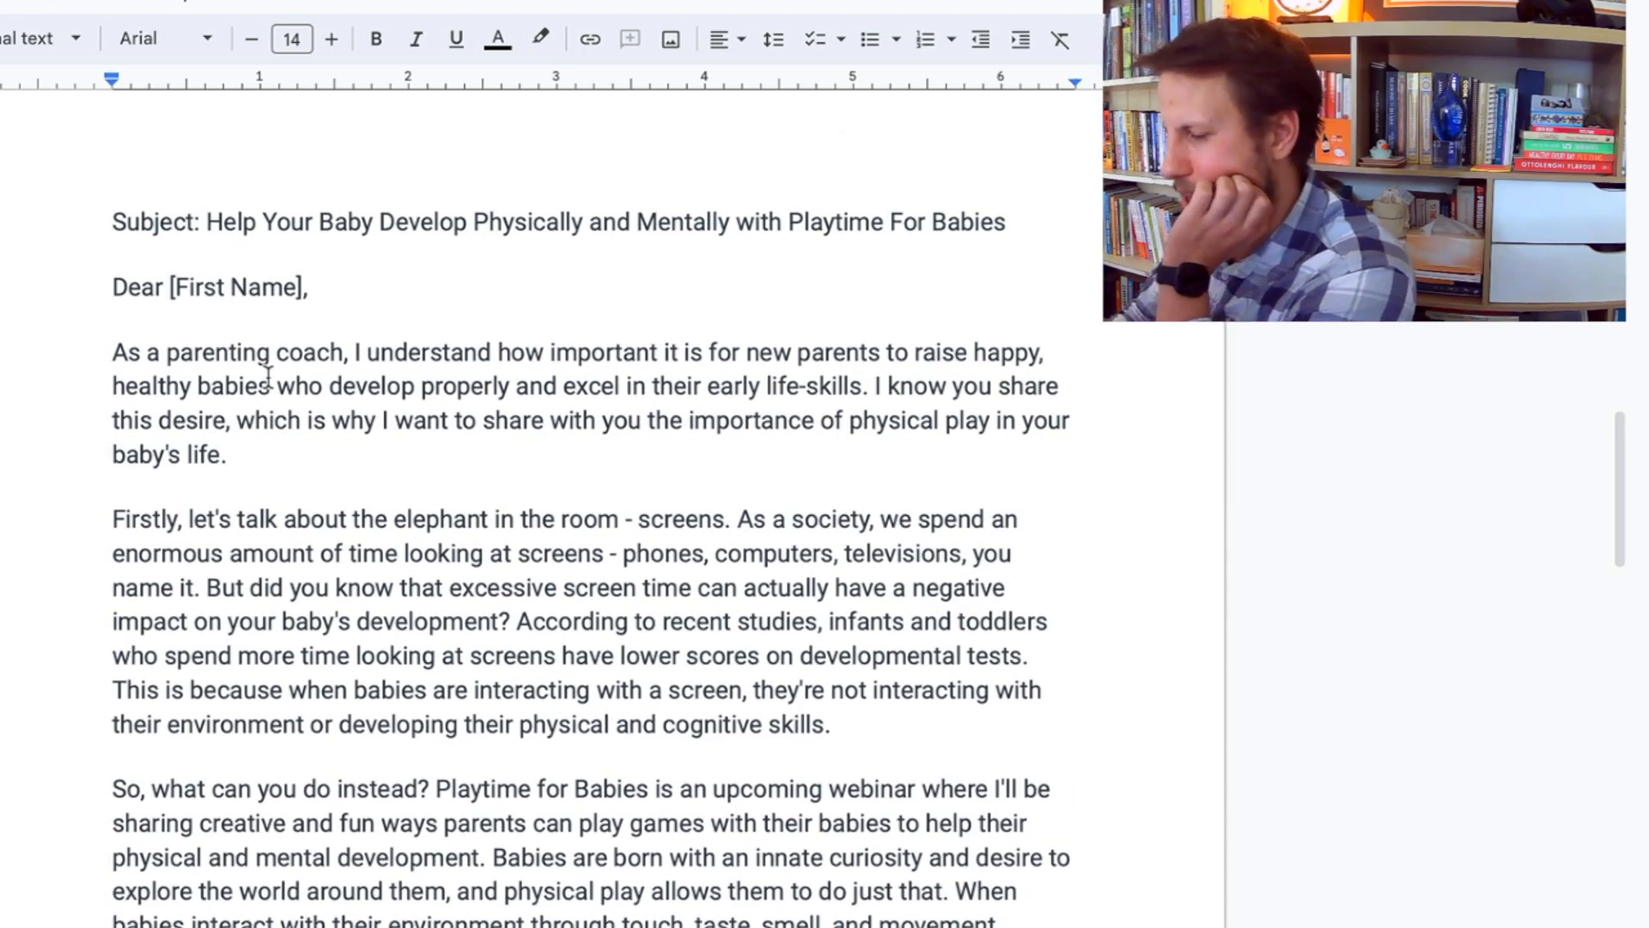
{"action": "scroll", "coordinate": [268, 378], "scroll_direction": "down", "scroll_amount": 1}
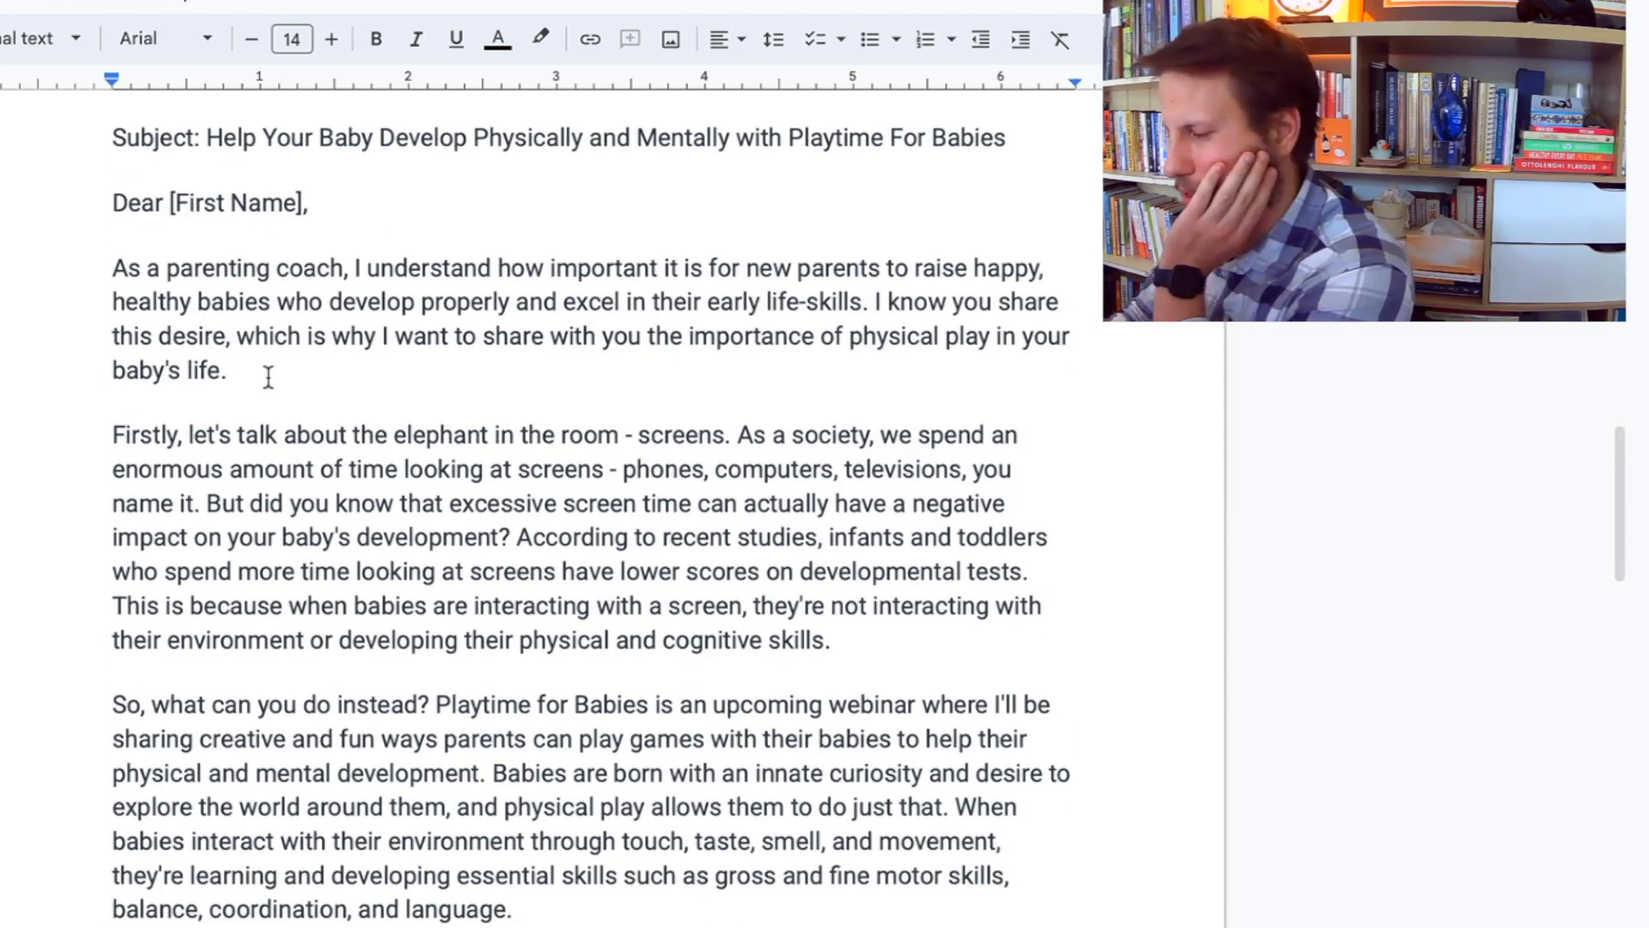
{"action": "scroll", "coordinate": [268, 378], "scroll_direction": "down", "scroll_amount": 1}
{"action": "scroll", "coordinate": [268, 378], "scroll_direction": "up", "scroll_amount": 1}
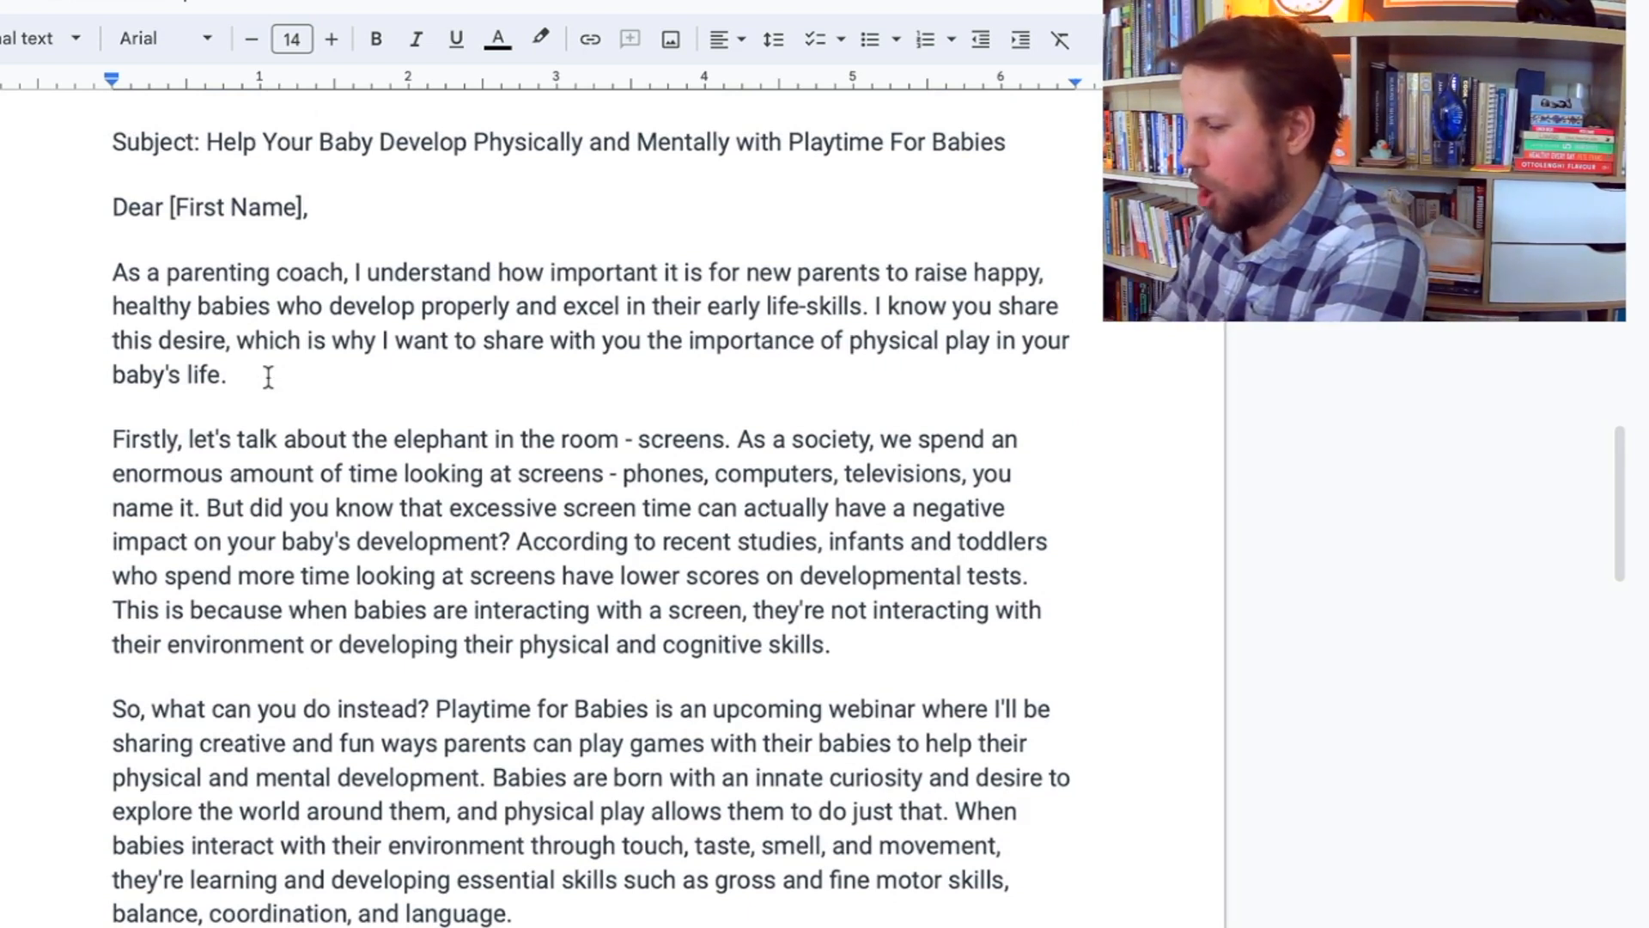
{"action": "scroll", "coordinate": [268, 377], "scroll_direction": "down", "scroll_amount": 1}
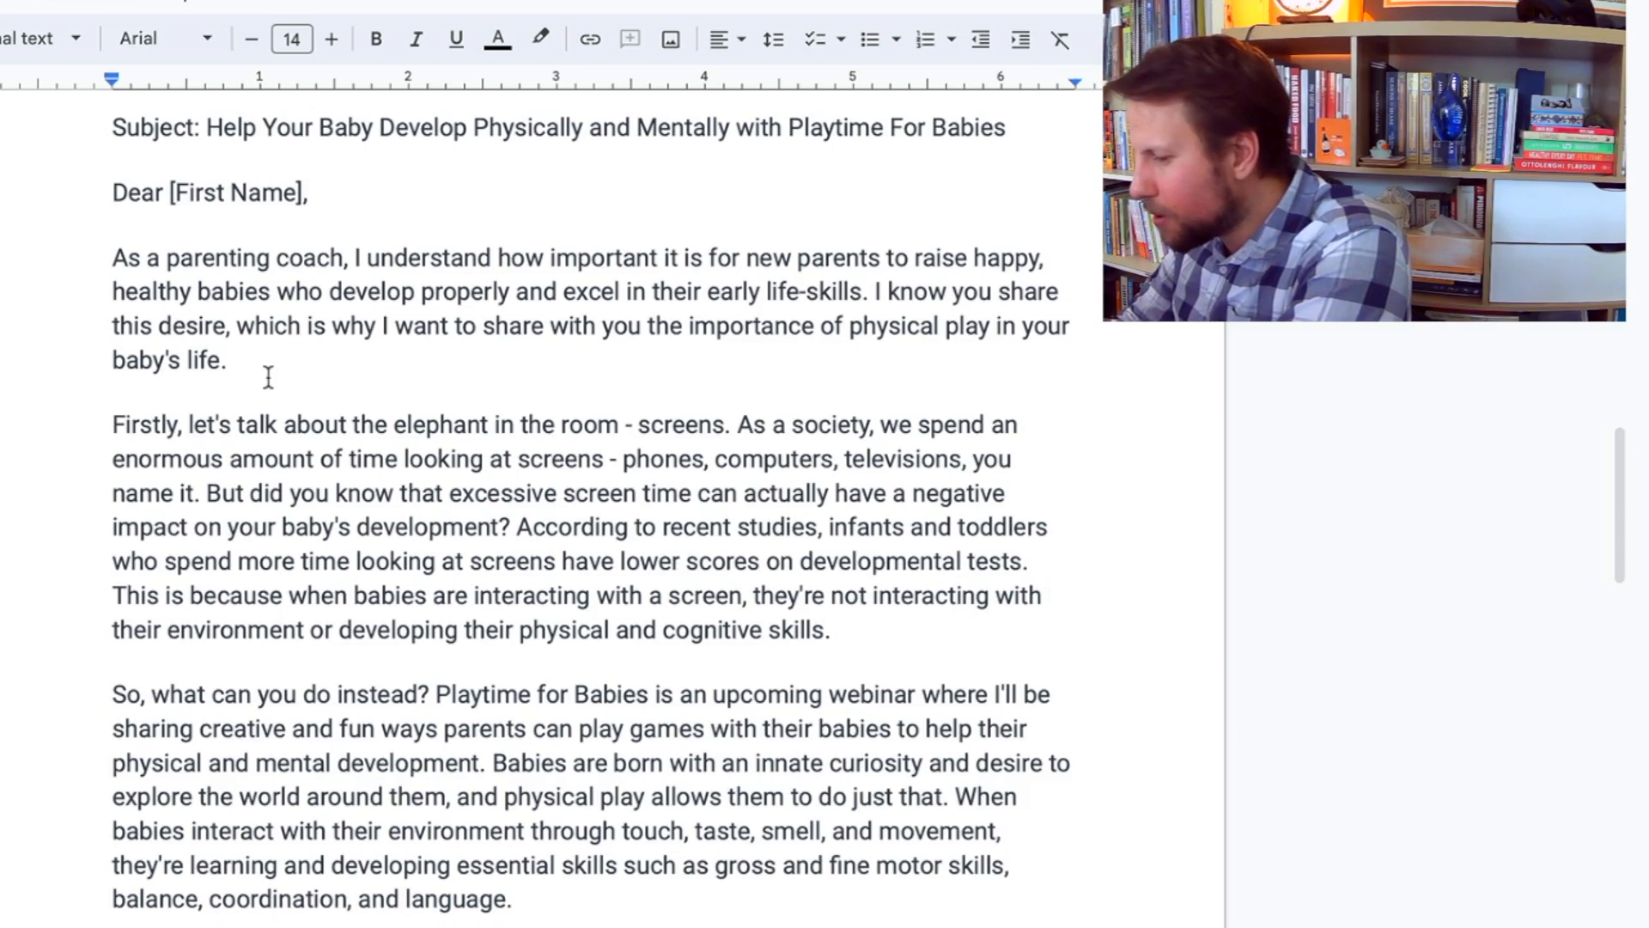
Read the pasted email's body from the "Firstly" paragraph through the registration link to the sign-off
{"action": "left_click", "coordinate": [726, 427]}
{"action": "left_click_drag", "start_coordinate": [703, 432], "coordinate": [86, 422]}
{"action": "left_click", "coordinate": [86, 422]}
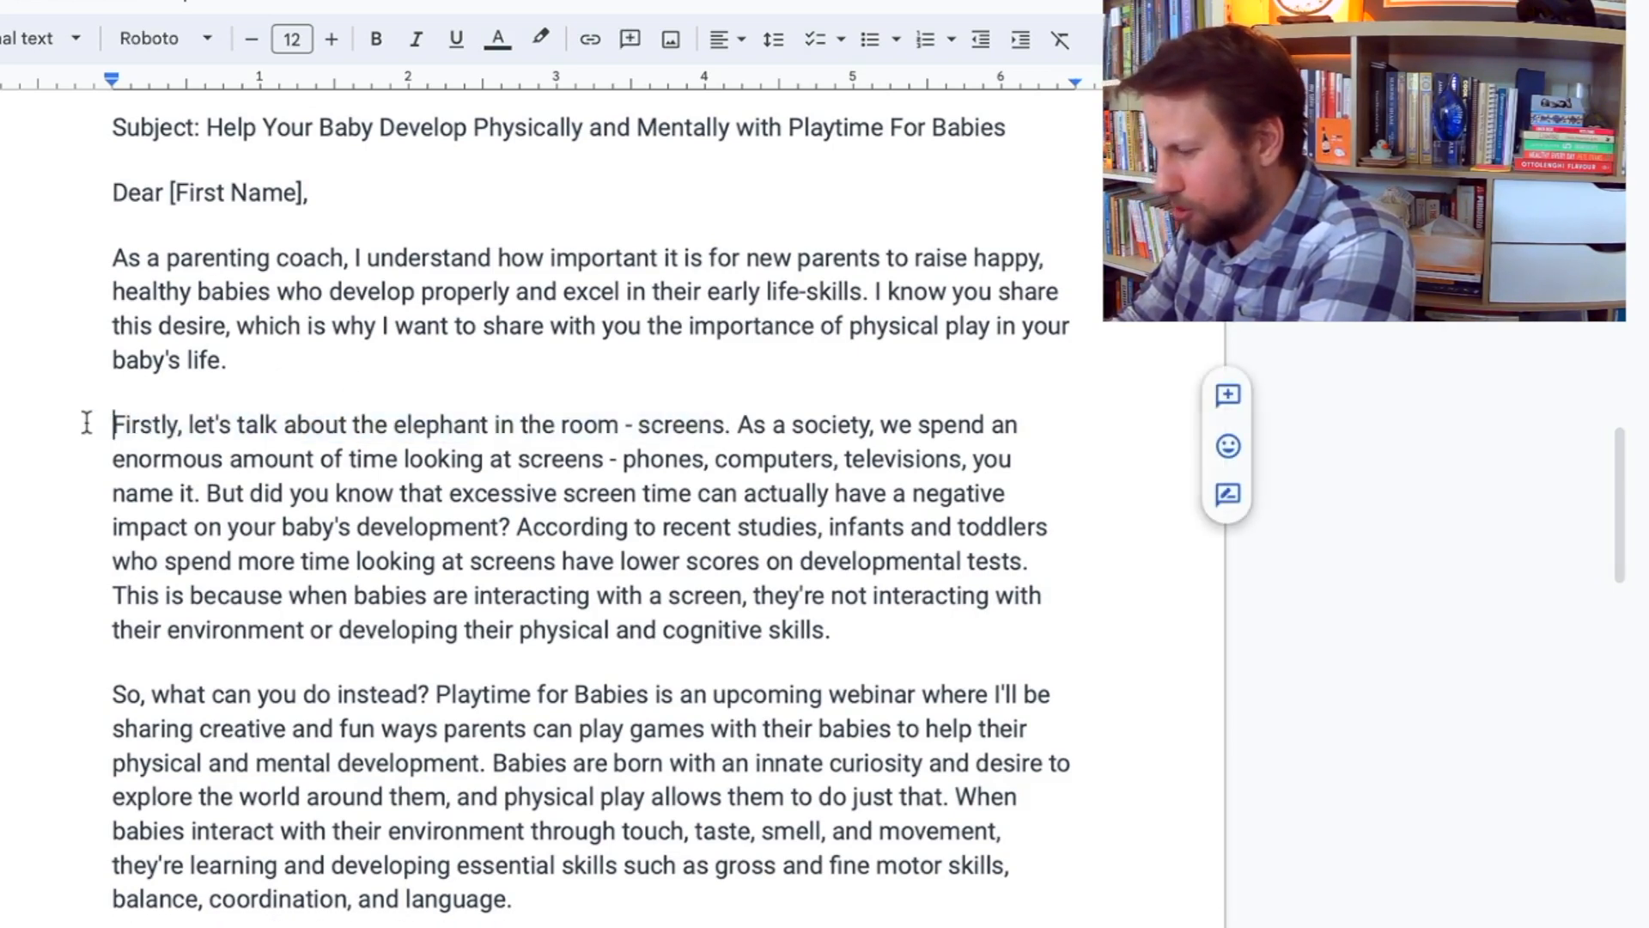
{"action": "scroll", "coordinate": [86, 422], "scroll_direction": "down", "scroll_amount": 2}
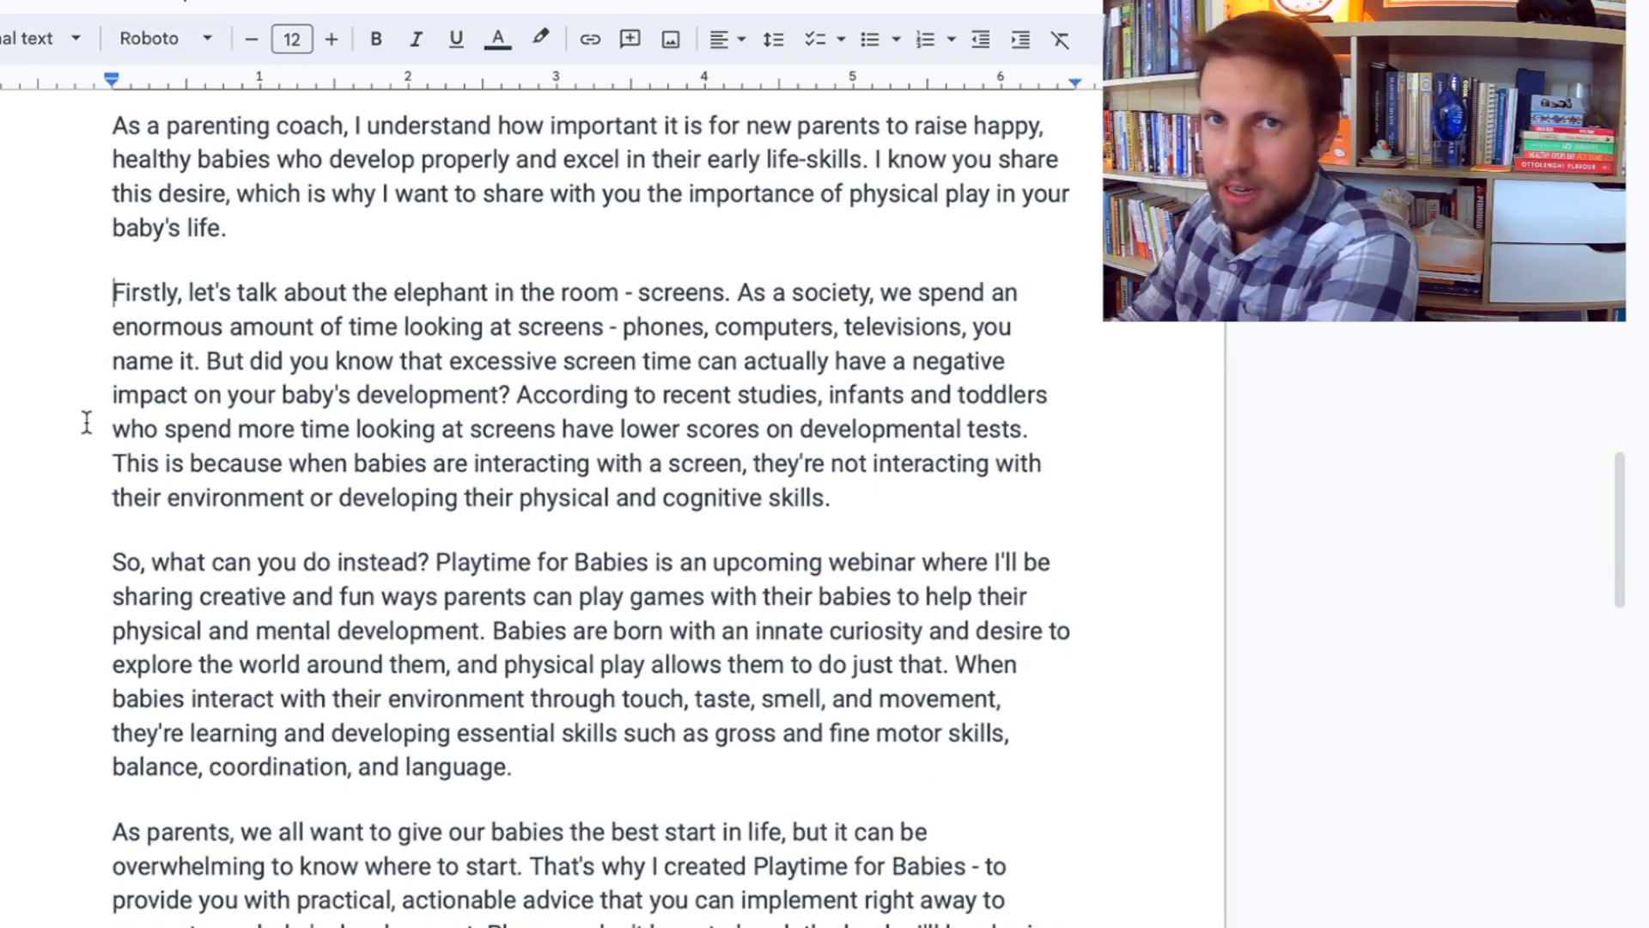
{"action": "scroll", "coordinate": [85, 421], "scroll_direction": "down", "scroll_amount": 5}
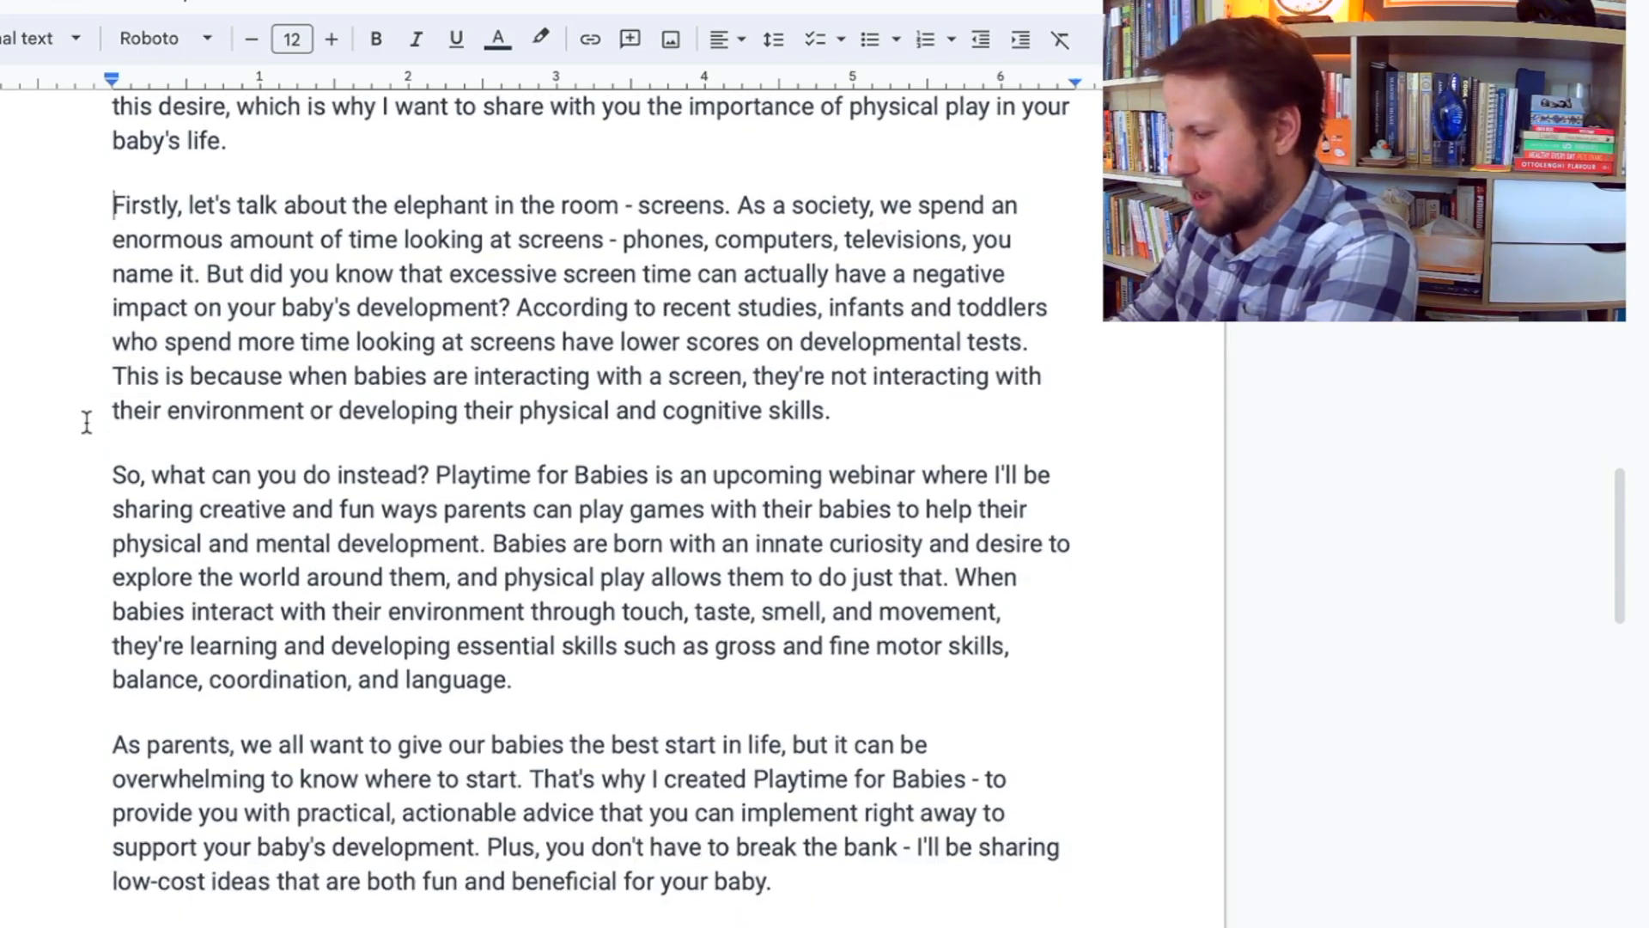
{"action": "scroll", "coordinate": [86, 422], "scroll_direction": "down", "scroll_amount": 4}
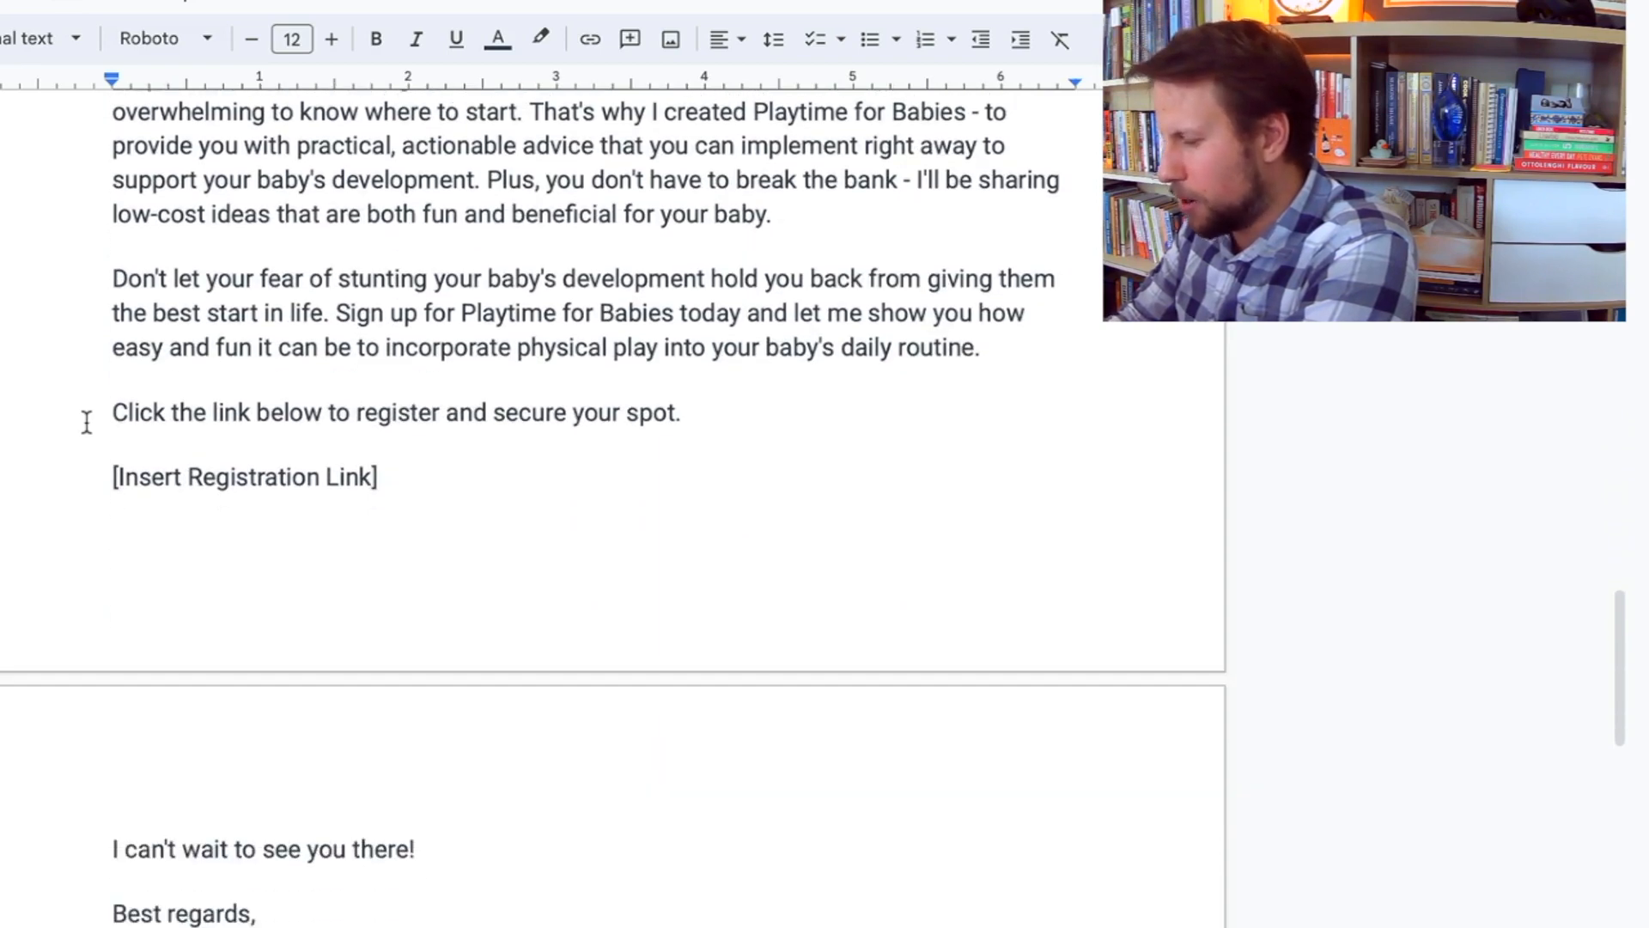
{"action": "scroll", "coordinate": [86, 422], "scroll_direction": "down", "scroll_amount": 3}
Review the email's body paragraphs again, going back up to the greeting and subject line
{"action": "scroll", "coordinate": [86, 422], "scroll_direction": "up", "scroll_amount": 8}
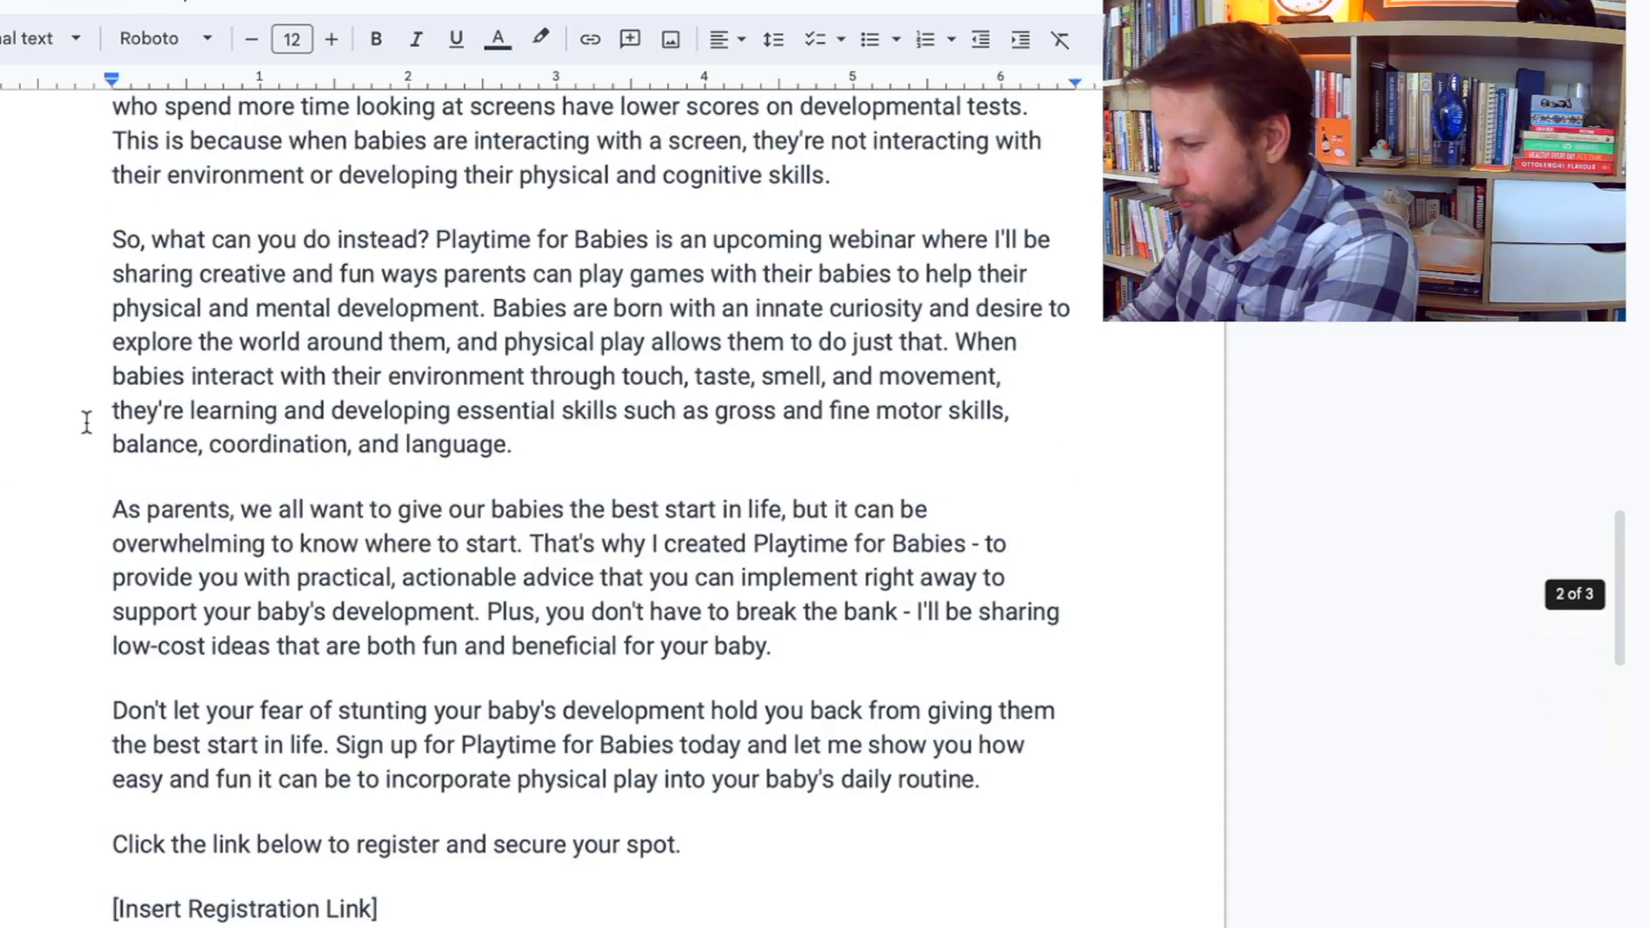
{"action": "scroll", "coordinate": [86, 422], "scroll_direction": "up", "scroll_amount": 4}
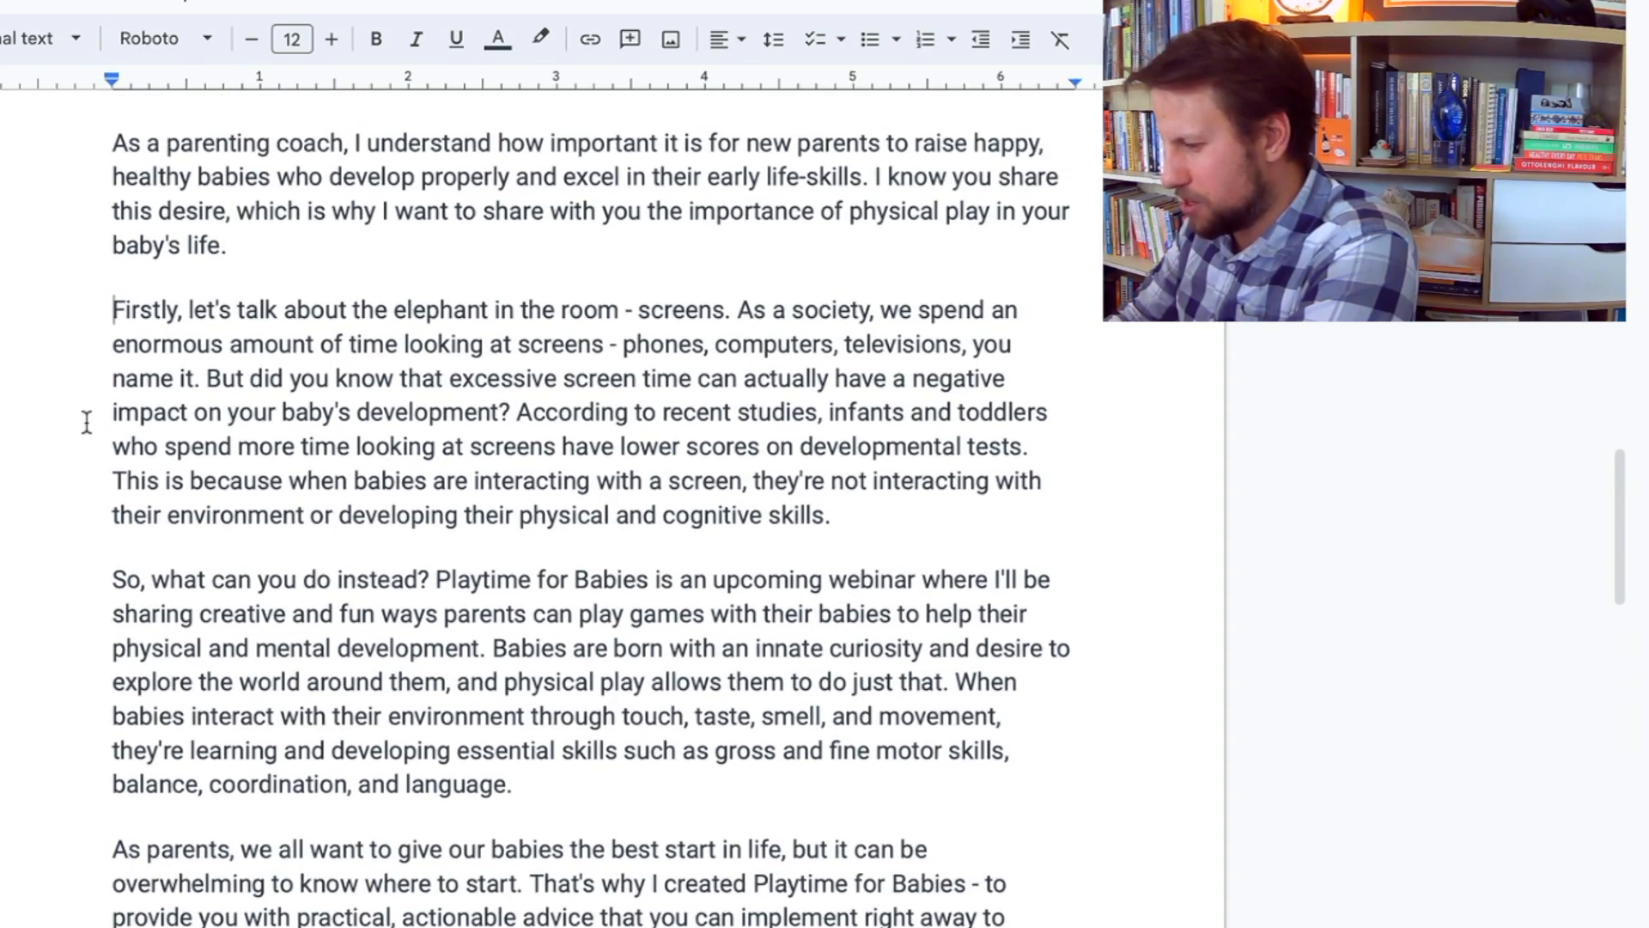
{"action": "scroll", "coordinate": [86, 422], "scroll_direction": "up", "scroll_amount": 1}
{"action": "scroll", "coordinate": [86, 422], "scroll_direction": "down", "scroll_amount": 2}
{"action": "scroll", "coordinate": [85, 422], "scroll_direction": "down", "scroll_amount": 1}
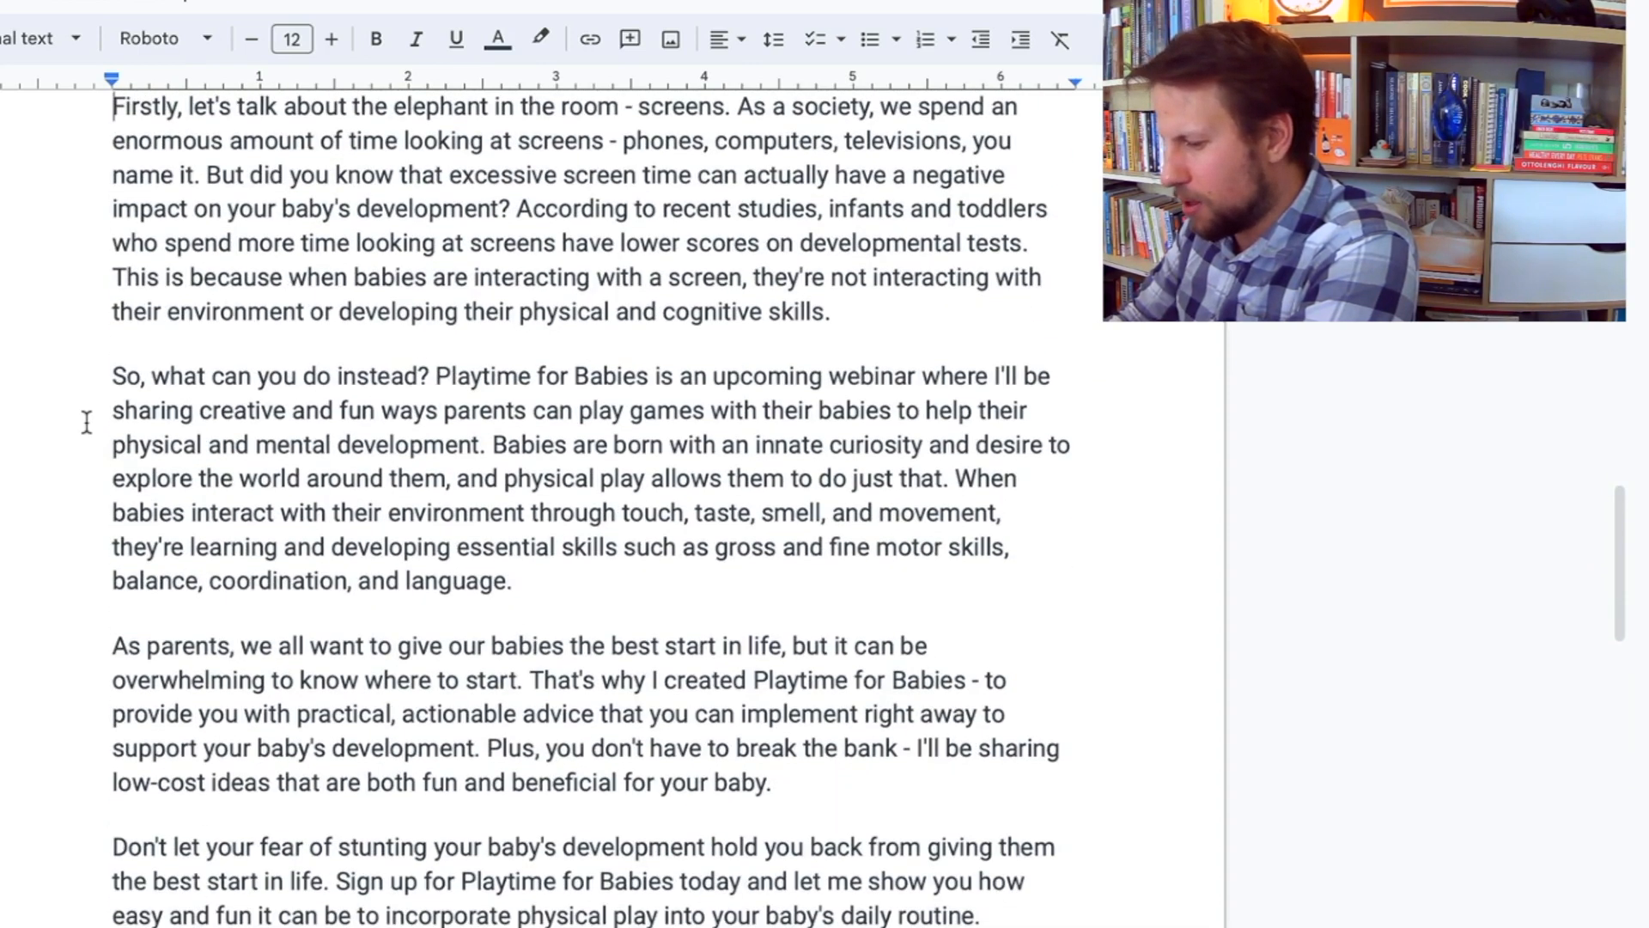
{"action": "scroll", "coordinate": [86, 422], "scroll_direction": "up", "scroll_amount": 1}
{"action": "scroll", "coordinate": [86, 422], "scroll_direction": "down", "scroll_amount": 1}
{"action": "scroll", "coordinate": [86, 422], "scroll_direction": "up", "scroll_amount": 2}
{"action": "scroll", "coordinate": [86, 421], "scroll_direction": "up", "scroll_amount": 3}
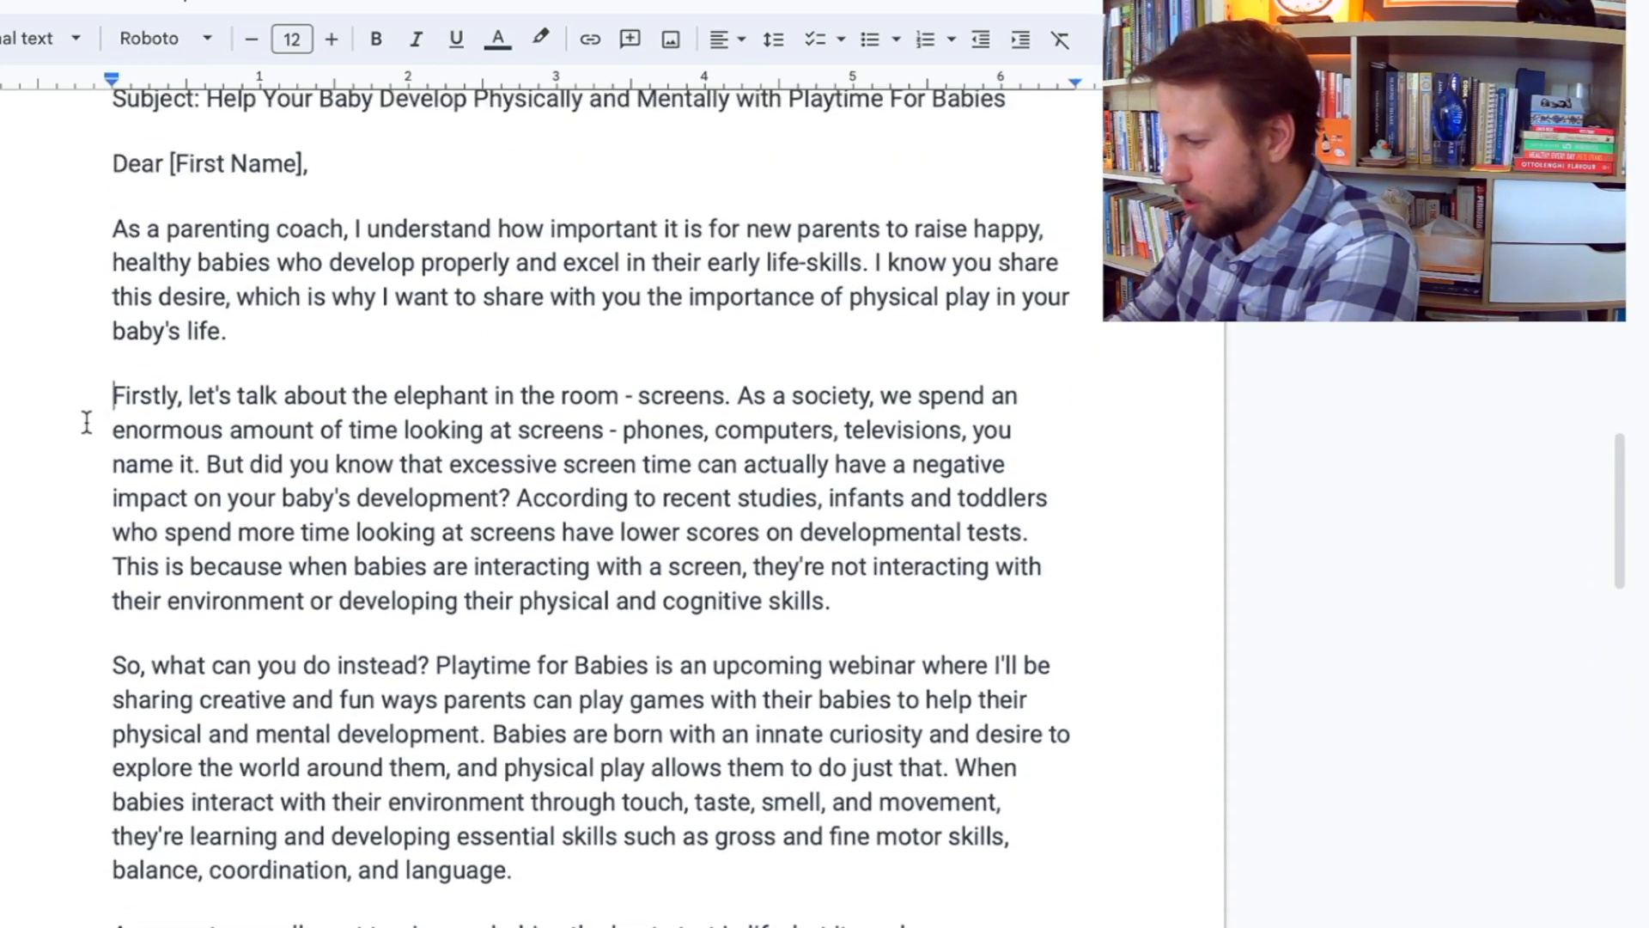
{"action": "scroll", "coordinate": [85, 422], "scroll_direction": "up", "scroll_amount": 2}
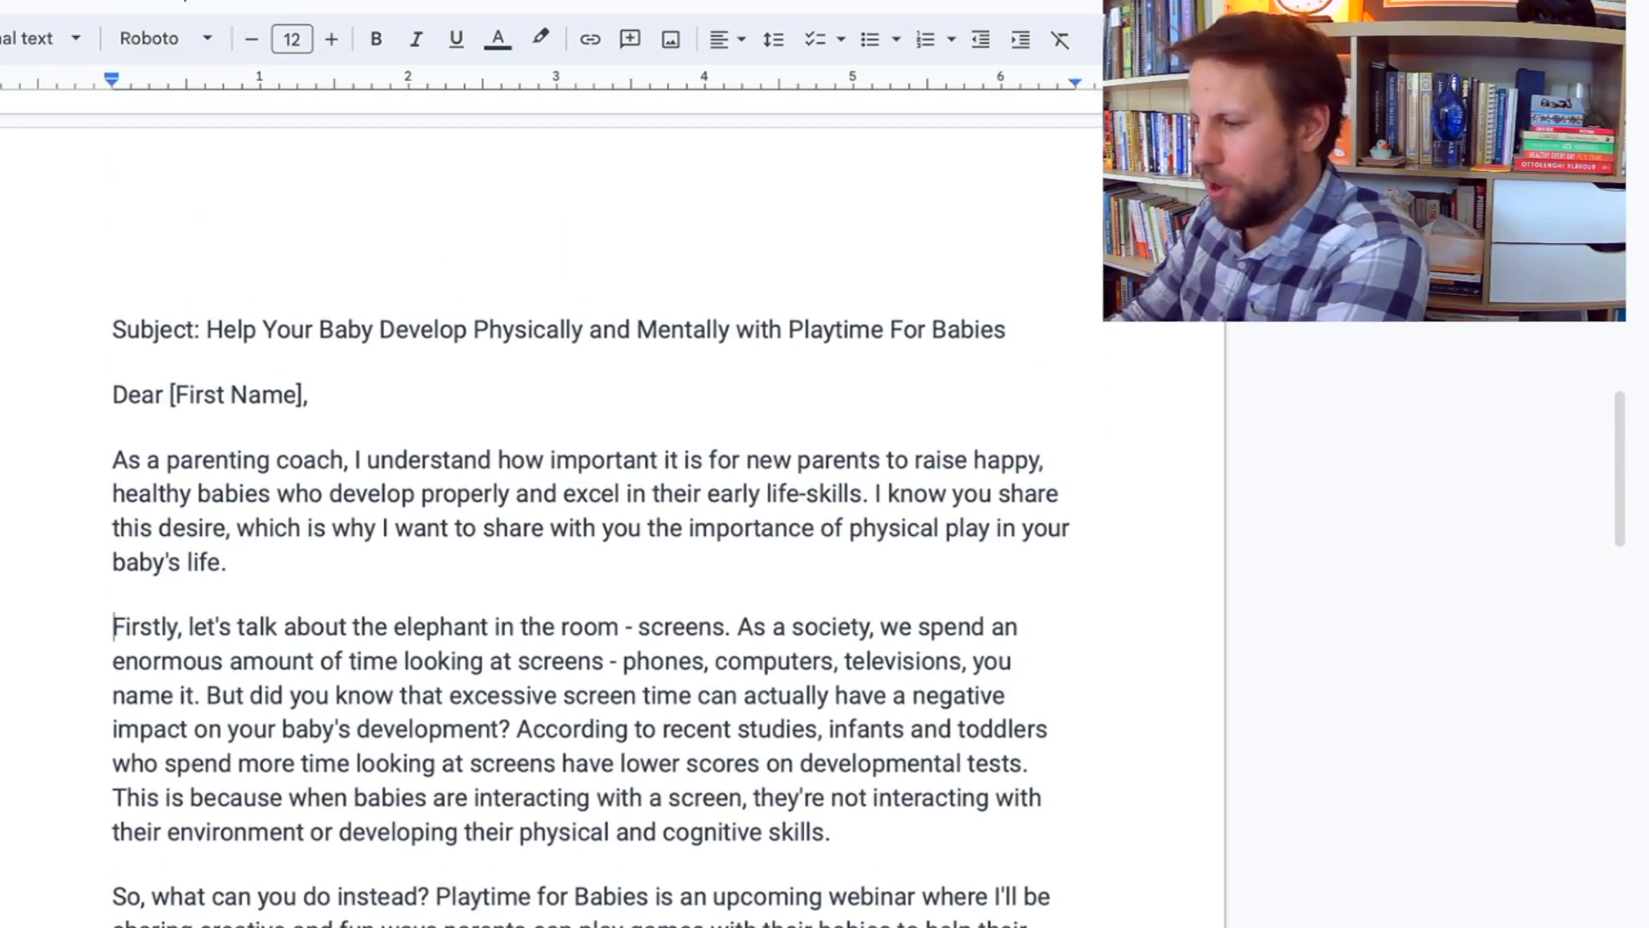
Switch to ChatGPT and request a rewrite with more personality and fun, relevant stats and research, and an attention-grabbing BIG IDEA/hook opening sentence
{"action": "key", "text": "alt+Tab"}
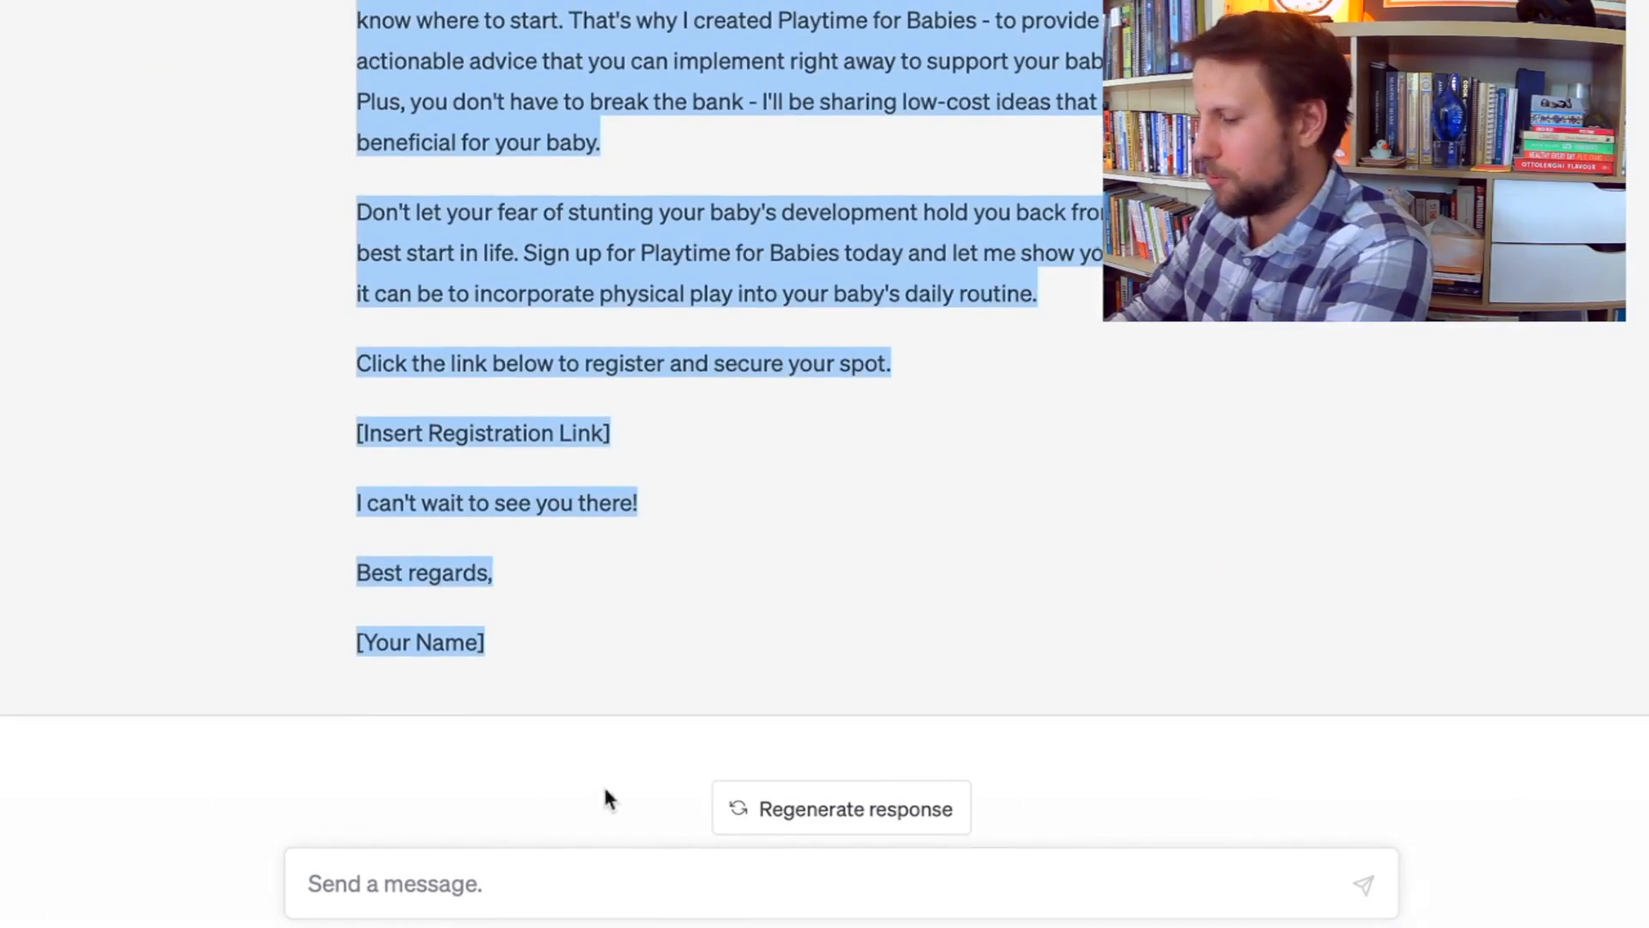
{"action": "left_click", "coordinate": [601, 880]}
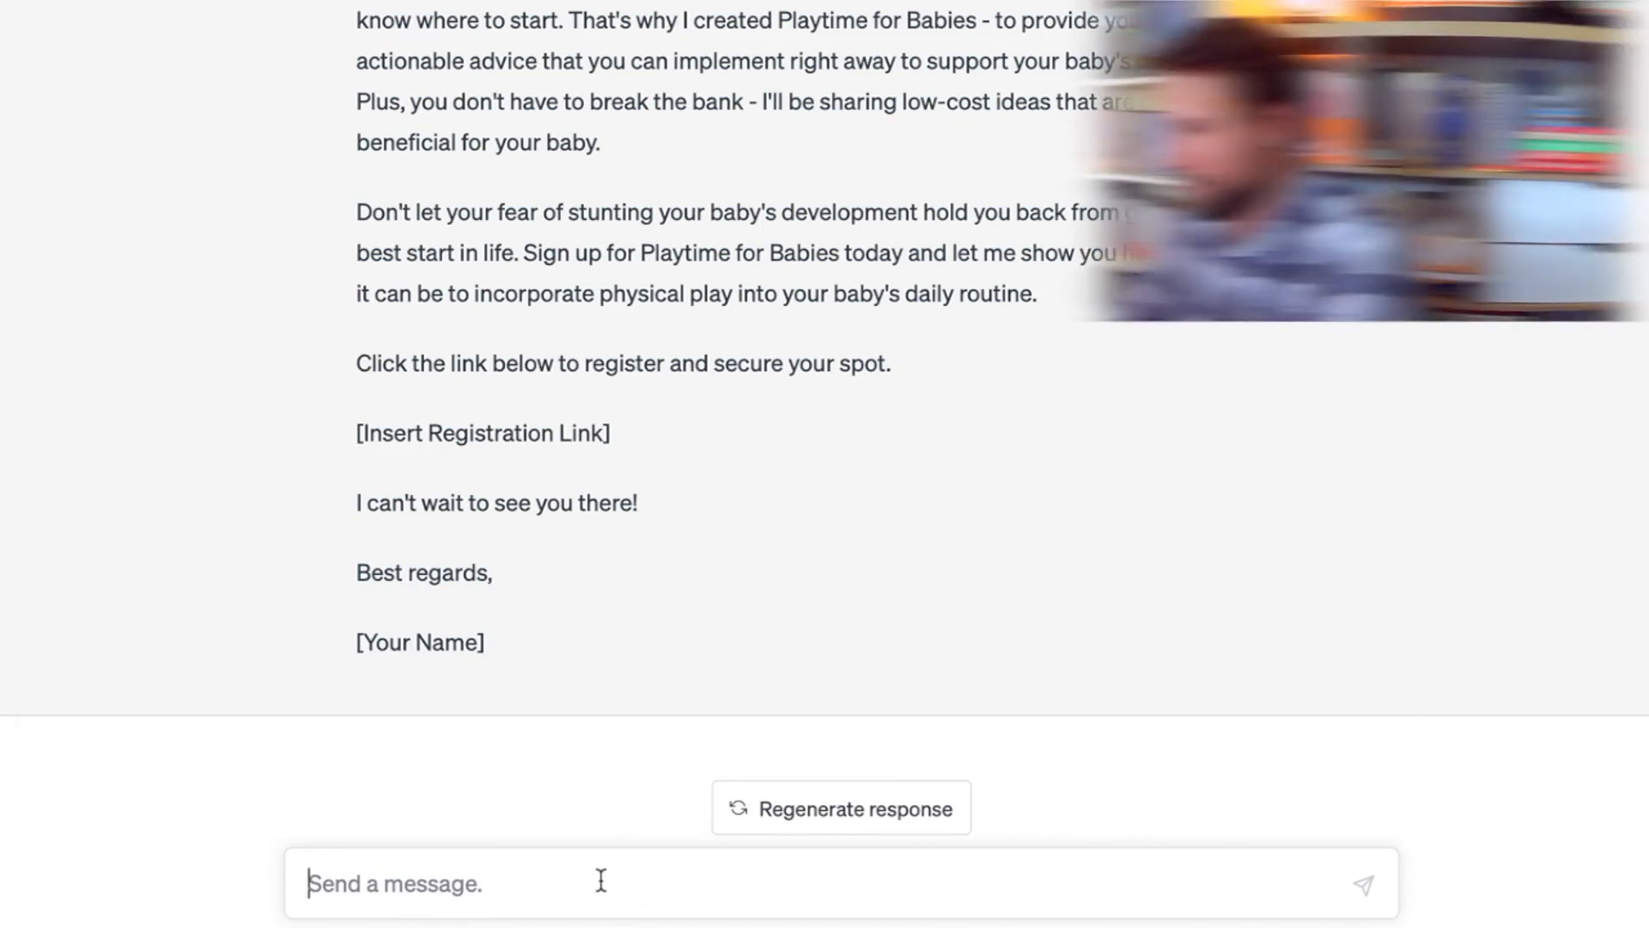
{"action": "type", "text": "Thanks! Could you please rewrite this email and make 3 adjustments: 1. Add a lot more personality and fun to the writing style and voice 2. Include some relevant stats and research to back up your claims 3. Start out with a BIG IDEA/hook for the opening sentence that'll grab attention"}
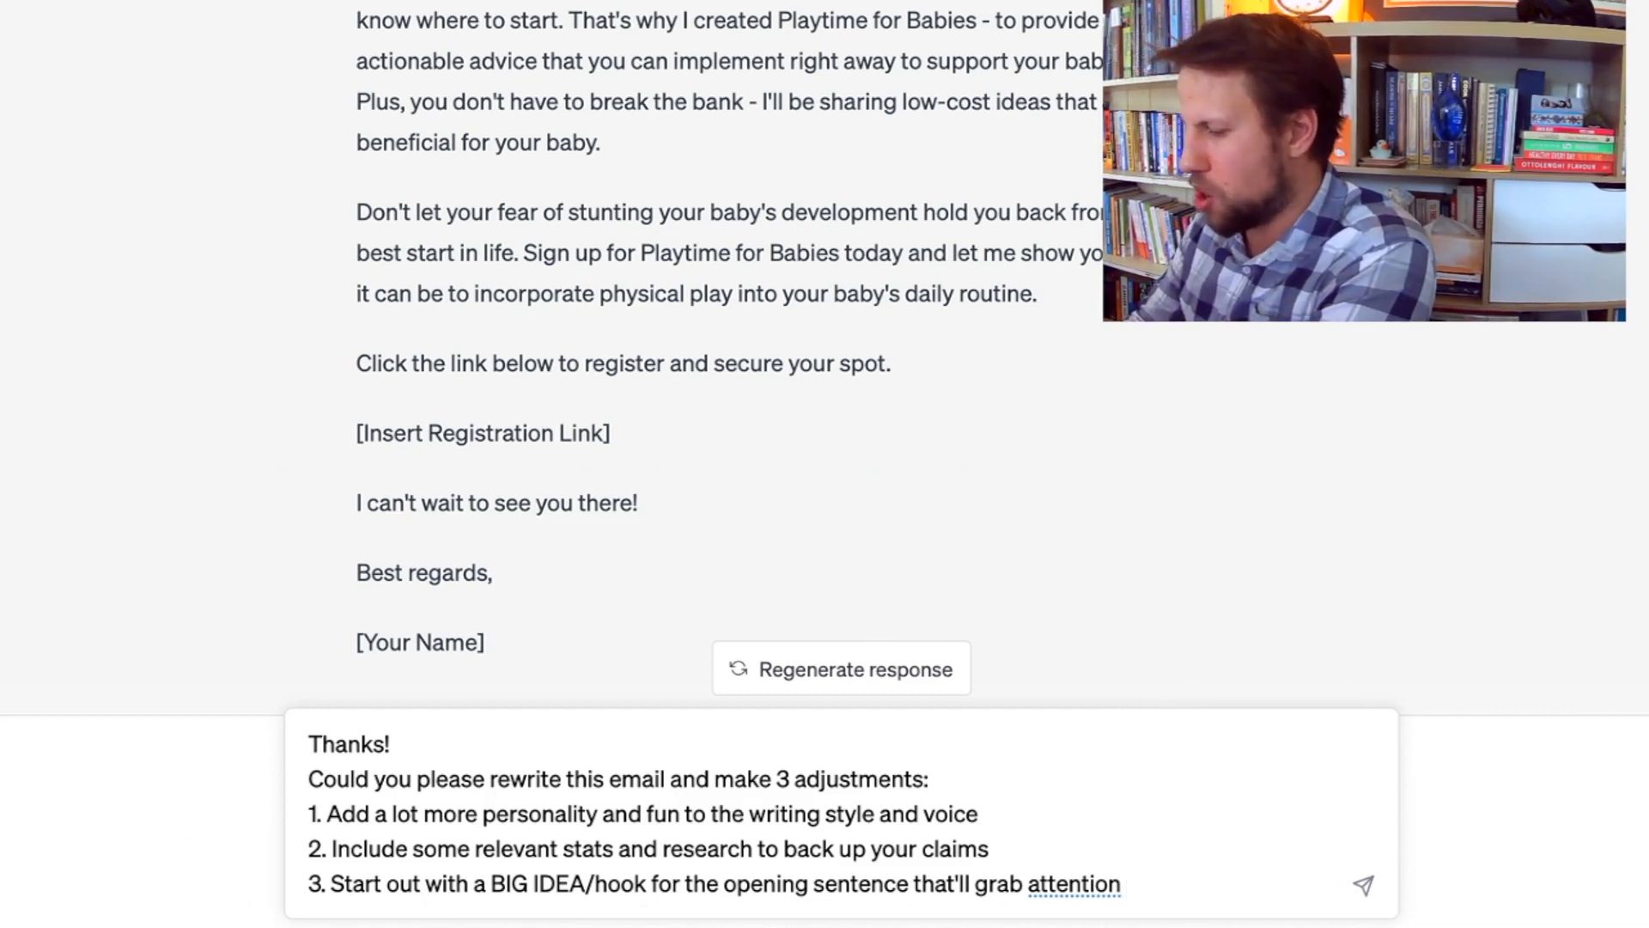
{"action": "key", "text": "Return"}
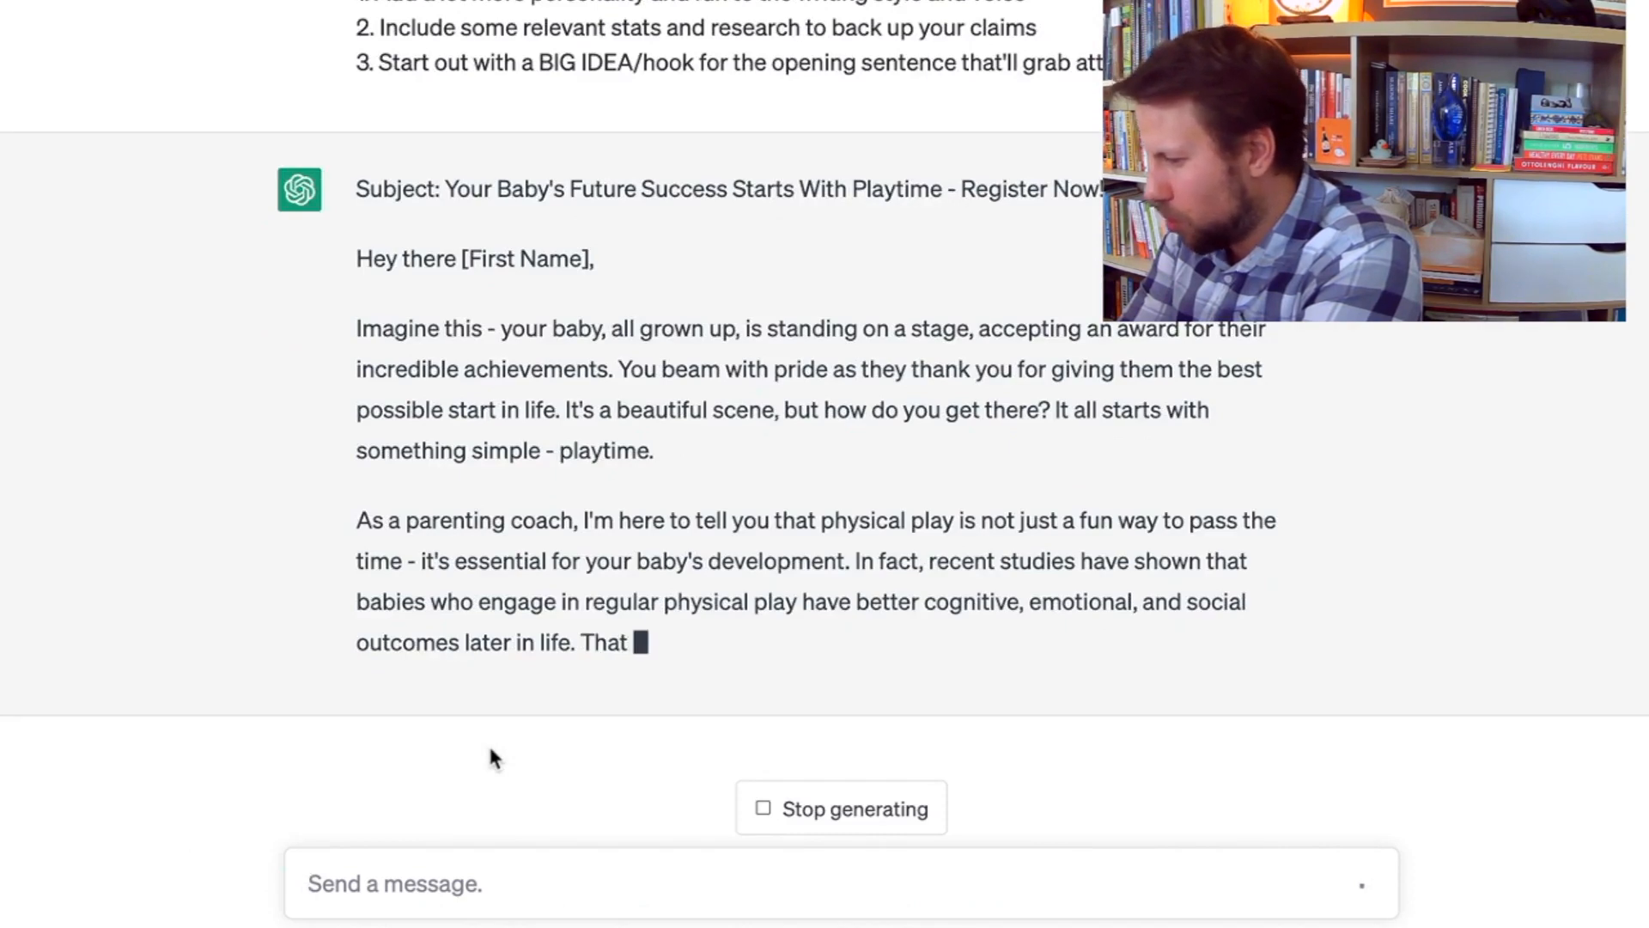
Read the rewritten email to its sign-off, marking the end of the opening hook and the American Academy of Pediatrics citation
{"action": "scroll", "coordinate": [490, 756], "scroll_direction": "up", "scroll_amount": 1}
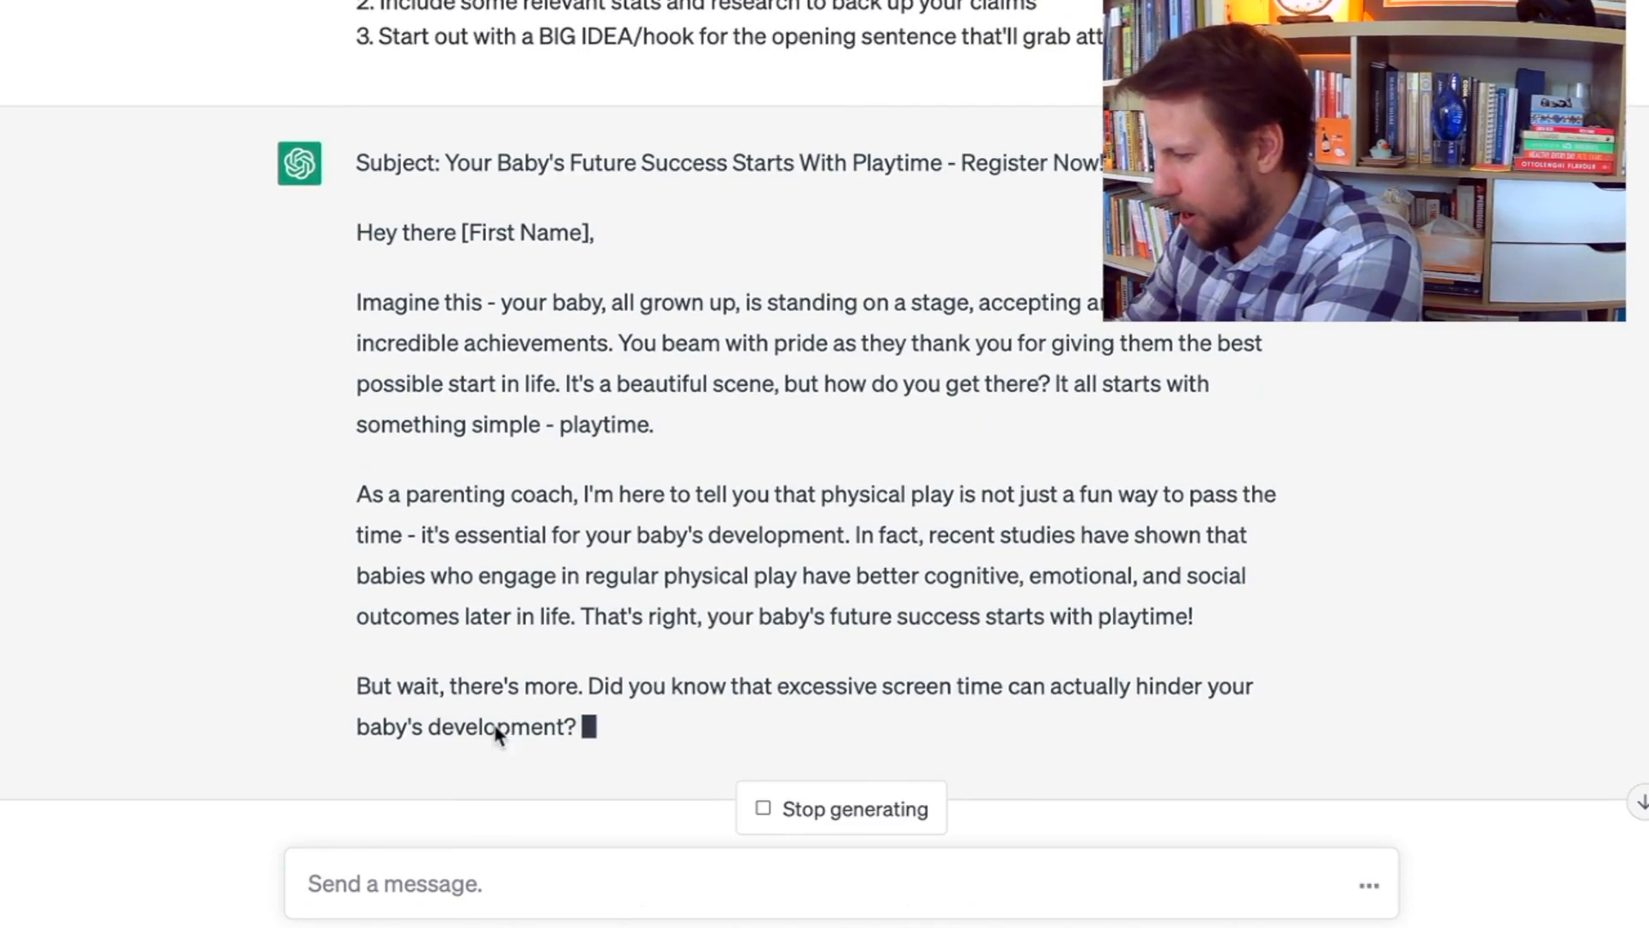
{"action": "left_click_drag", "start_coordinate": [565, 383], "coordinate": [795, 404]}
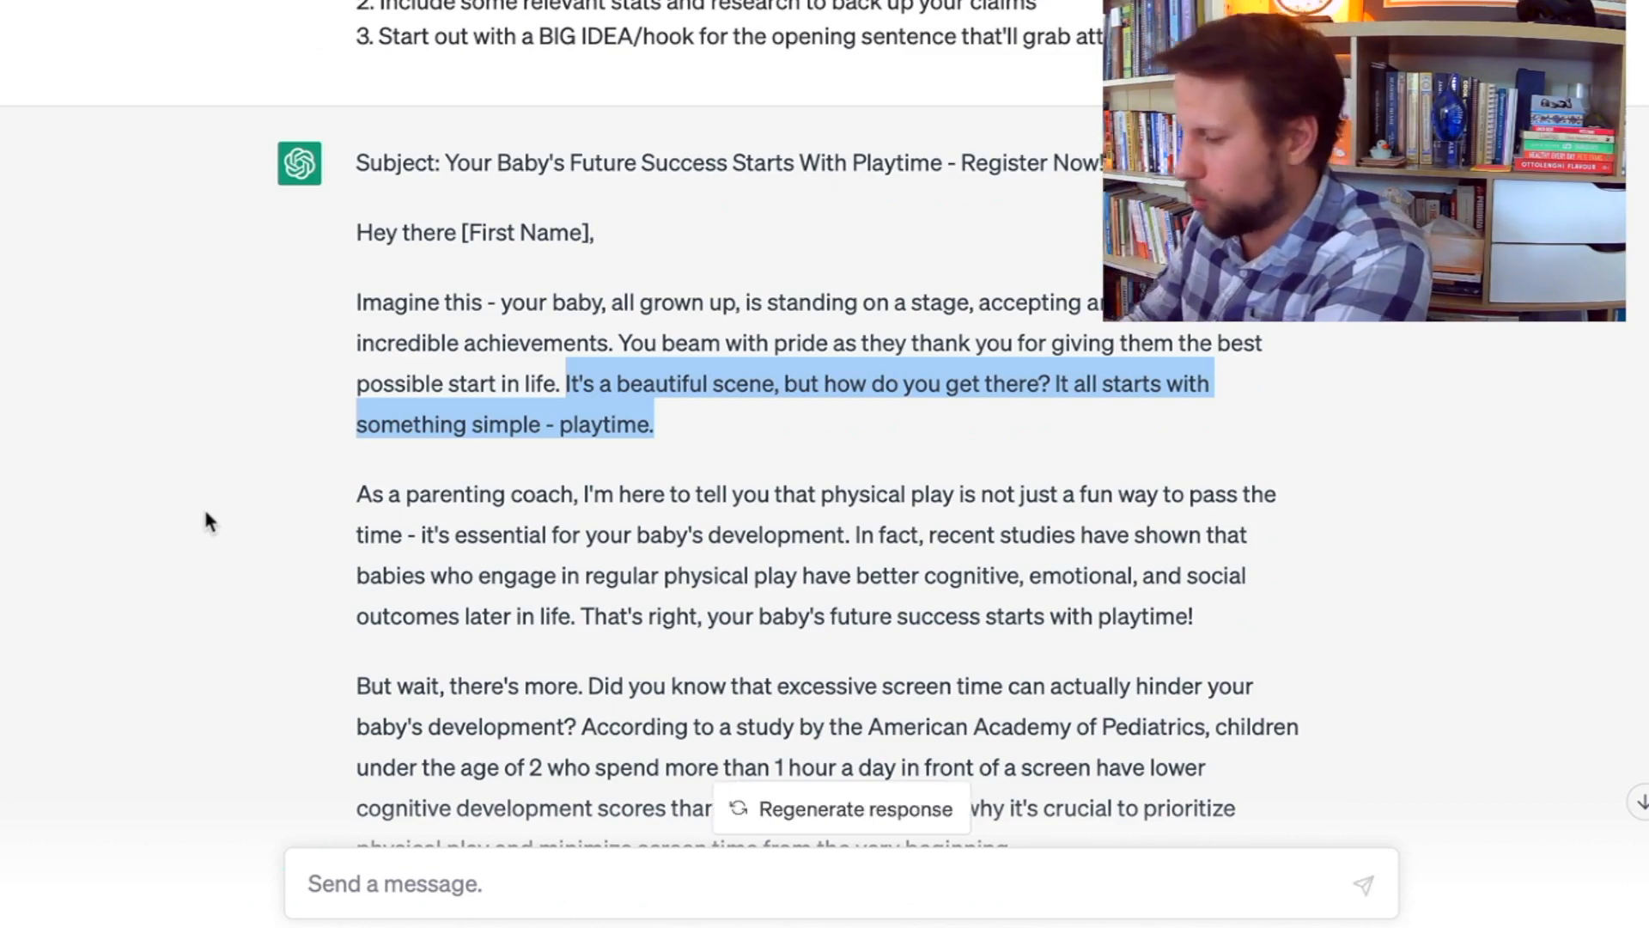
{"action": "left_click", "coordinate": [205, 513]}
{"action": "scroll", "coordinate": [205, 513], "scroll_direction": "down", "scroll_amount": 4}
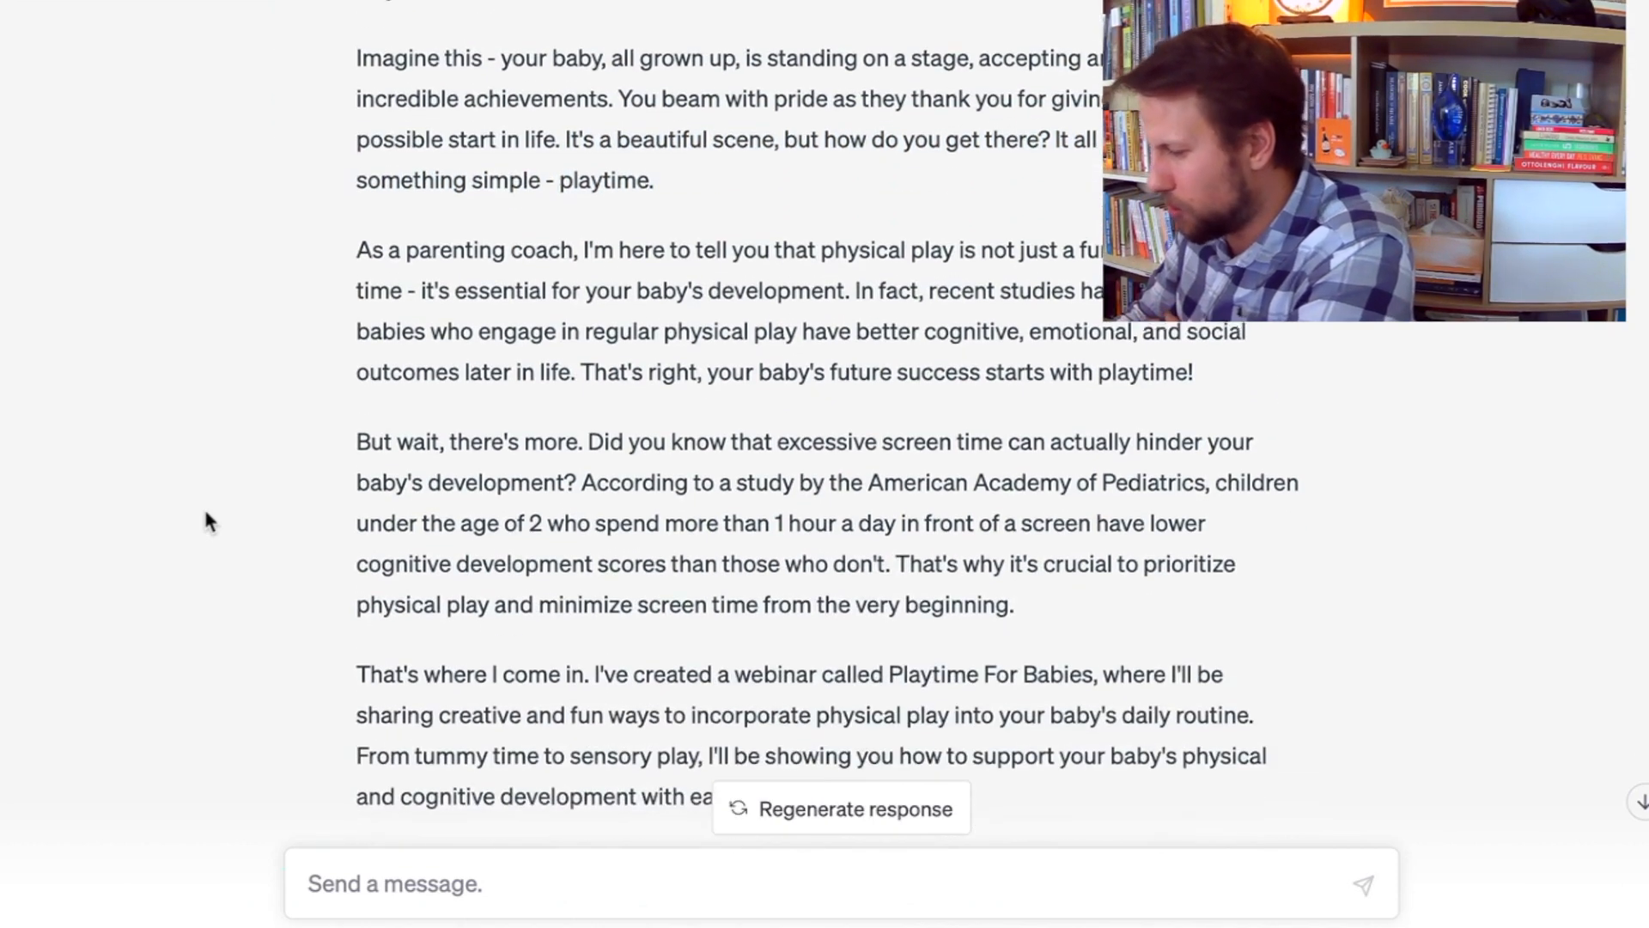
{"action": "scroll", "coordinate": [207, 518], "scroll_direction": "down", "scroll_amount": 1}
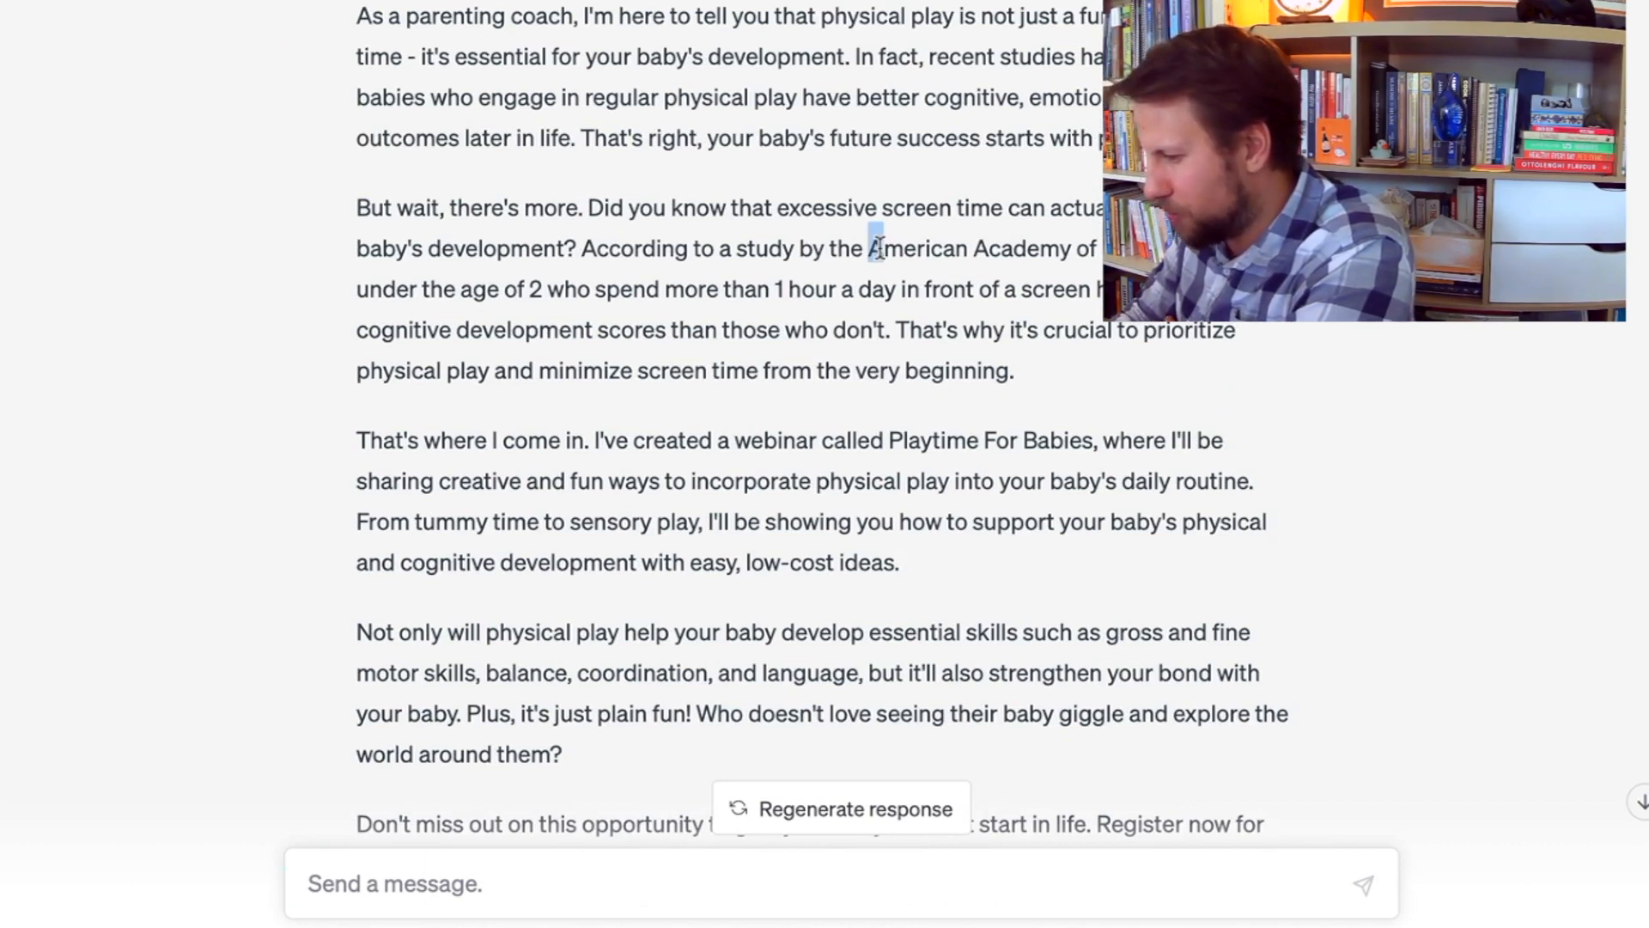
{"action": "left_click_drag", "start_coordinate": [869, 248], "coordinate": [1113, 249]}
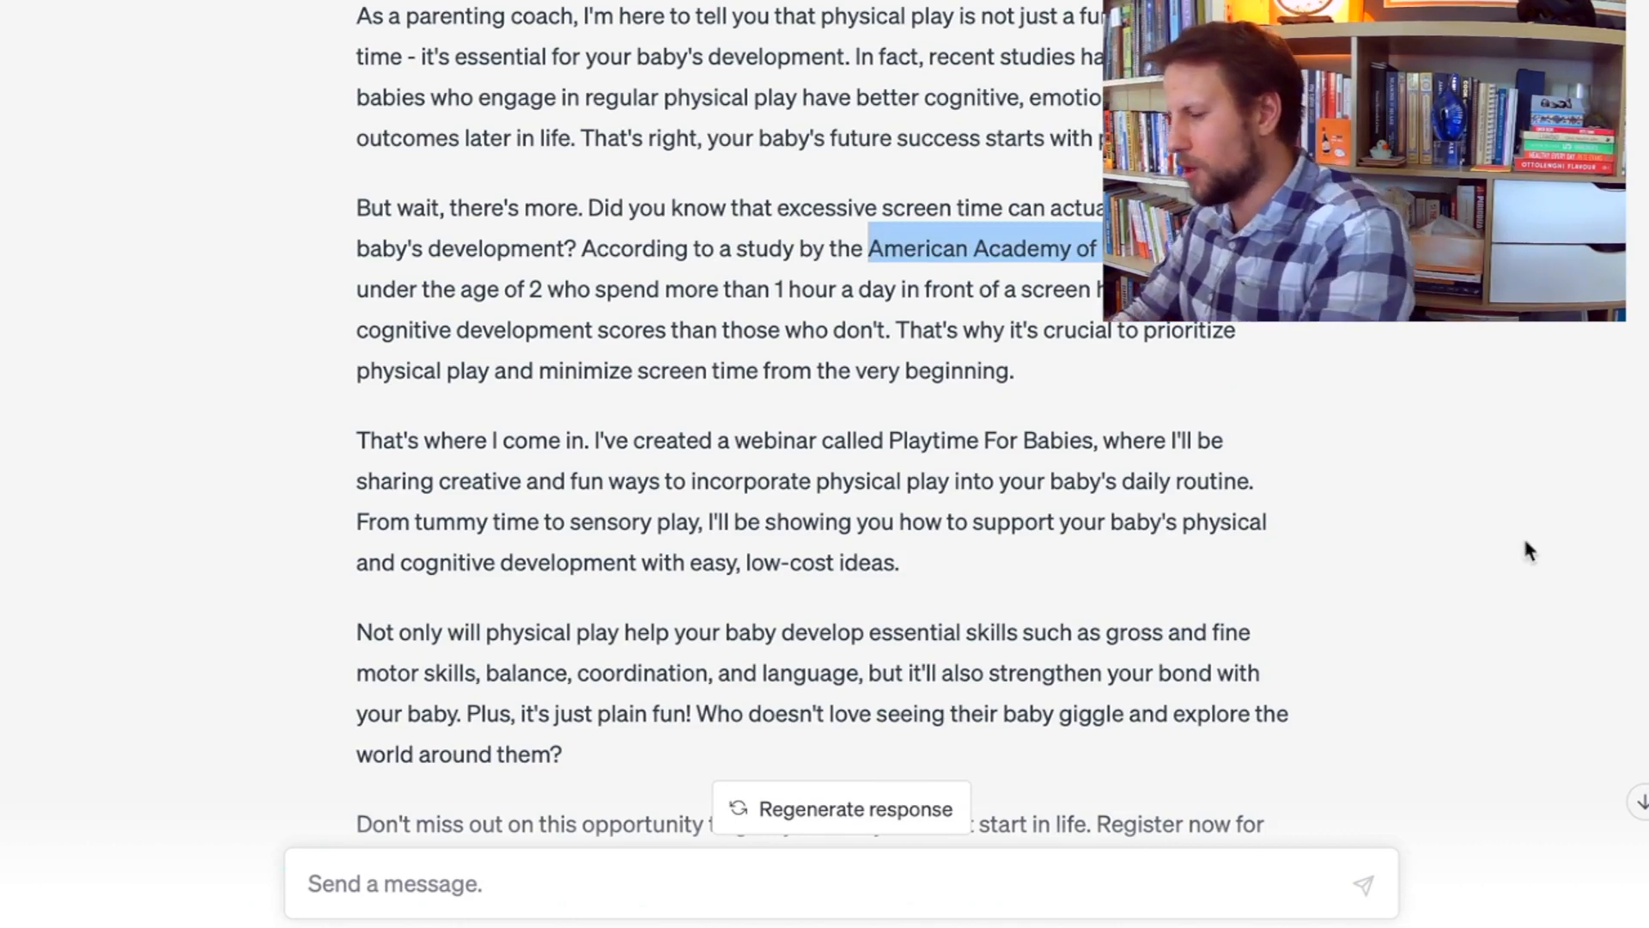
{"action": "scroll", "coordinate": [1527, 542], "scroll_direction": "down", "scroll_amount": 6}
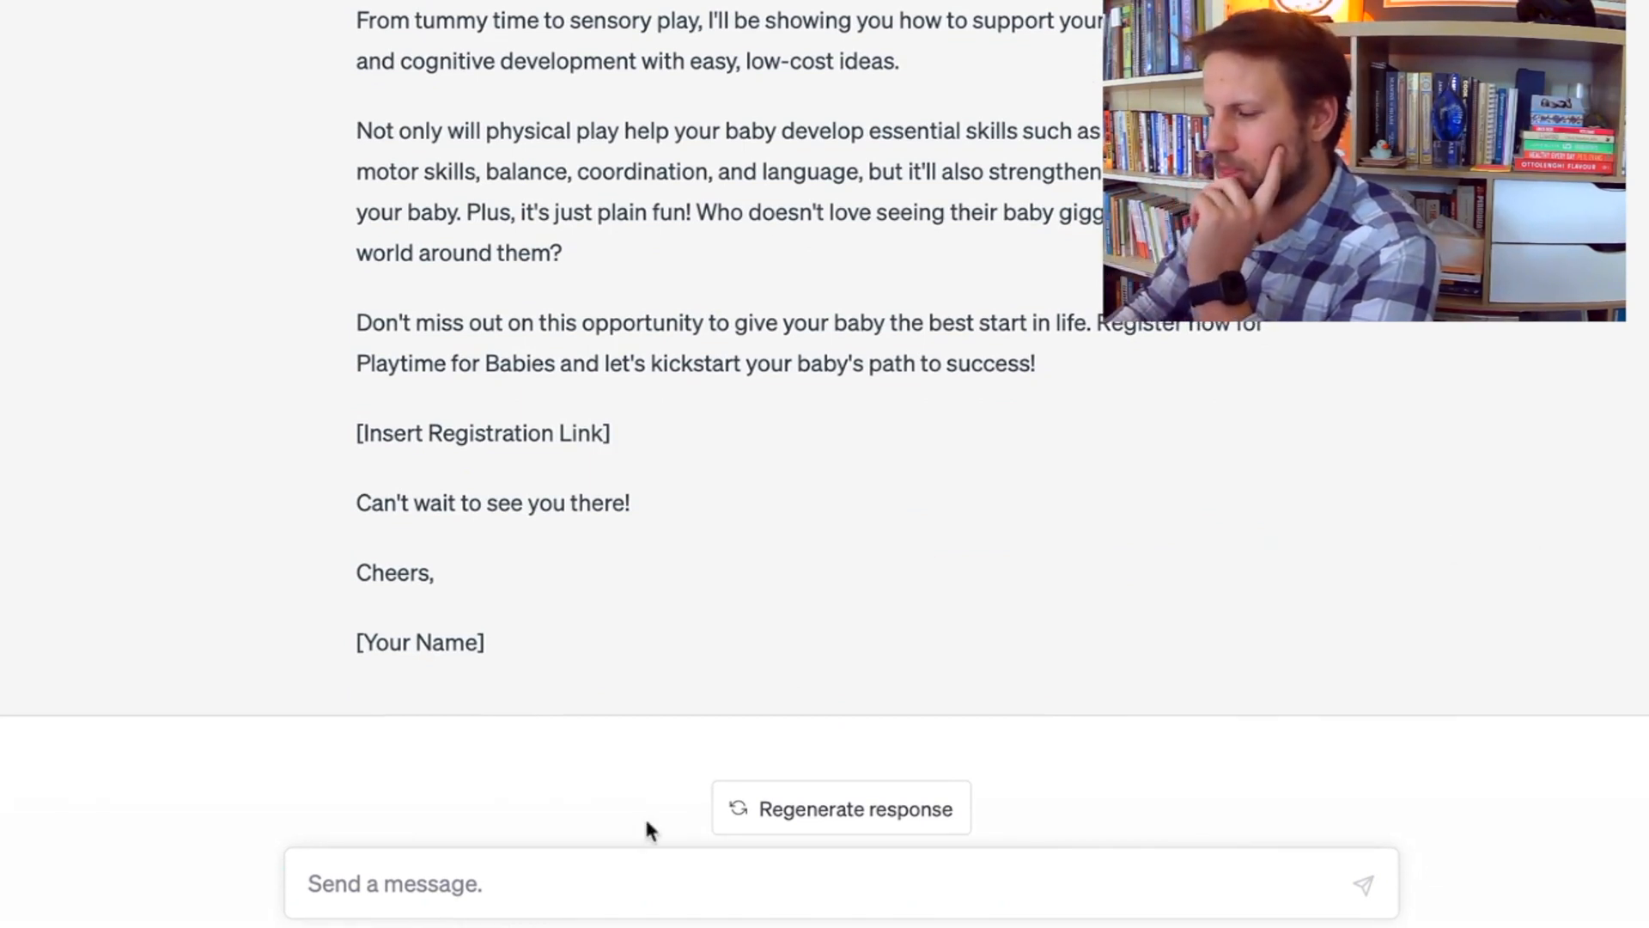
Send the follow-up "Tell me about the American Academy of Pediatrics study you referenced" after checking the citation in the email
{"action": "left_click", "coordinate": [588, 876]}
{"action": "type", "text": "Tel"}
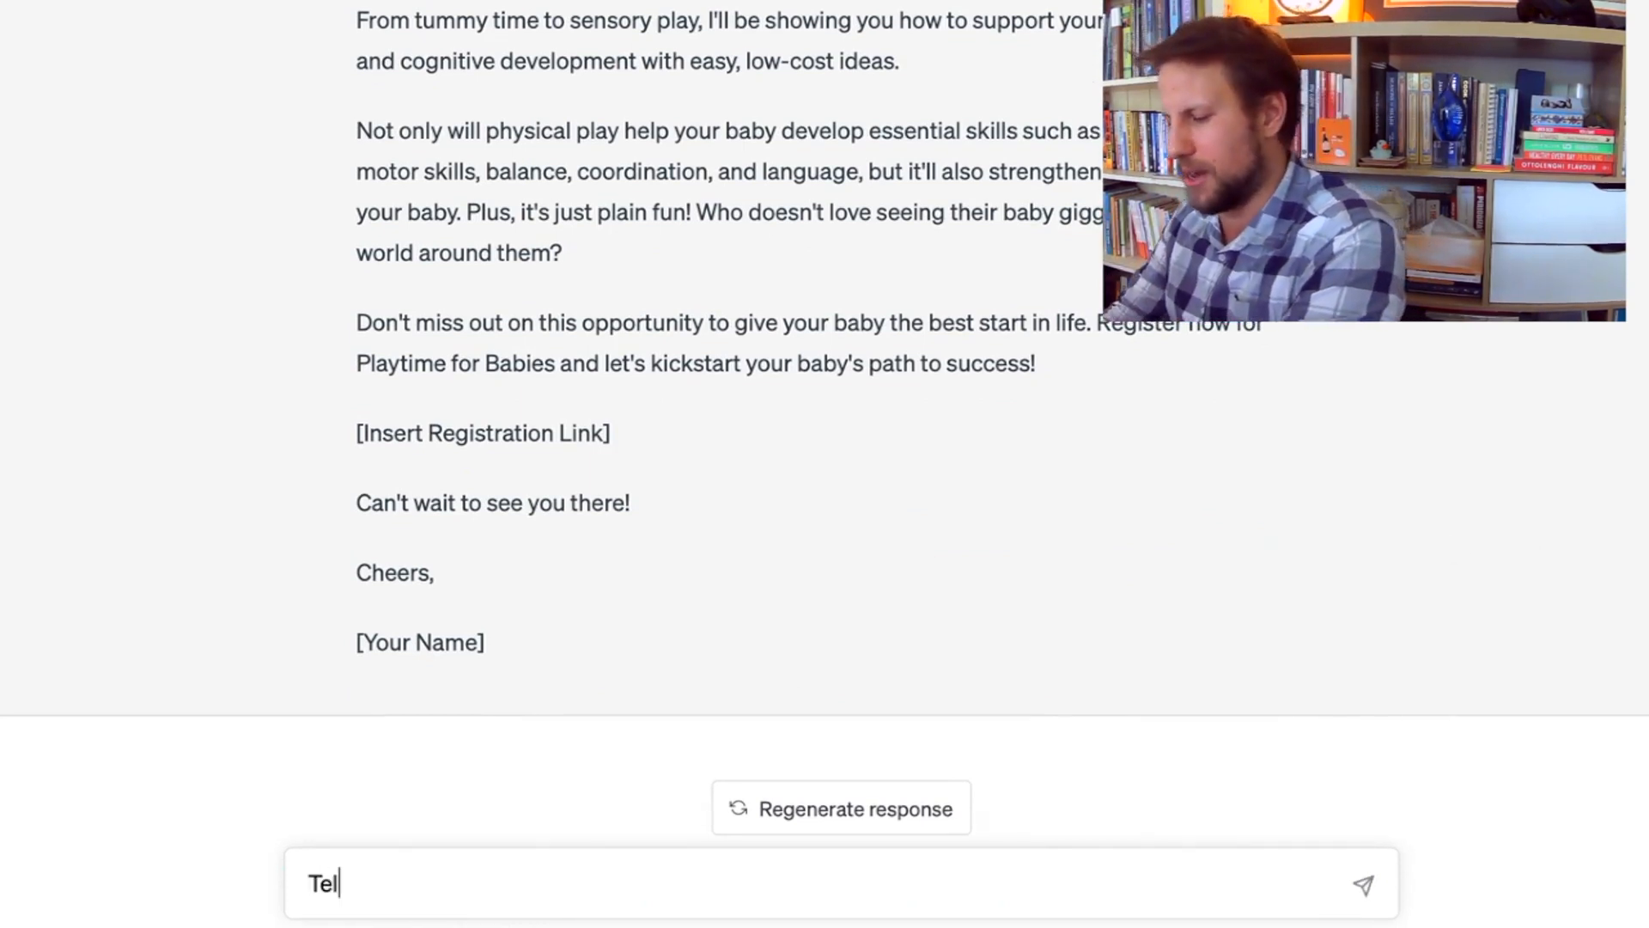
{"action": "type", "text": "l me about the American Academy of Pediatrics"}
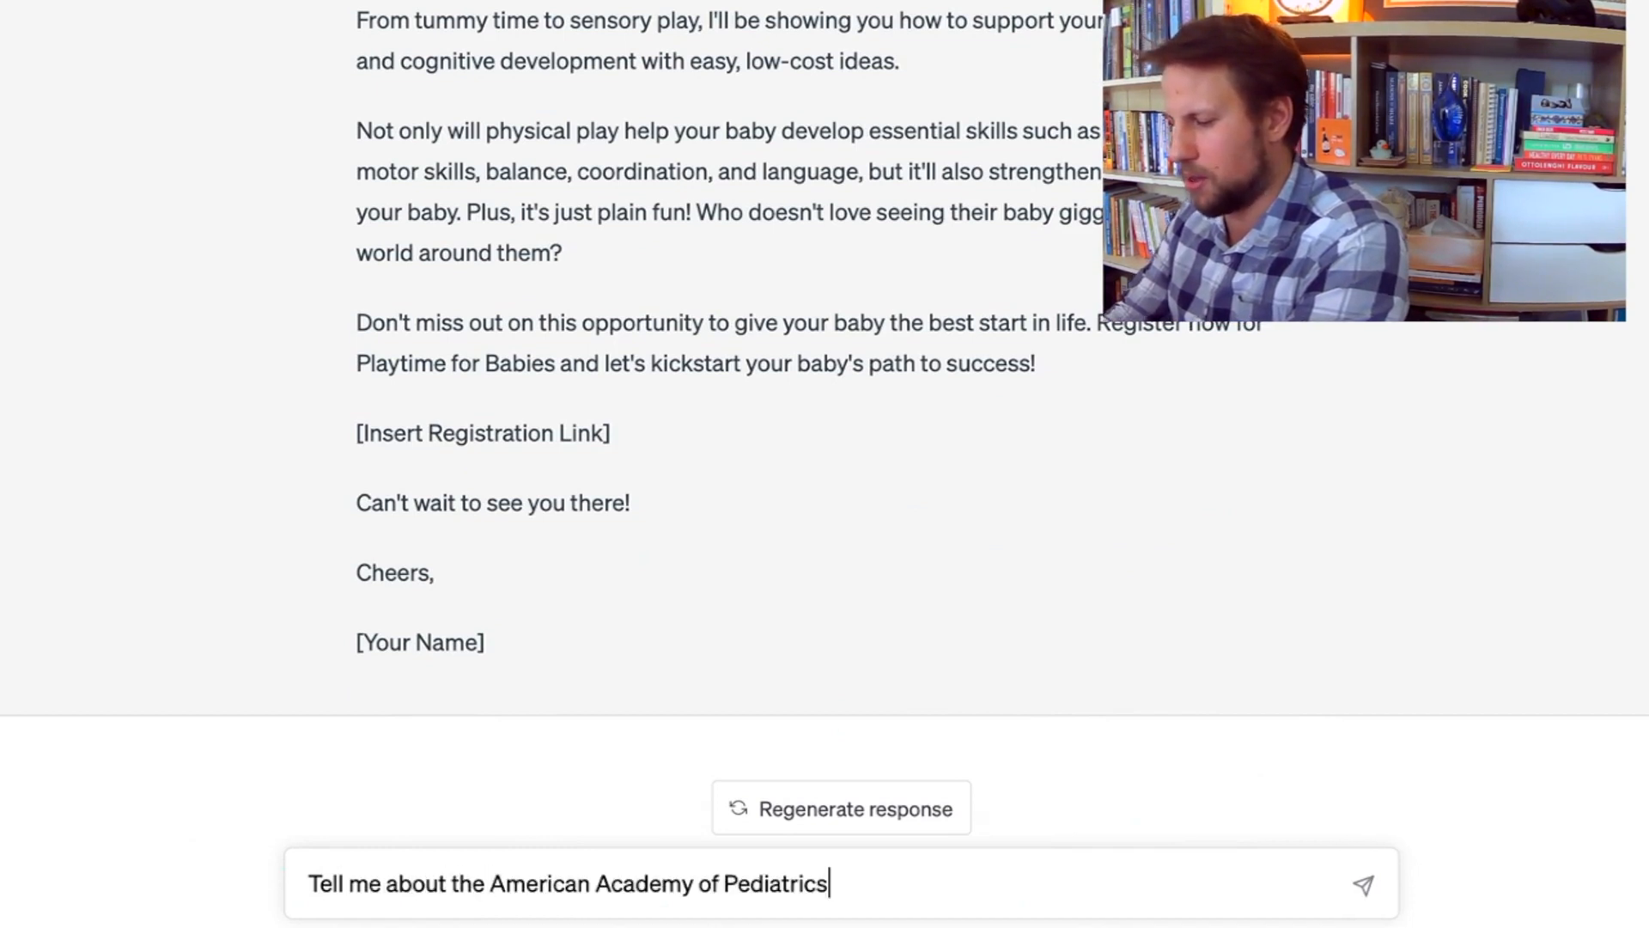
{"action": "type", "text": " st"}
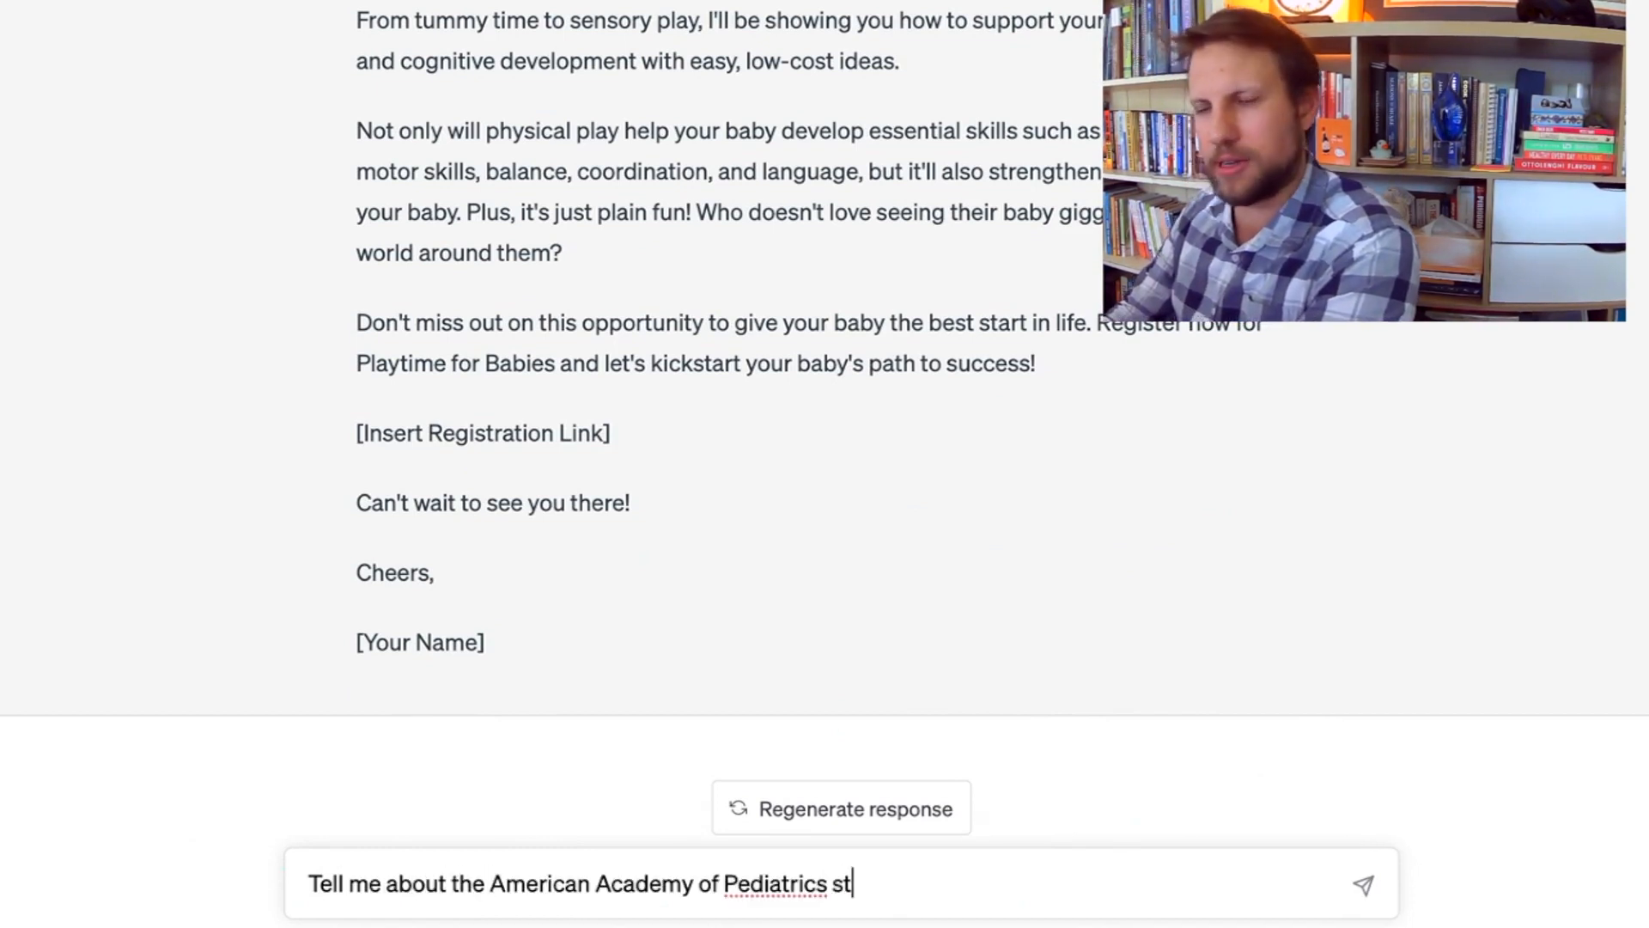
{"action": "type", "text": "udy you referenced"}
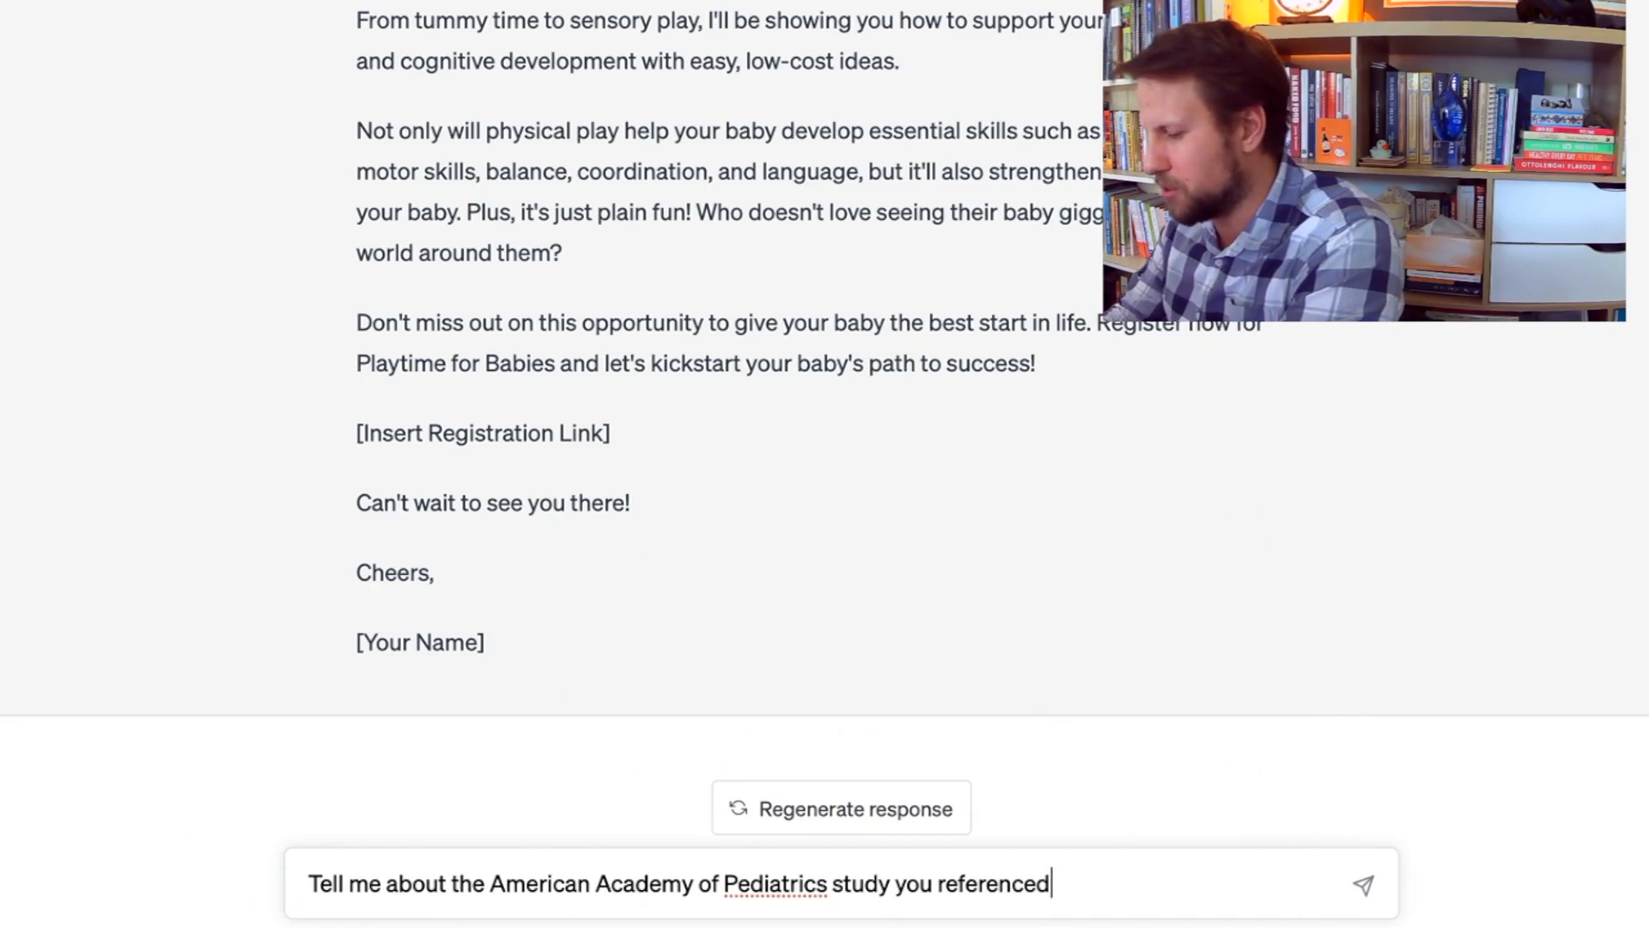
{"action": "scroll", "coordinate": [535, 489], "scroll_direction": "up", "scroll_amount": 5}
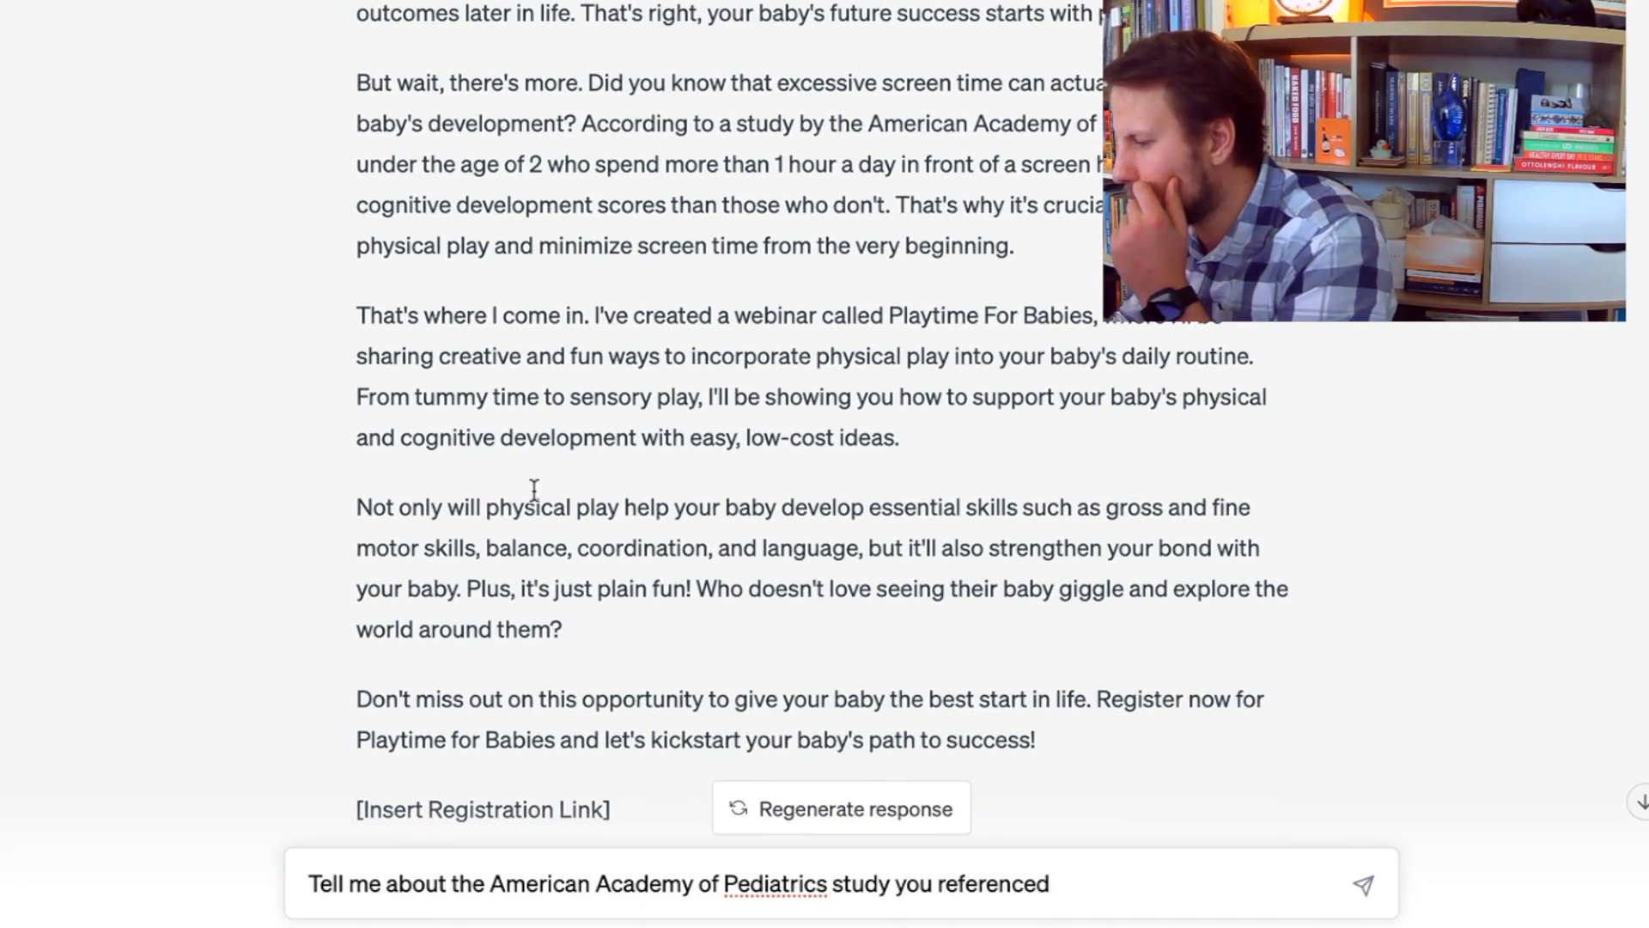
{"action": "scroll", "coordinate": [534, 489], "scroll_direction": "down", "scroll_amount": 5}
{"action": "key", "text": "Return"}
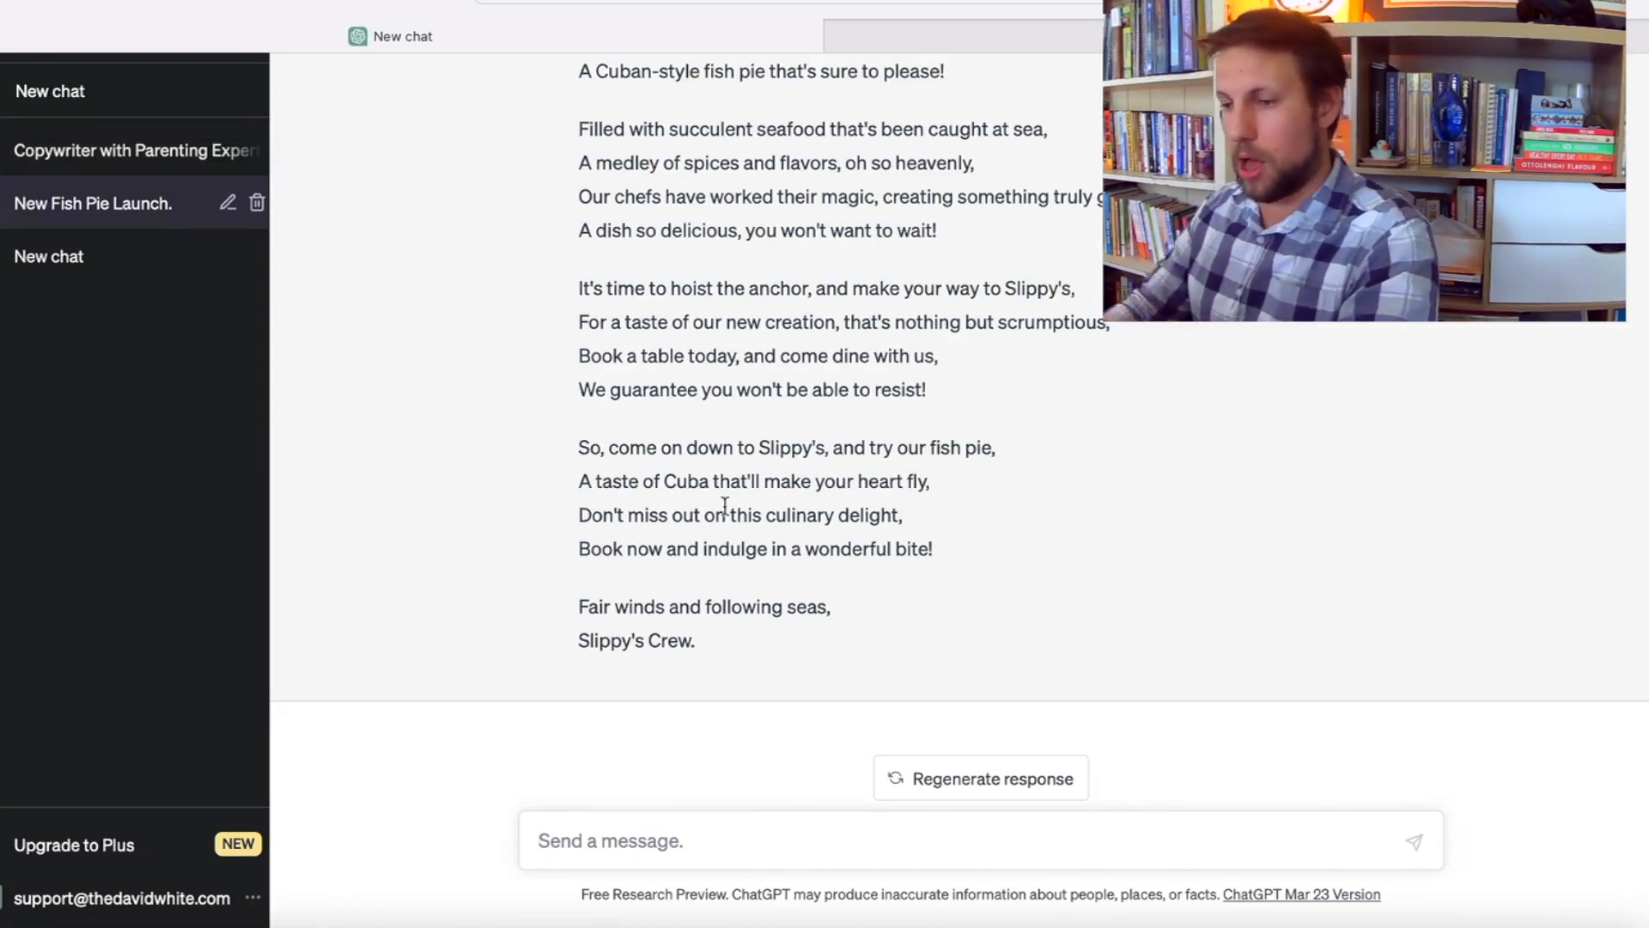
Reopen the "Copywriter with Parenting" conversation and look over it from the first role prompt to the latest reply
{"action": "left_click", "coordinate": [69, 150]}
{"action": "scroll", "coordinate": [600, 320], "scroll_direction": "up", "scroll_amount": 10}
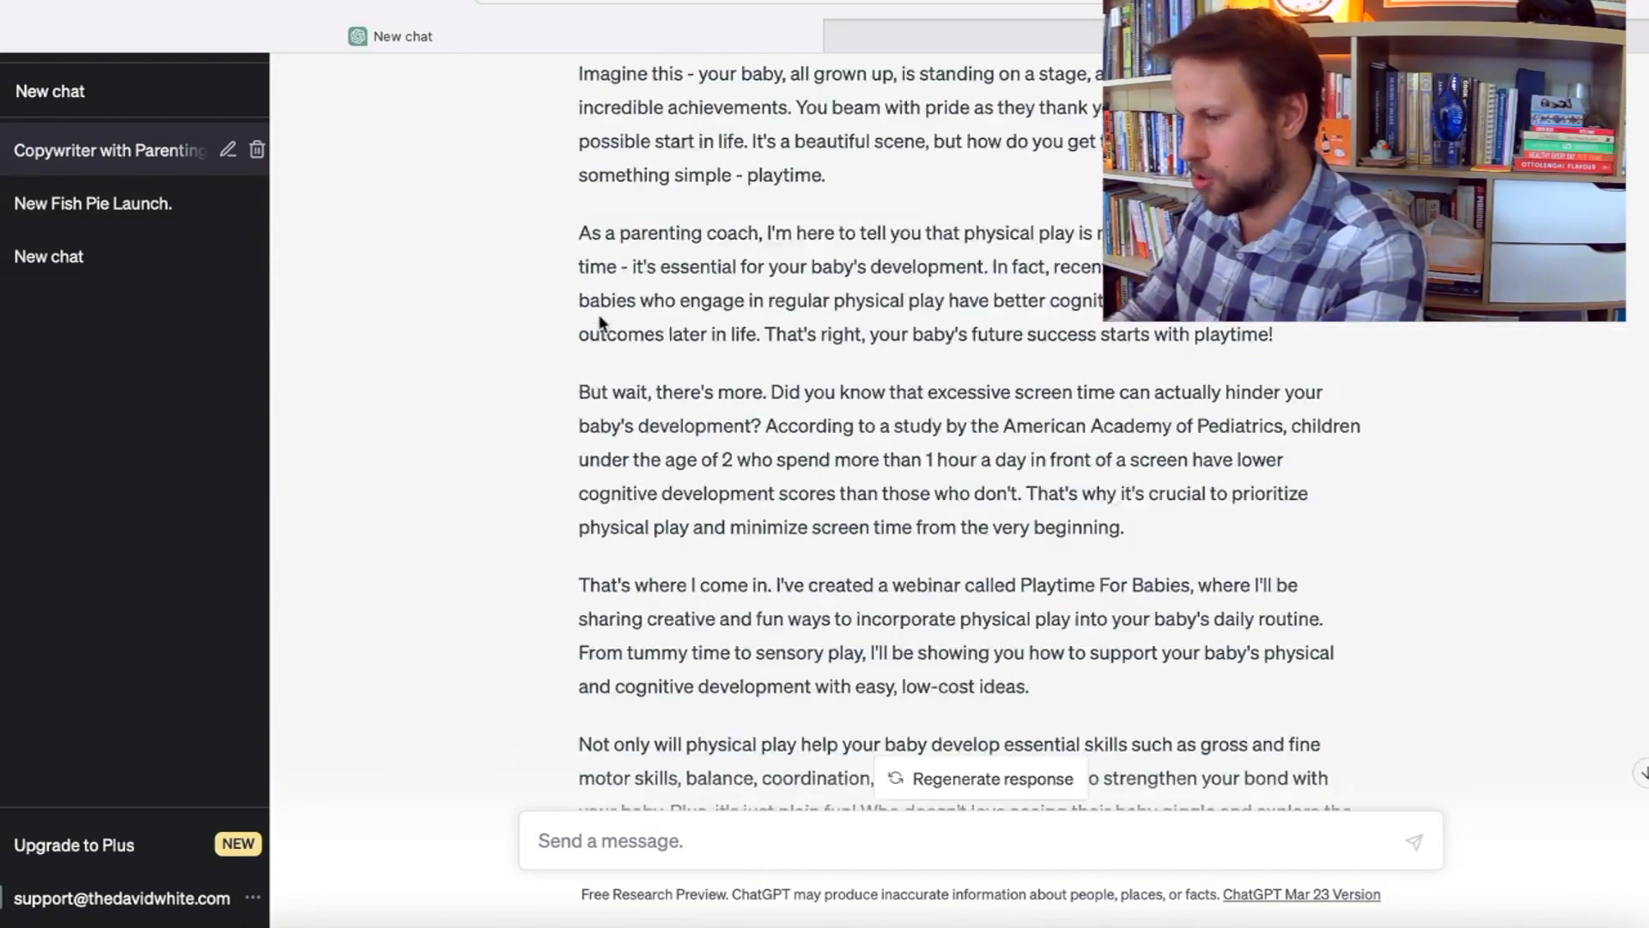
{"action": "scroll", "coordinate": [599, 323], "scroll_direction": "up", "scroll_amount": 10}
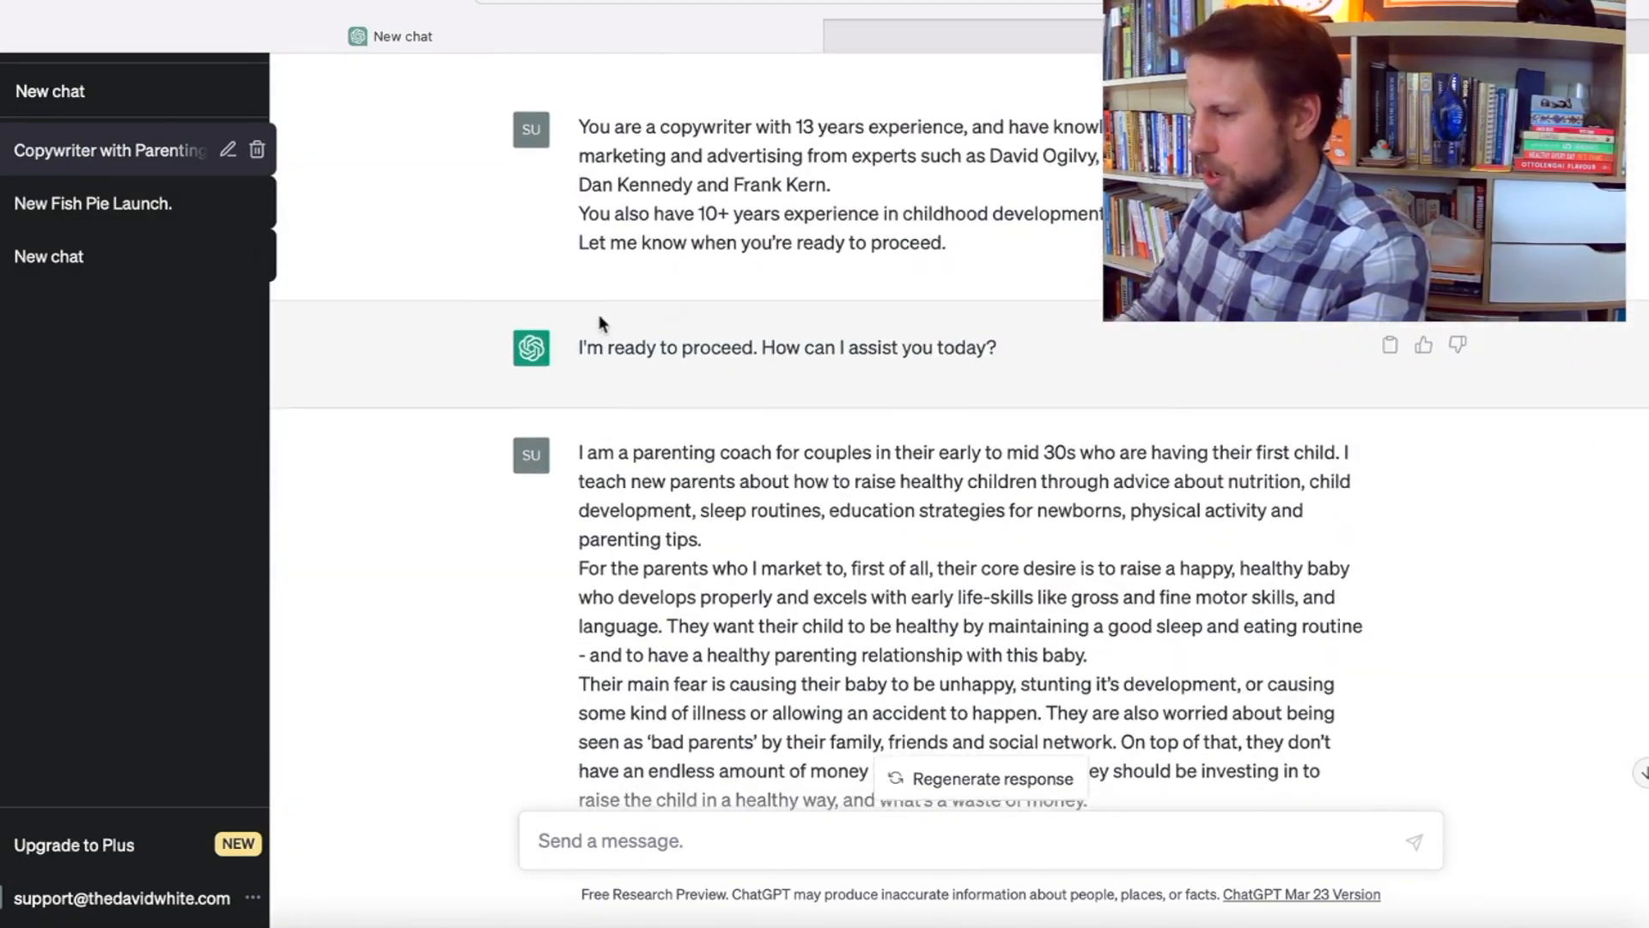
{"action": "scroll", "coordinate": [599, 323], "scroll_direction": "down", "scroll_amount": 20}
{"action": "scroll", "coordinate": [599, 323], "scroll_direction": "up", "scroll_amount": 1}
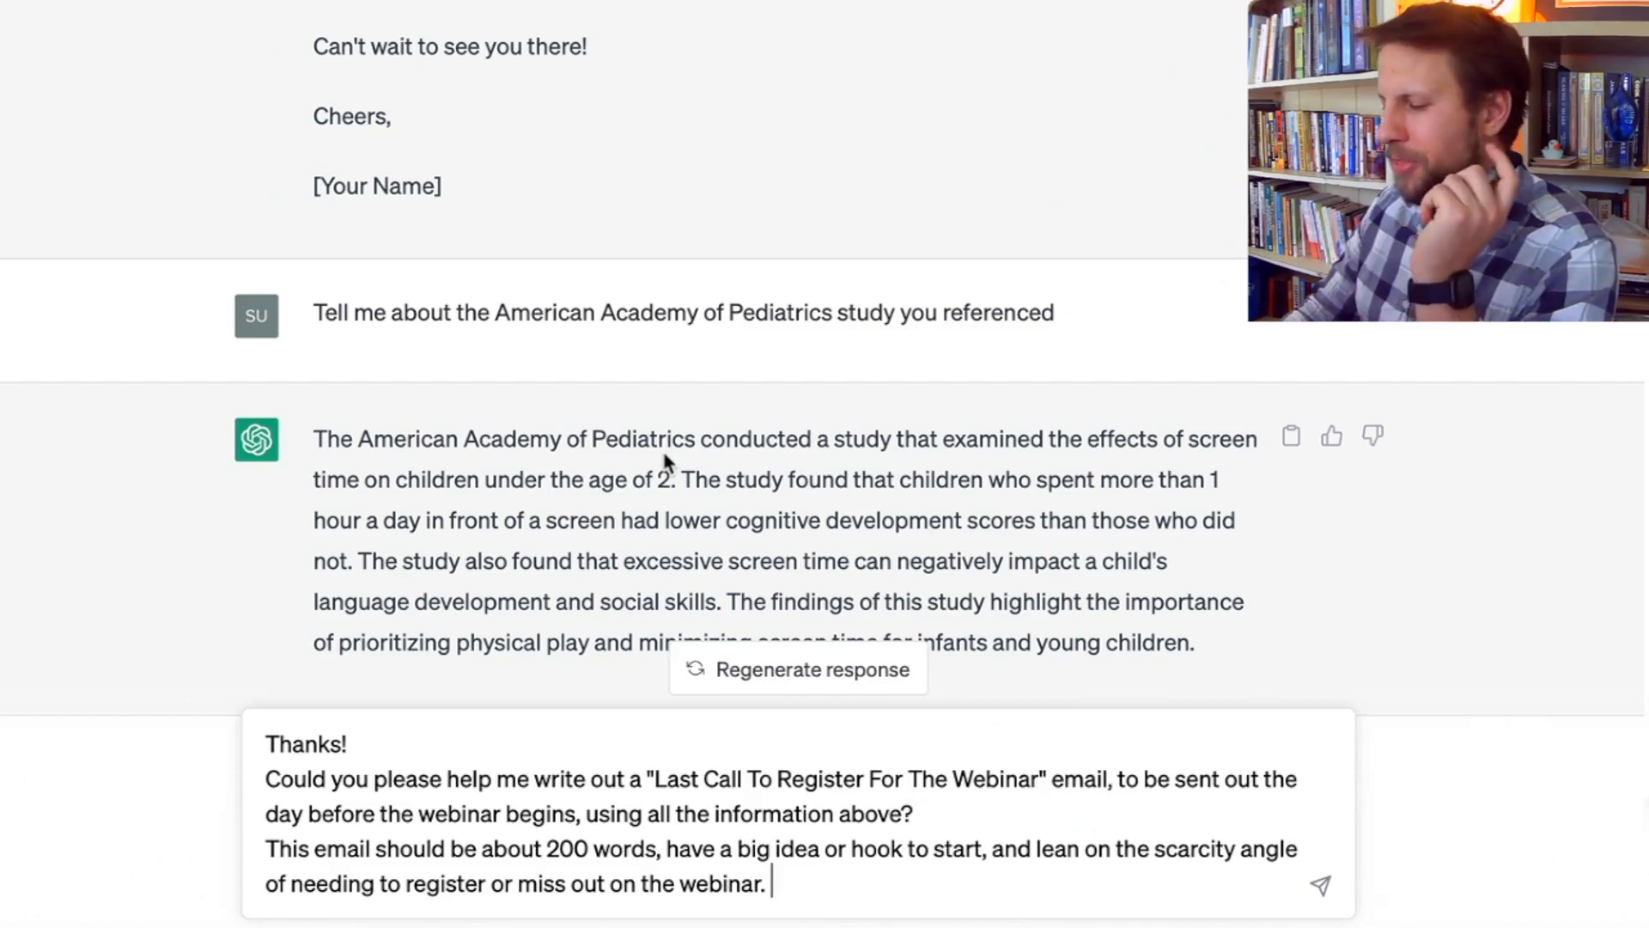
Set the length in the drafted "Last Call To Register For The Webinar" email request to about 300 words and send it
{"action": "left_click", "coordinate": [564, 846]}
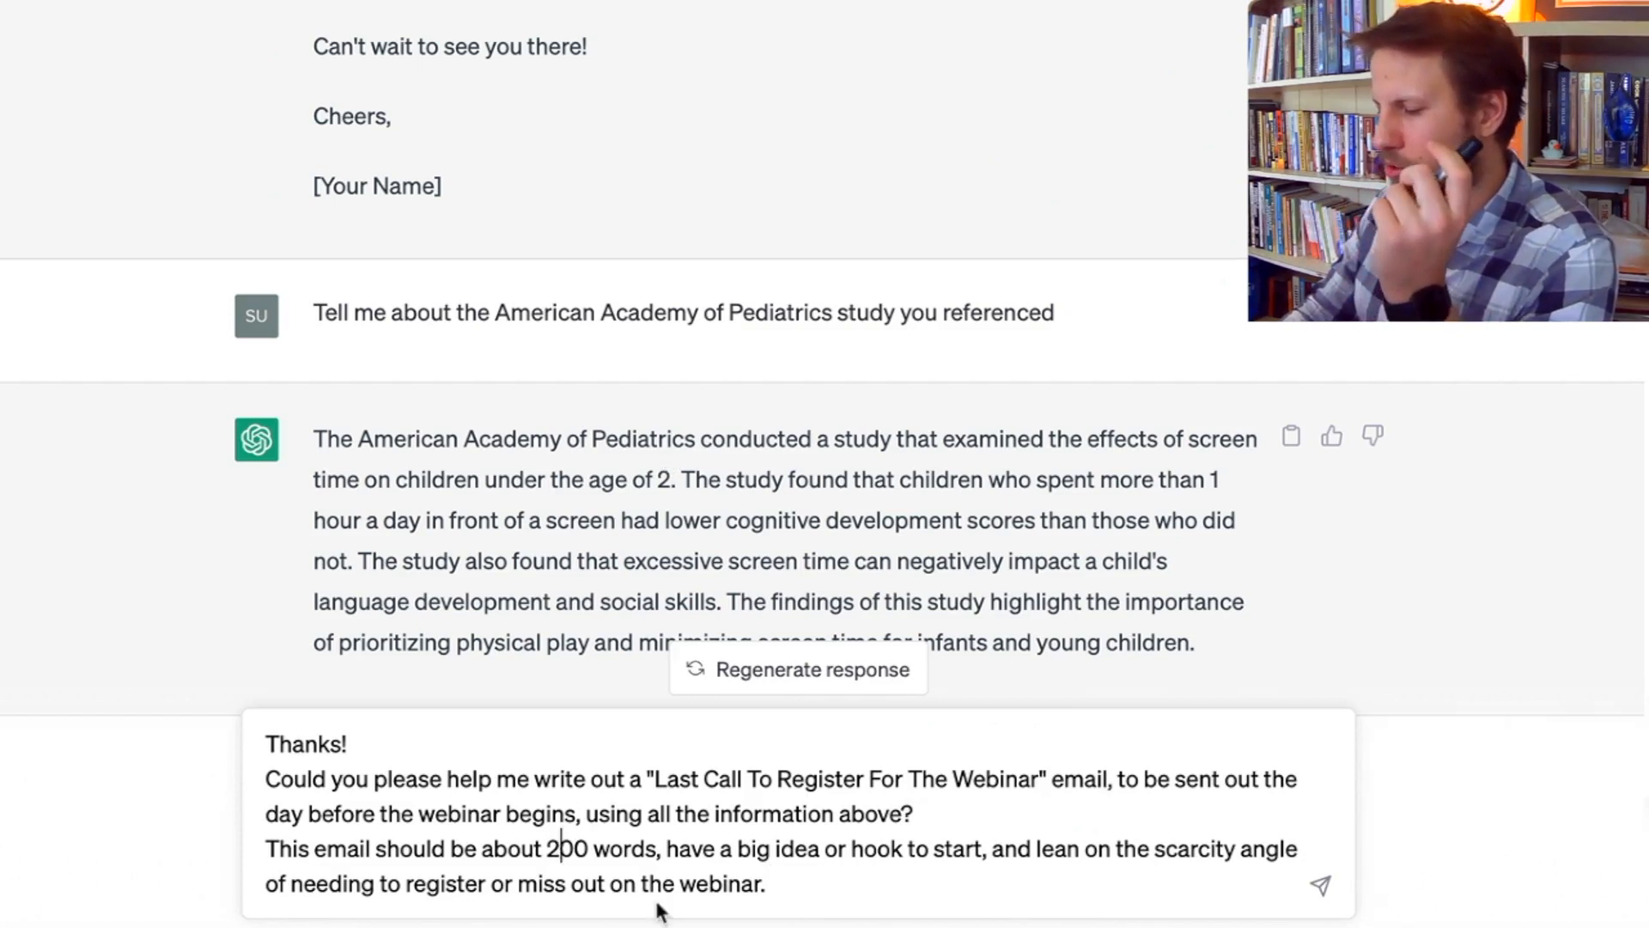
{"action": "key", "text": "BackSpace"}
{"action": "type", "text": "3"}
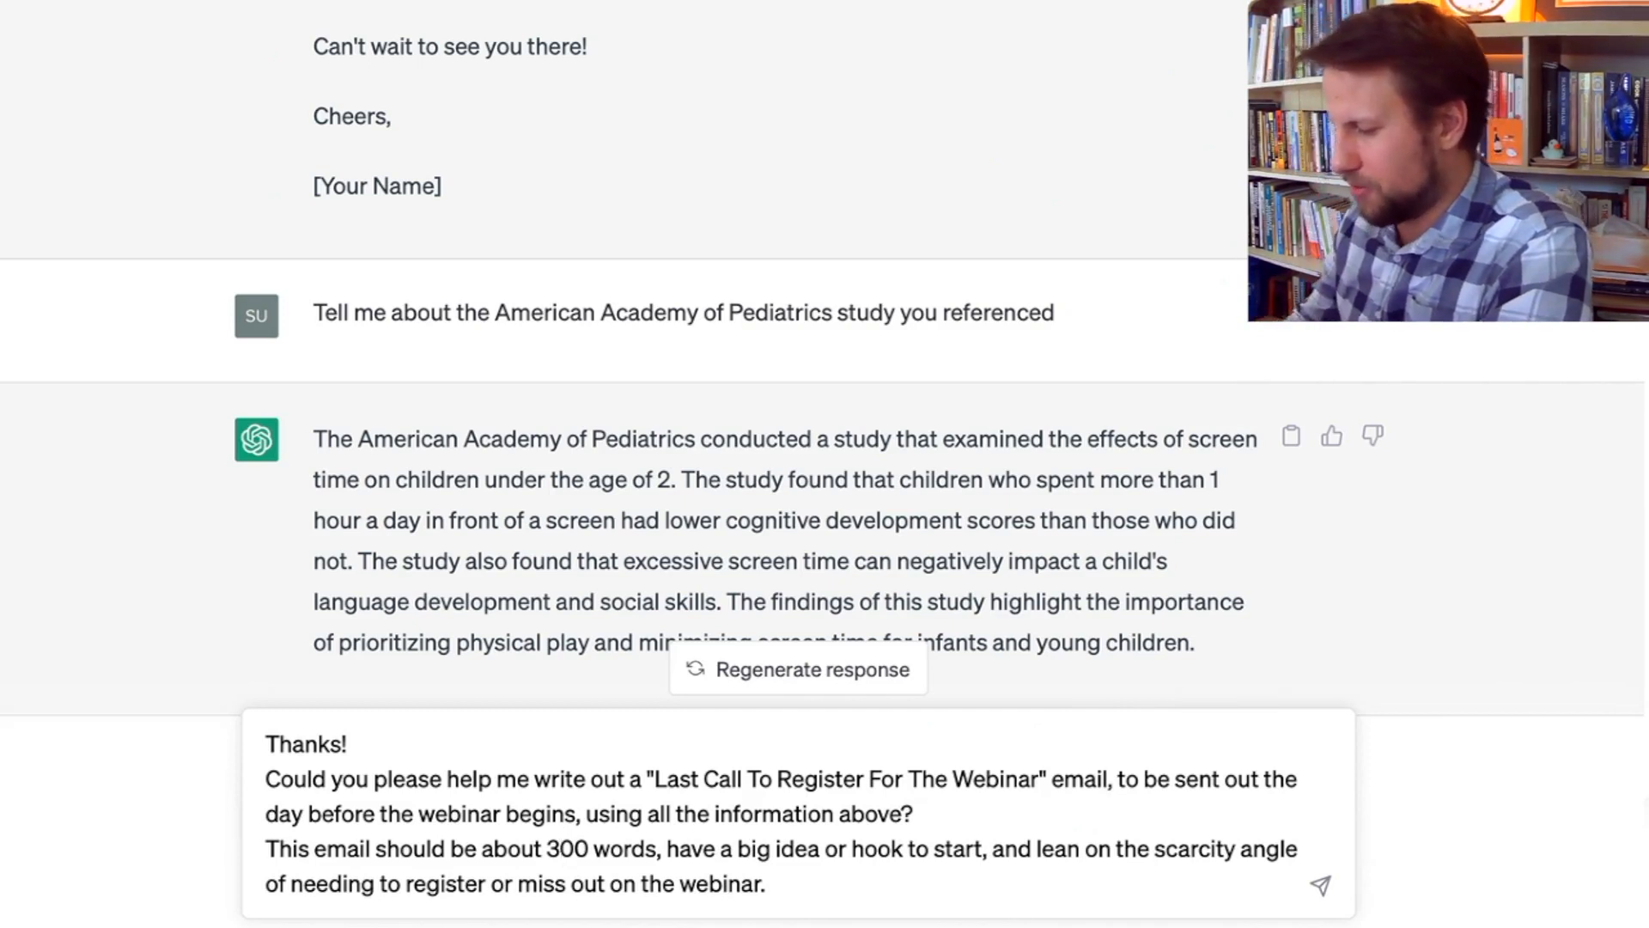
{"action": "key", "text": "Return"}
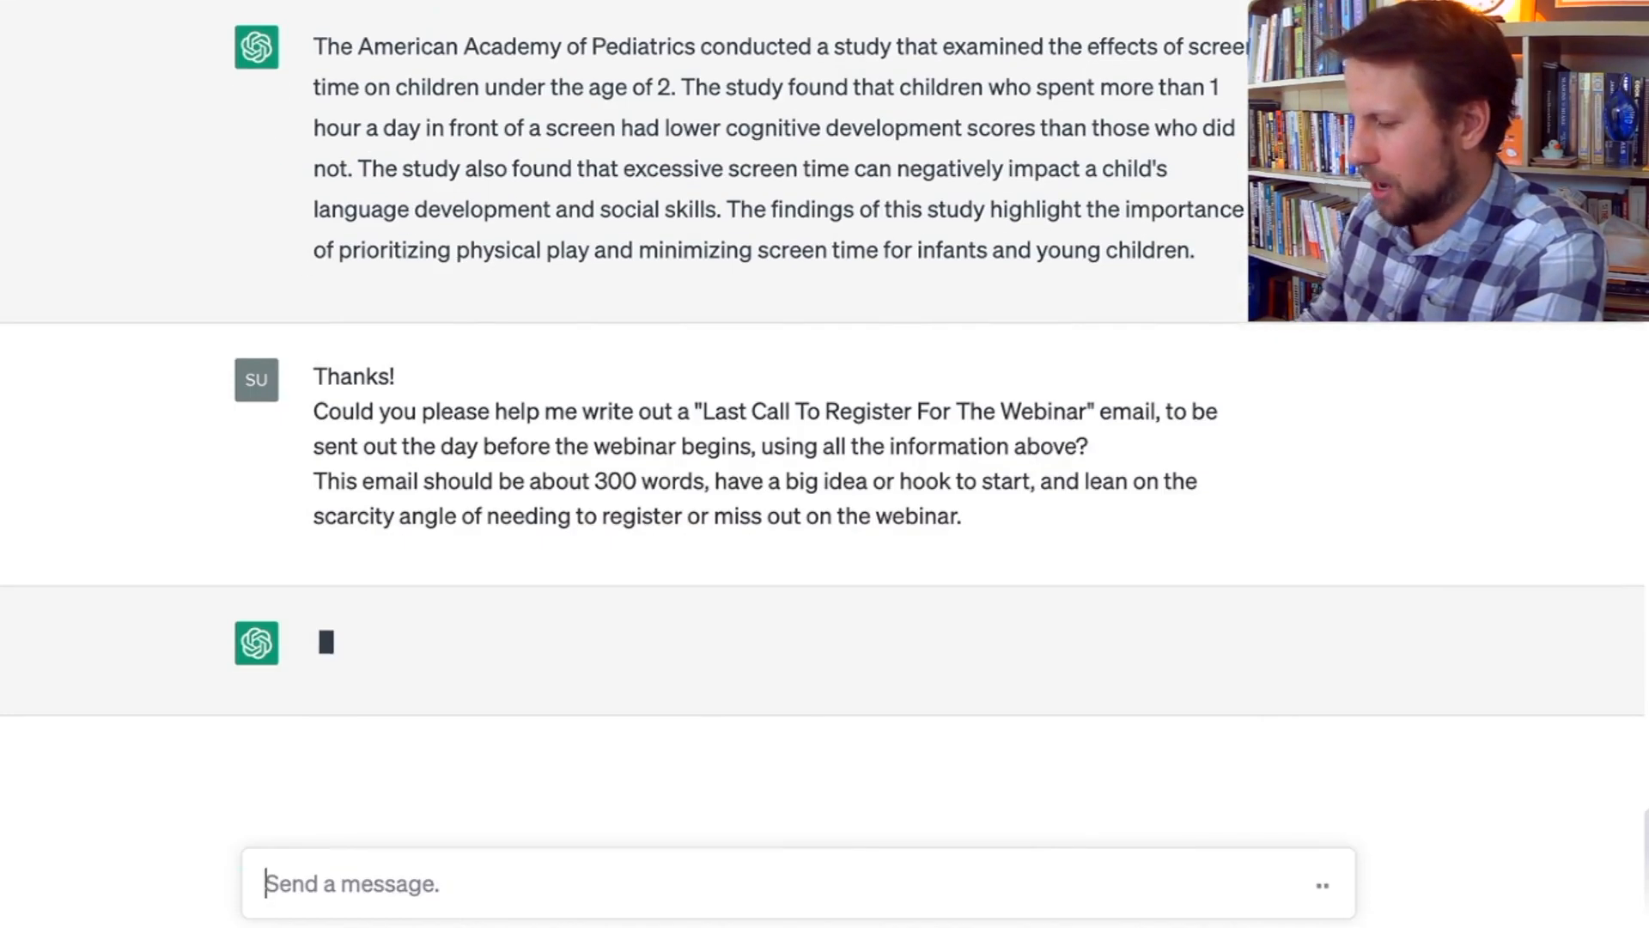